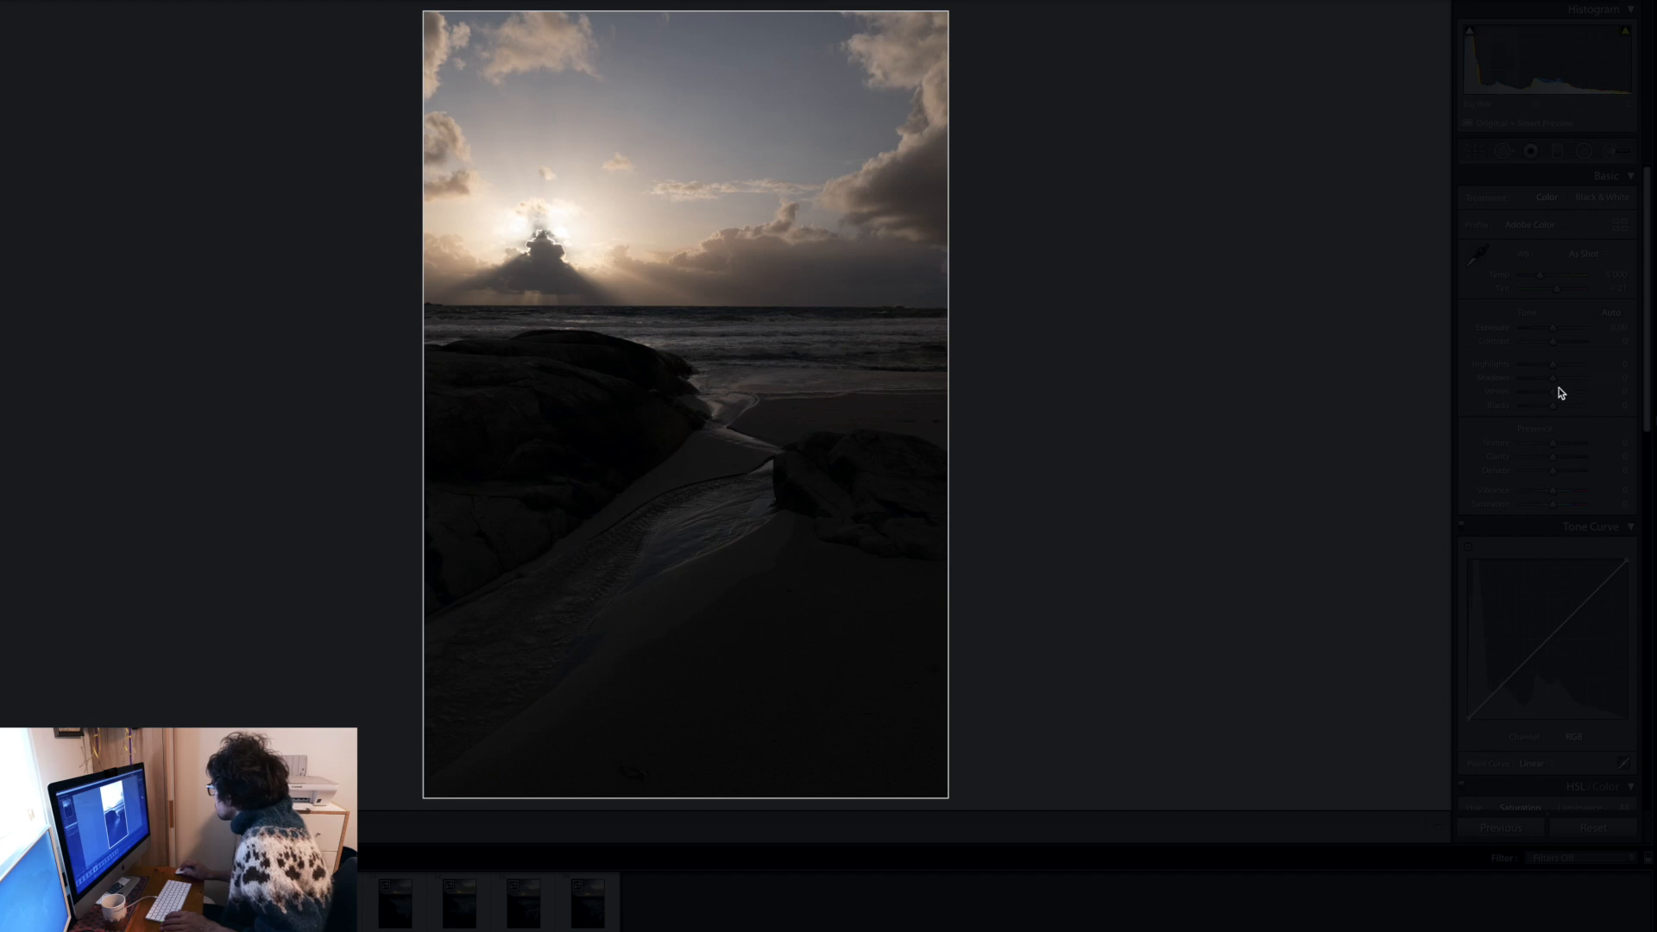
# - Set Shadows to +100 and crop the photo to 4 x 5 / 8 x 10, shifting the frame to keep more foreground
pyautogui.moveTo(1555, 378); pyautogui.dragTo(1622, 377)
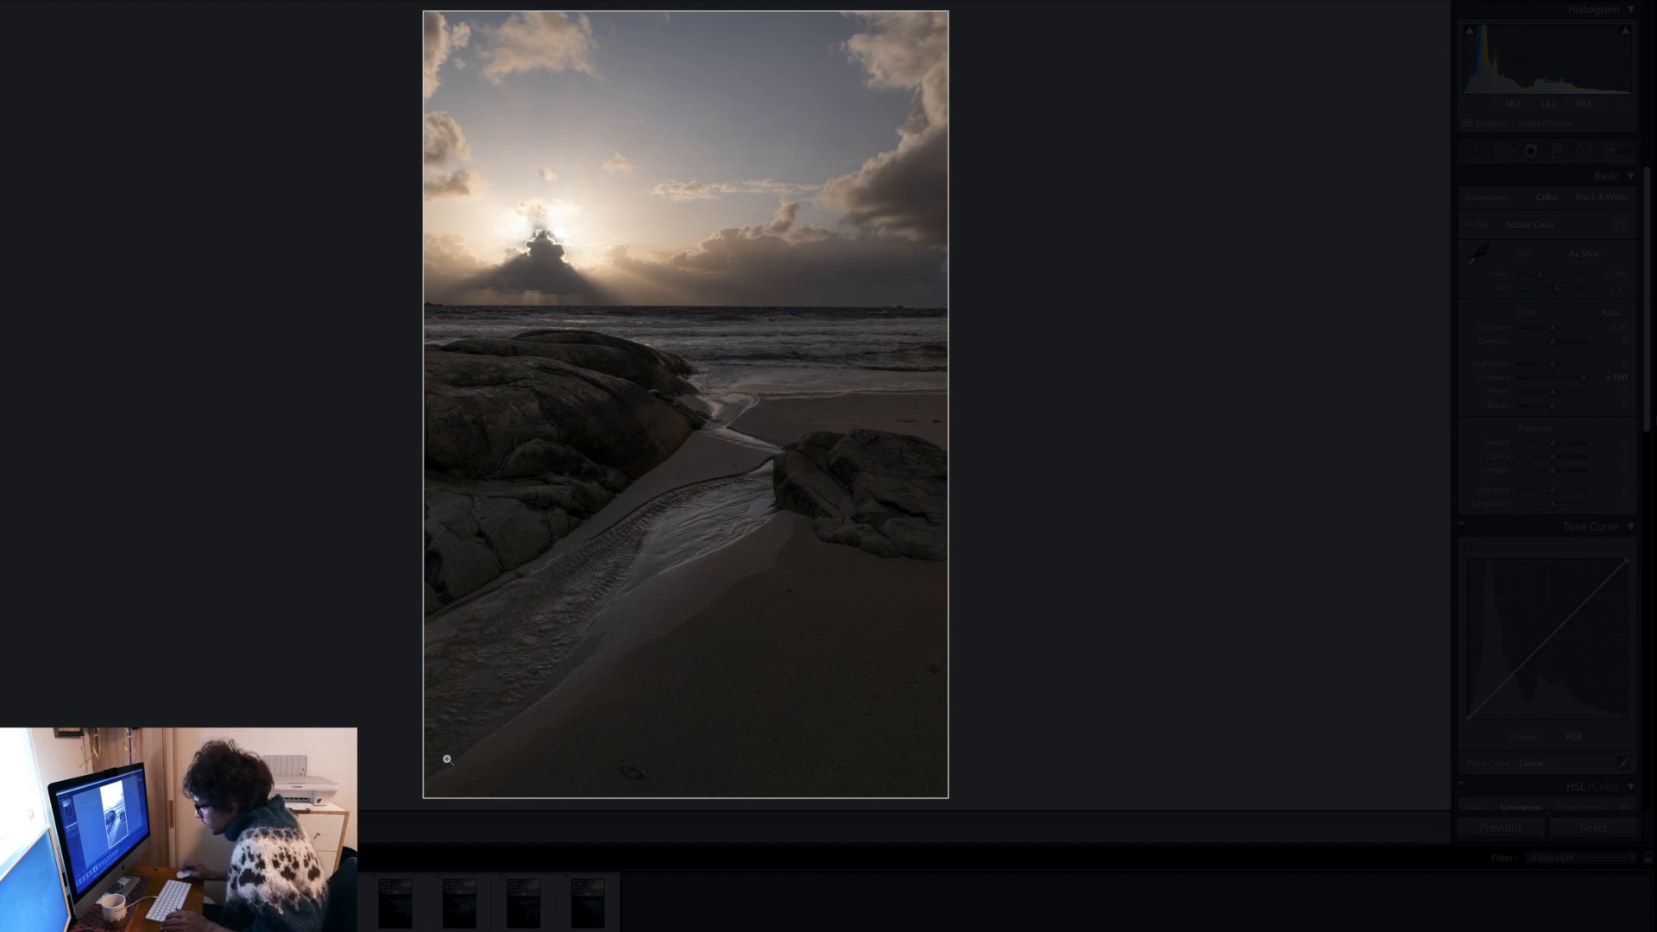
pyautogui.press('r')
pyautogui.click(1582, 202)
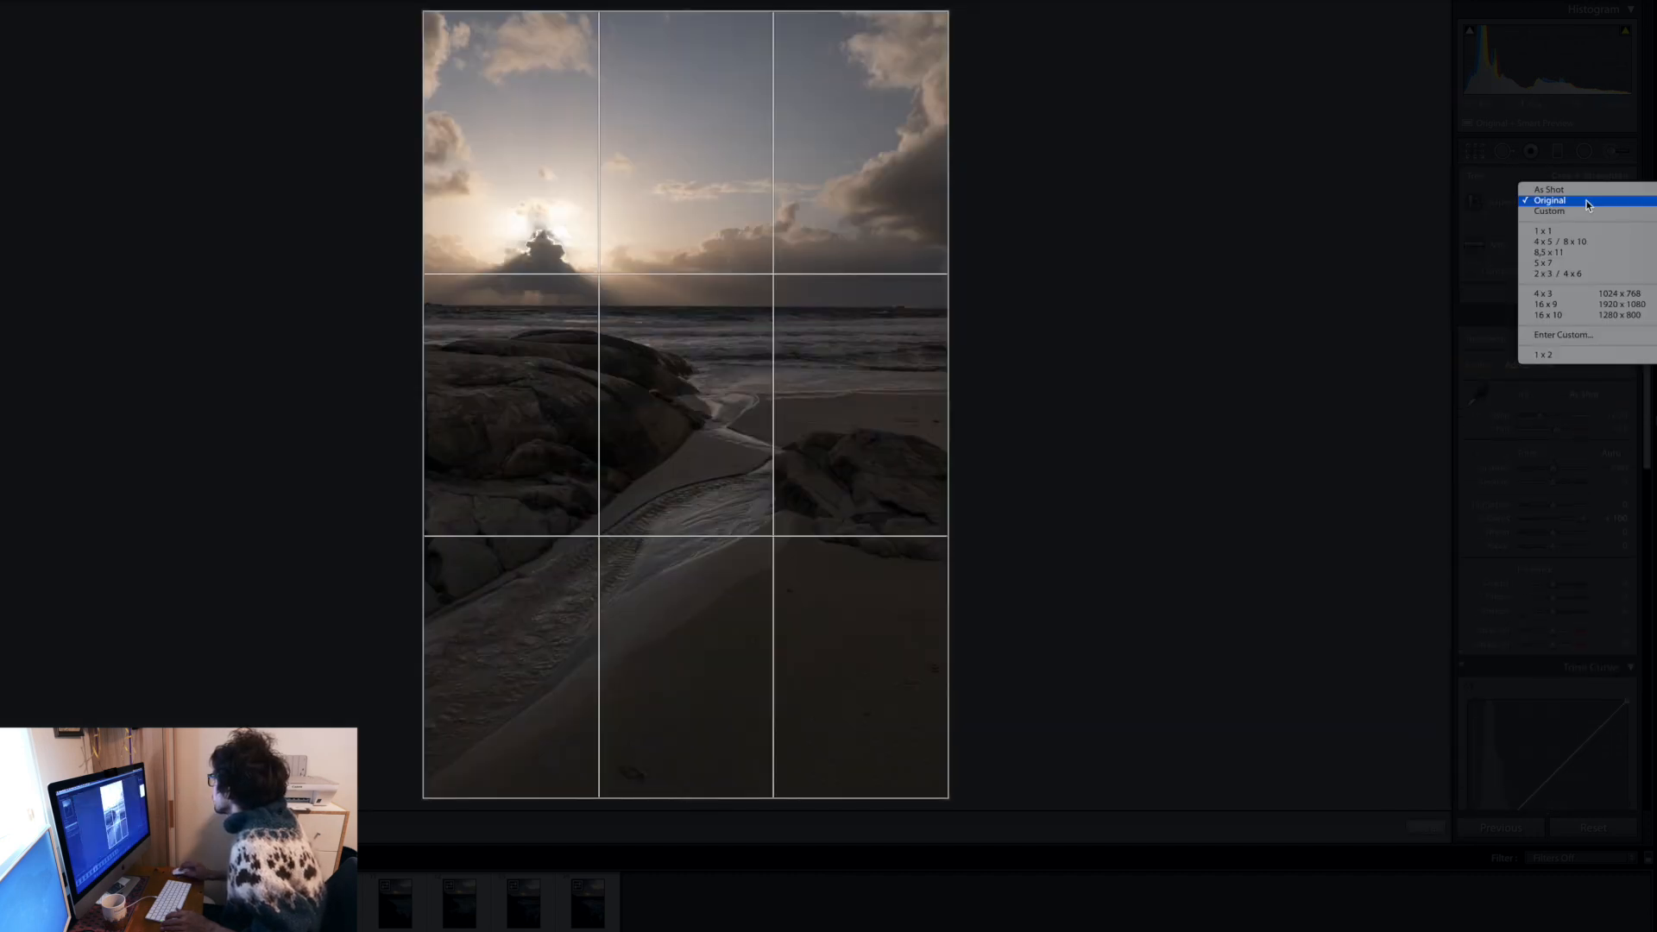
pyautogui.click(1575, 242)
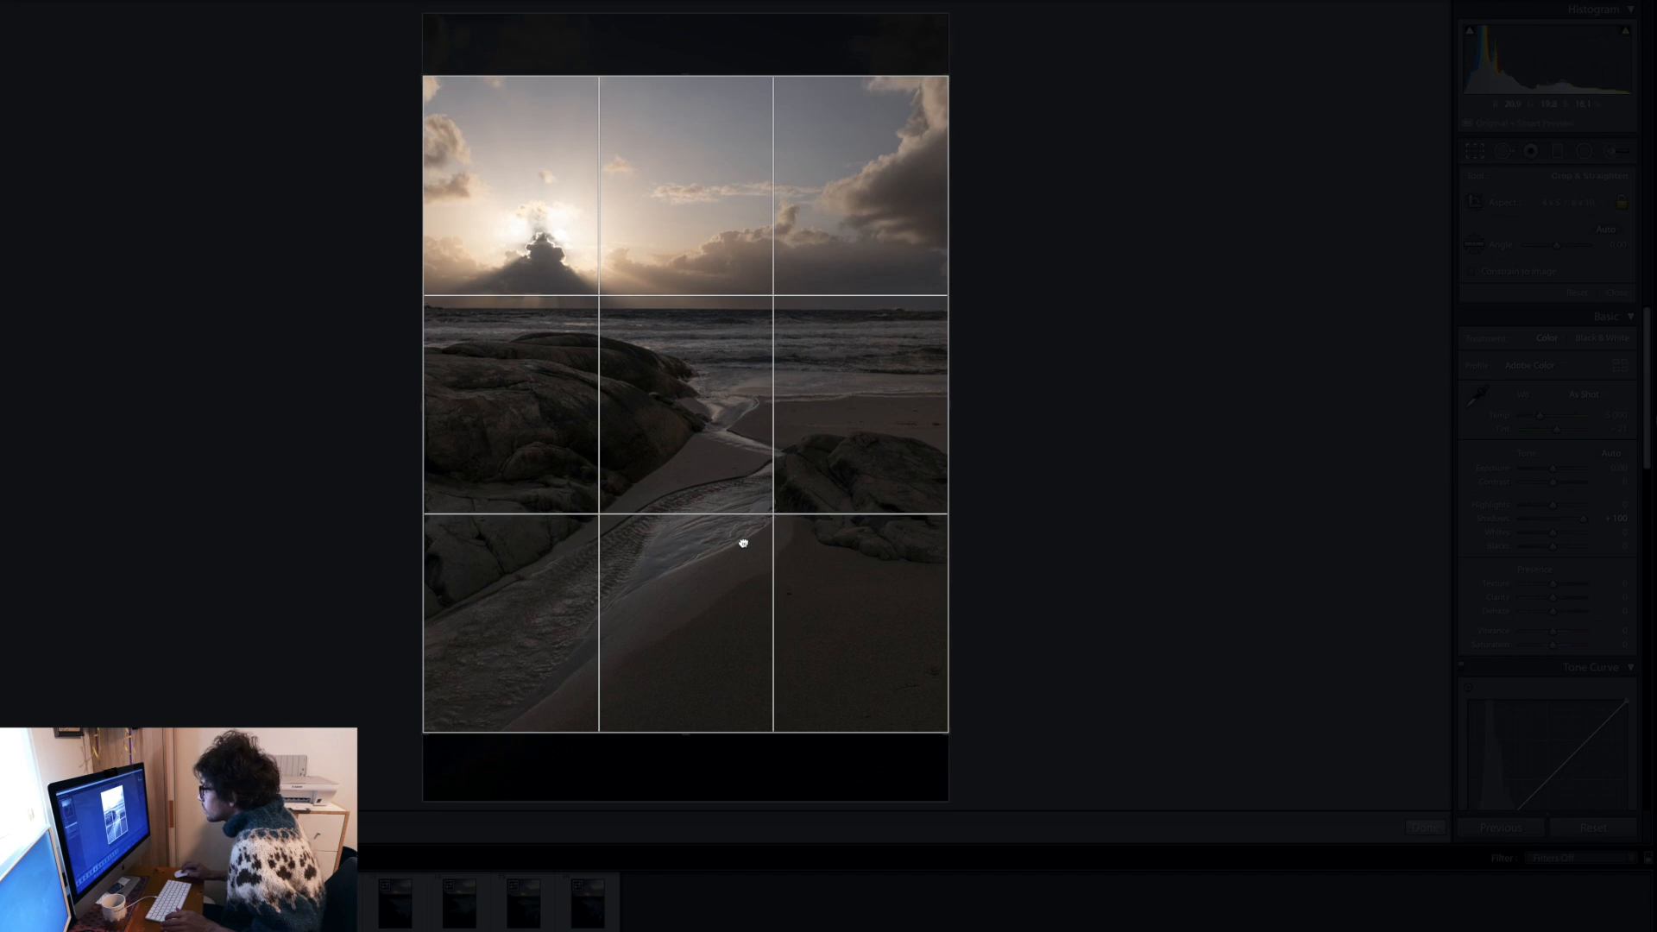
pyautogui.moveTo(743, 547); pyautogui.dragTo(759, 492)
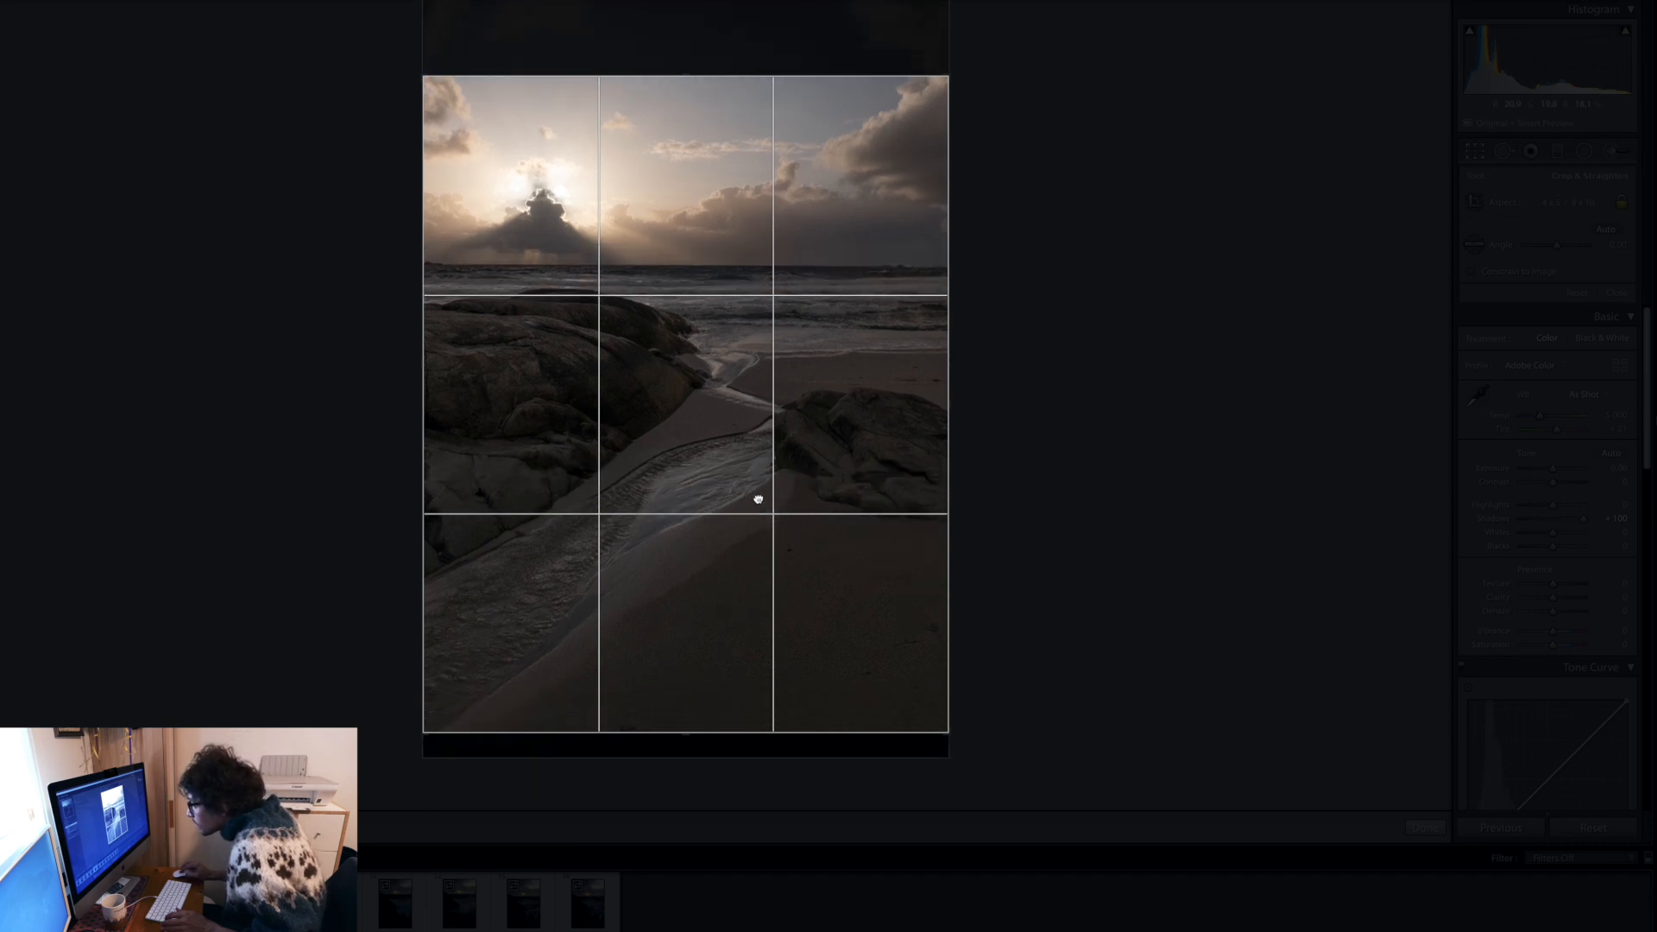
pyautogui.press('Return')
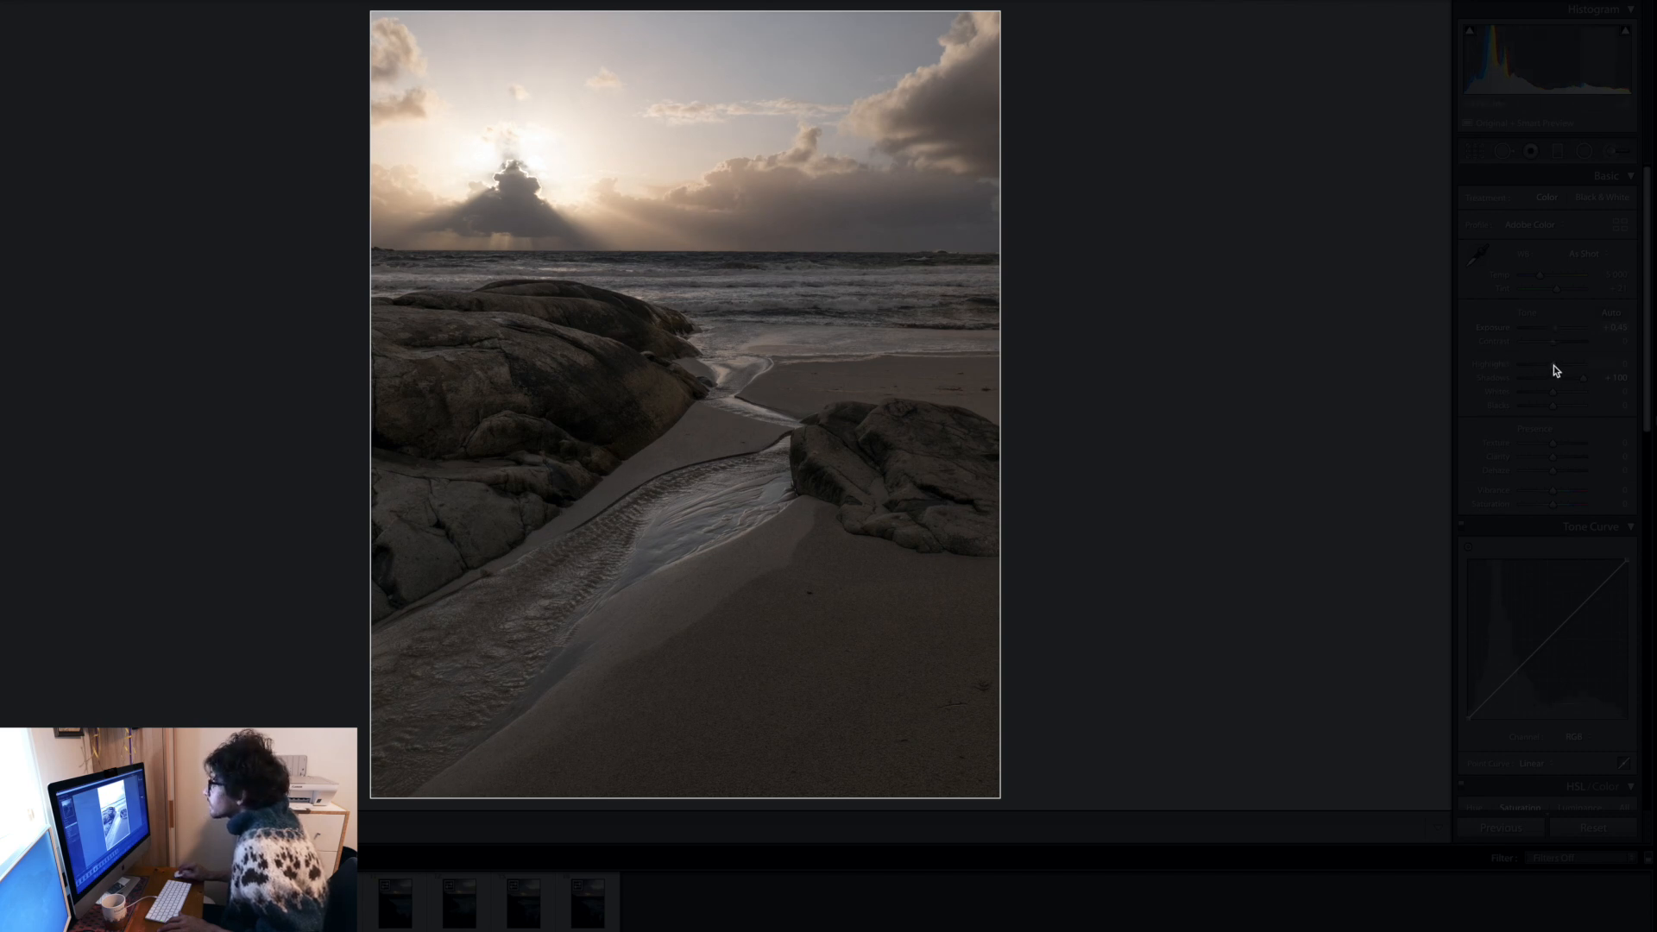
# - Set Highlights to -67 and straighten the sea horizon with a slight crop rotation
pyautogui.moveTo(1551, 365); pyautogui.dragTo(1533, 369)
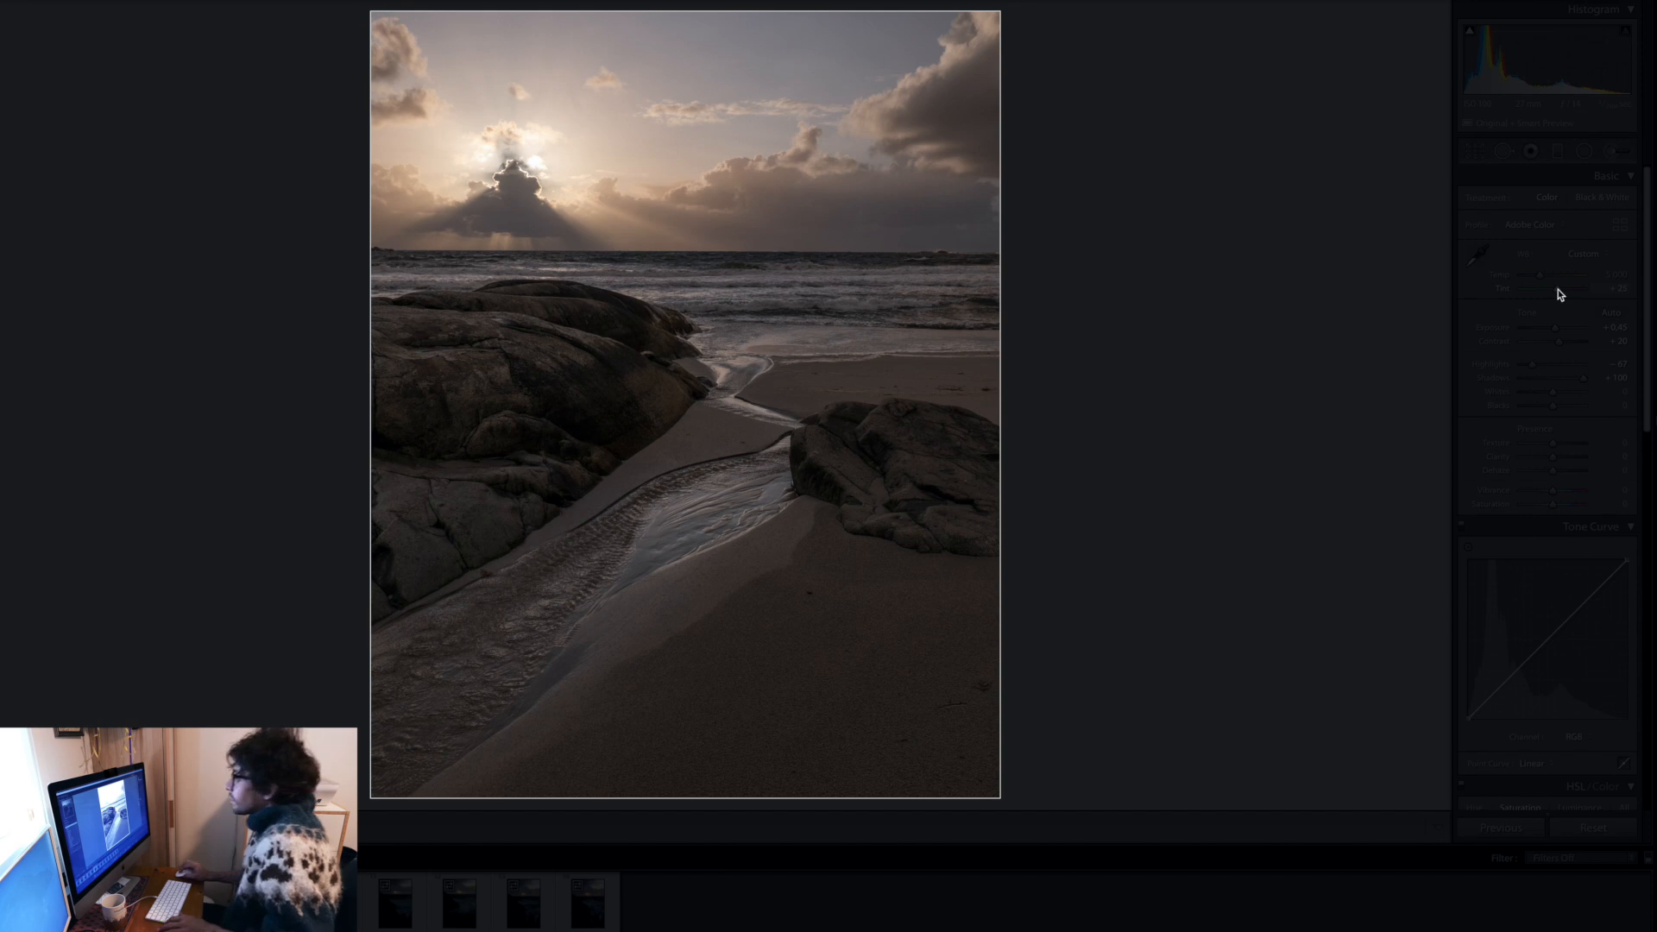
pyautogui.click(1473, 152)
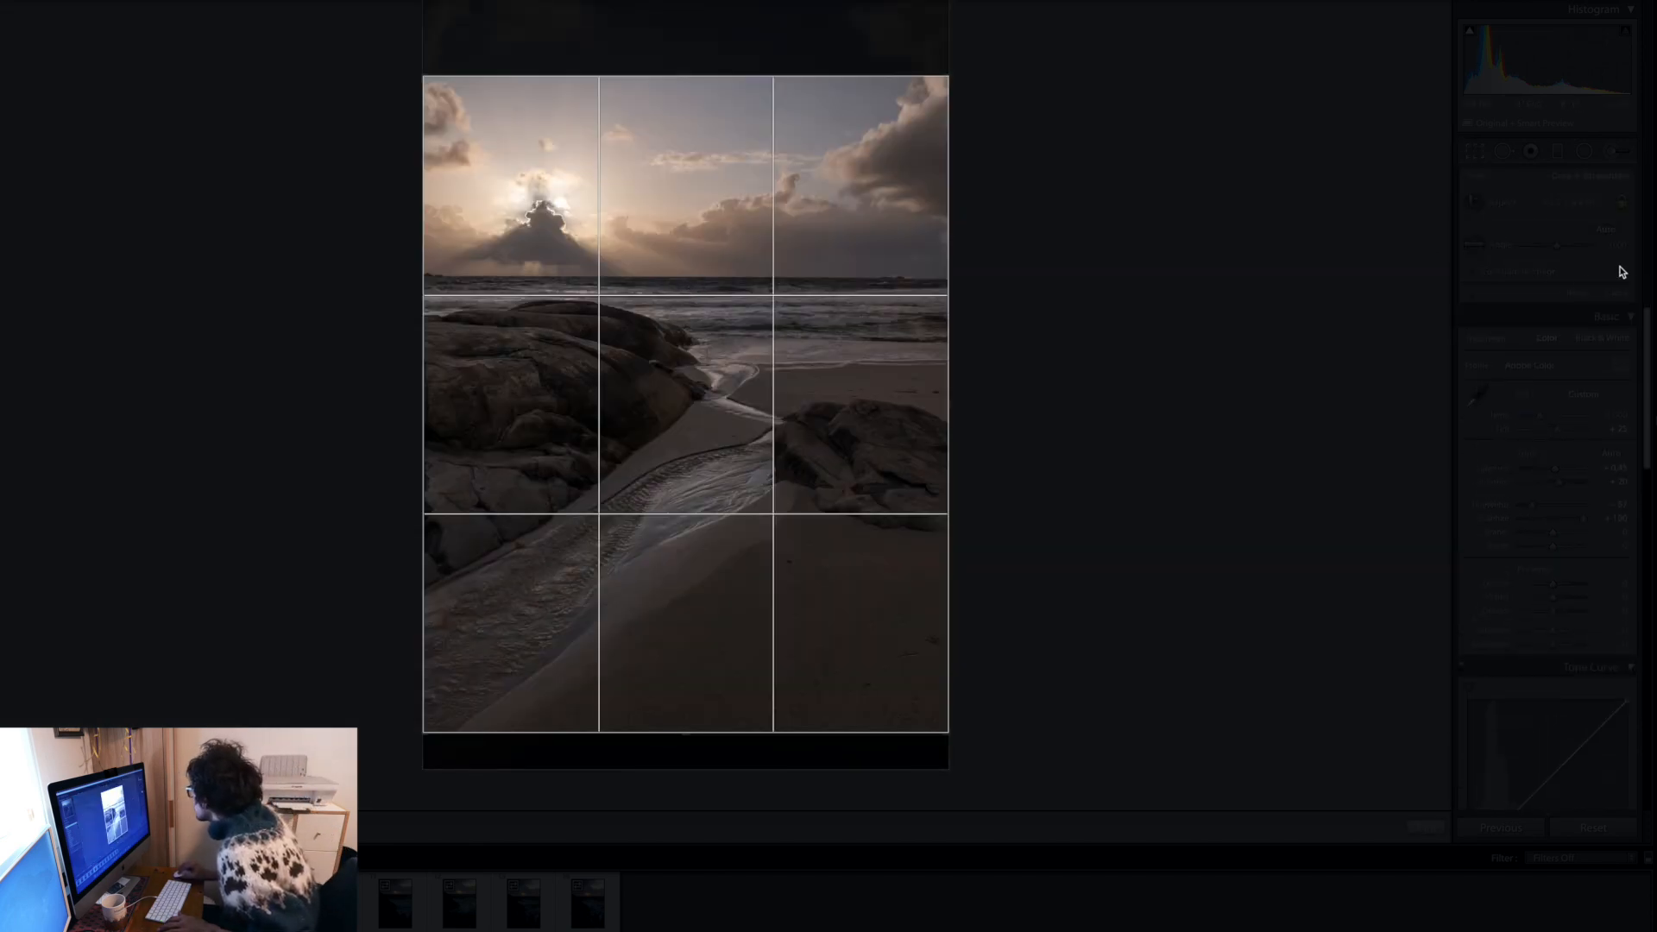
pyautogui.moveTo(1554, 251); pyautogui.dragTo(1557, 250)
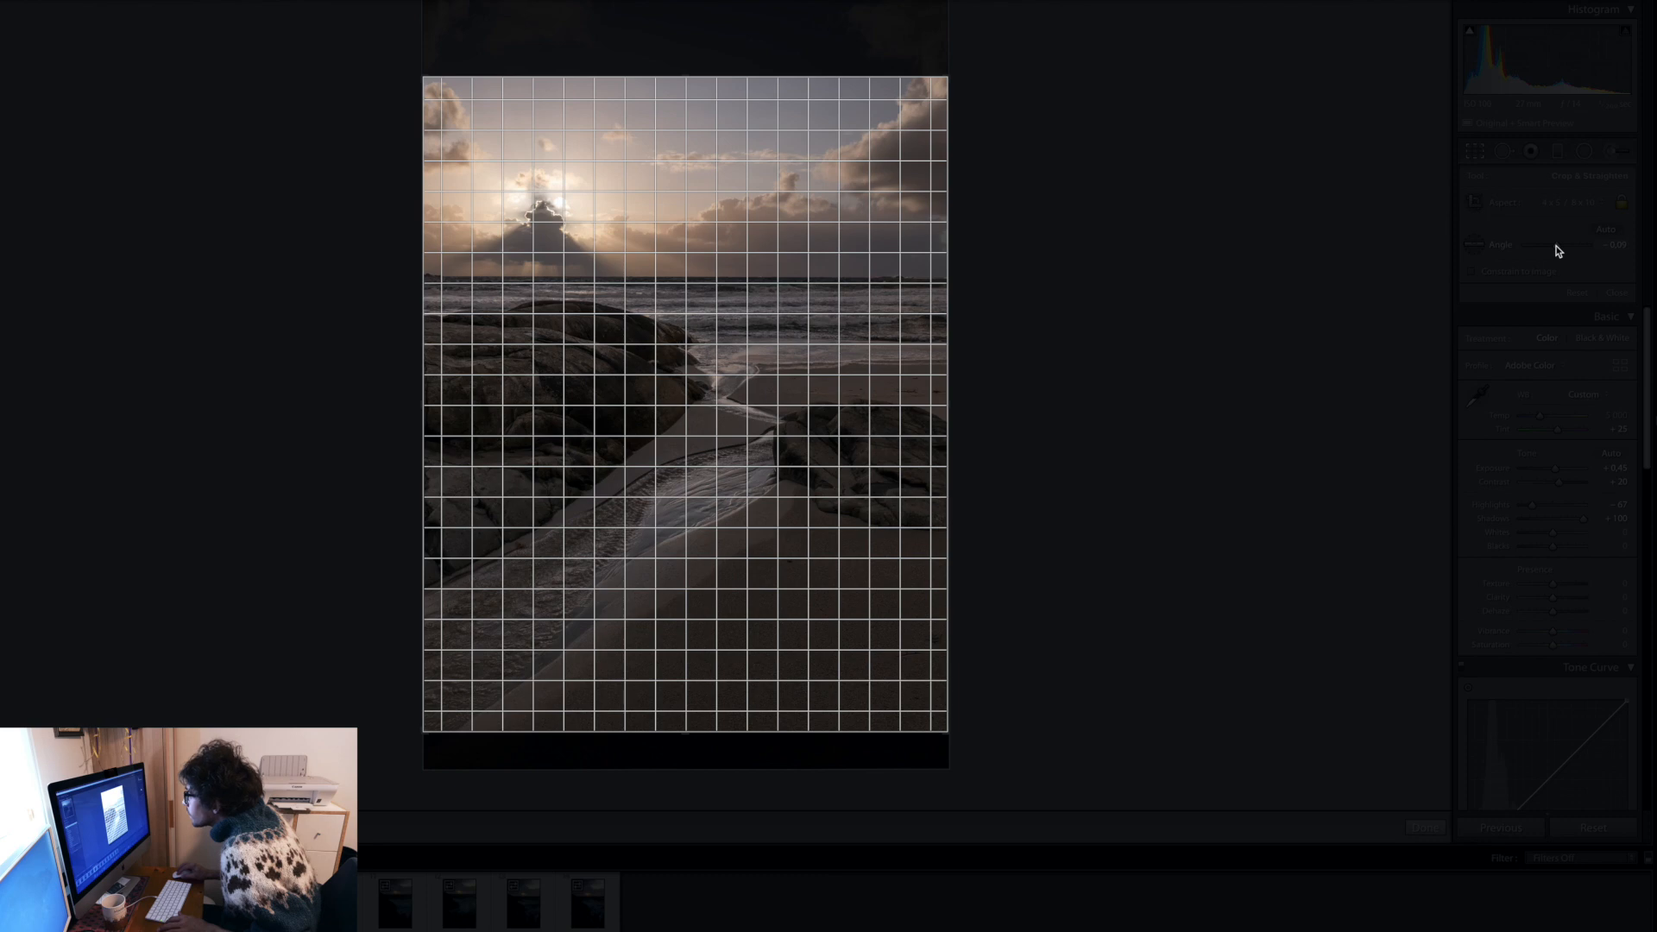
pyautogui.moveTo(1557, 250); pyautogui.dragTo(1558, 250)
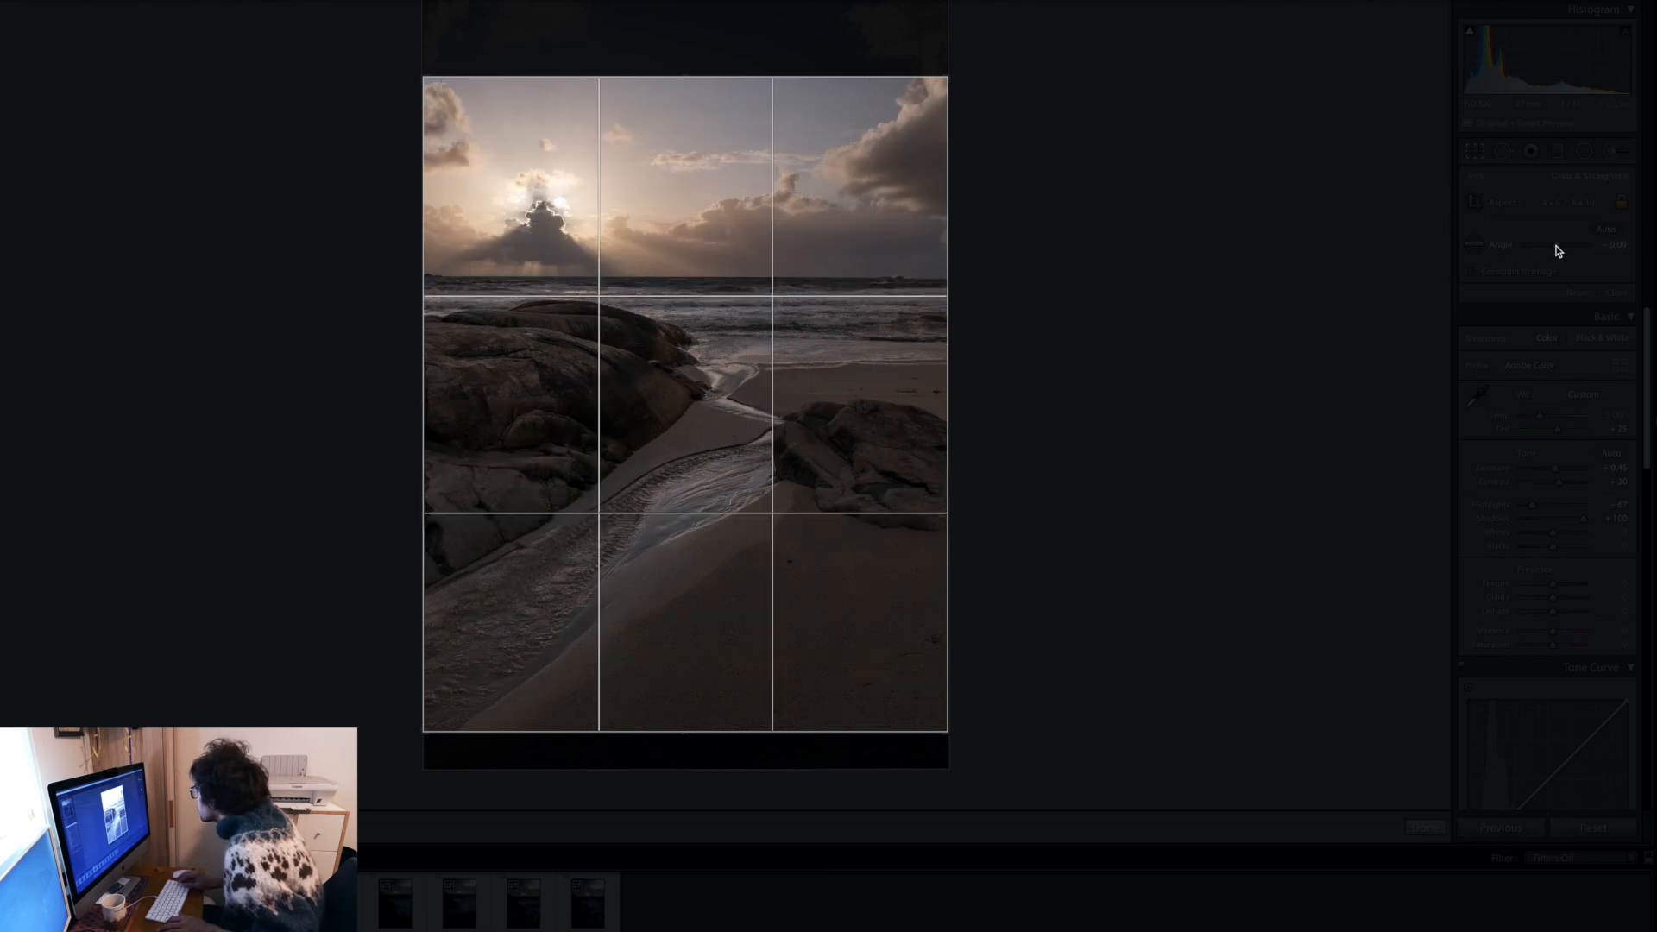
pyautogui.press('BackSpace')
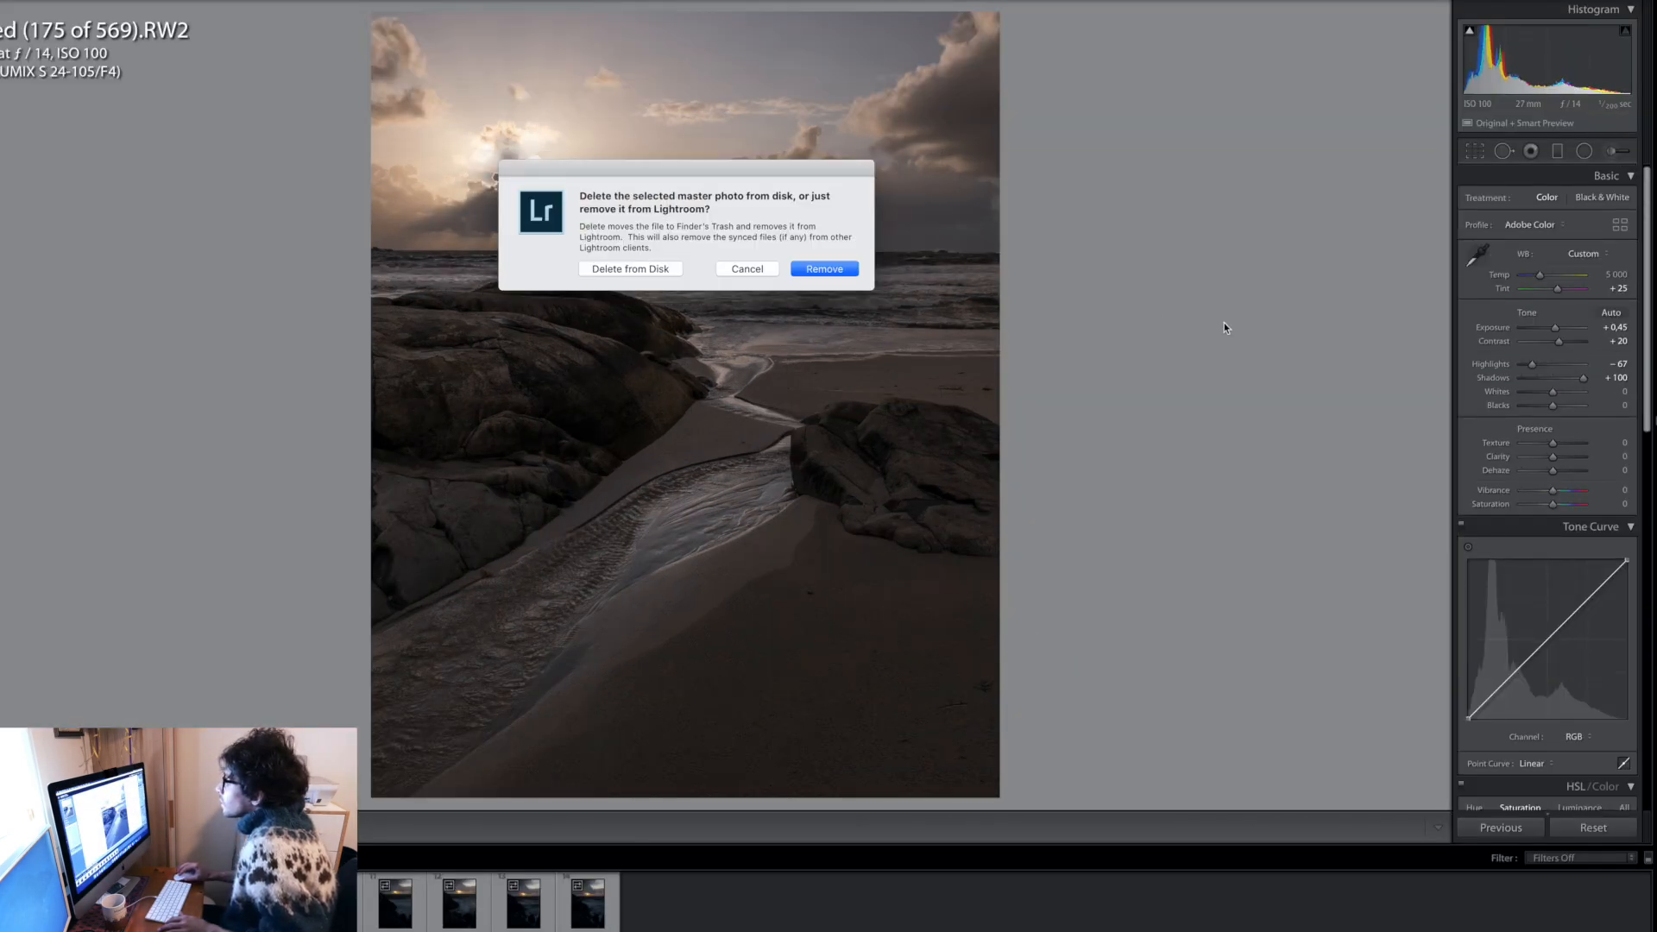
pyautogui.click(744, 268)
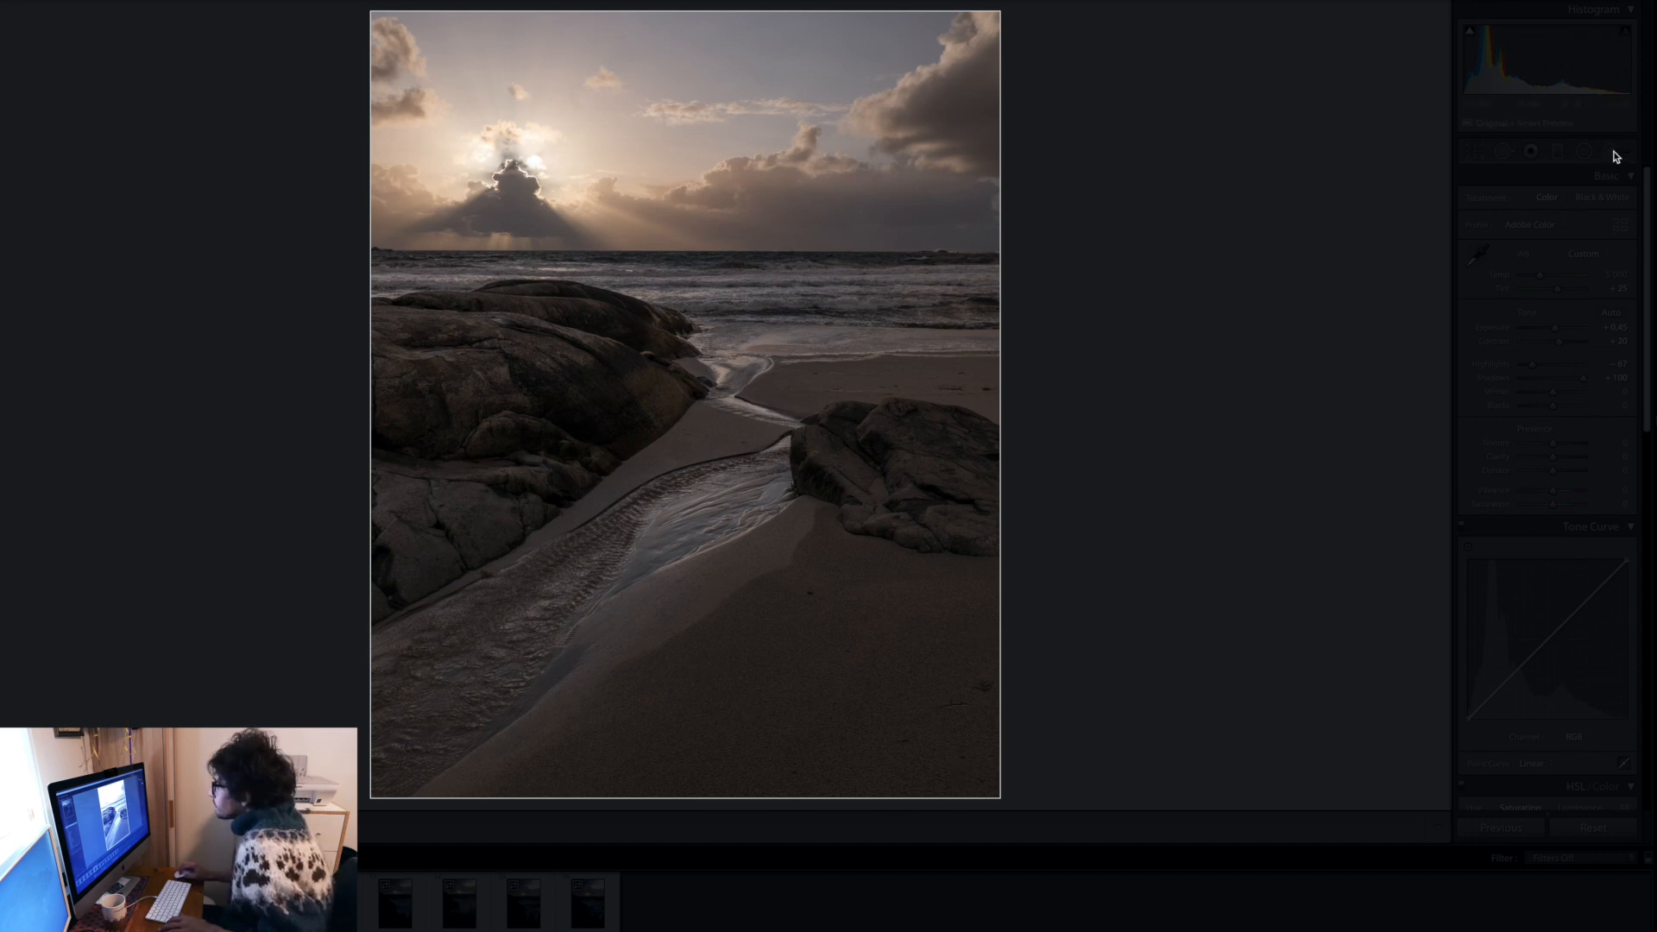
# - Brush a local adjustment over the right rock and the main face of the left boulder, raising exposure slightly and adding clarity
pyautogui.press('k')
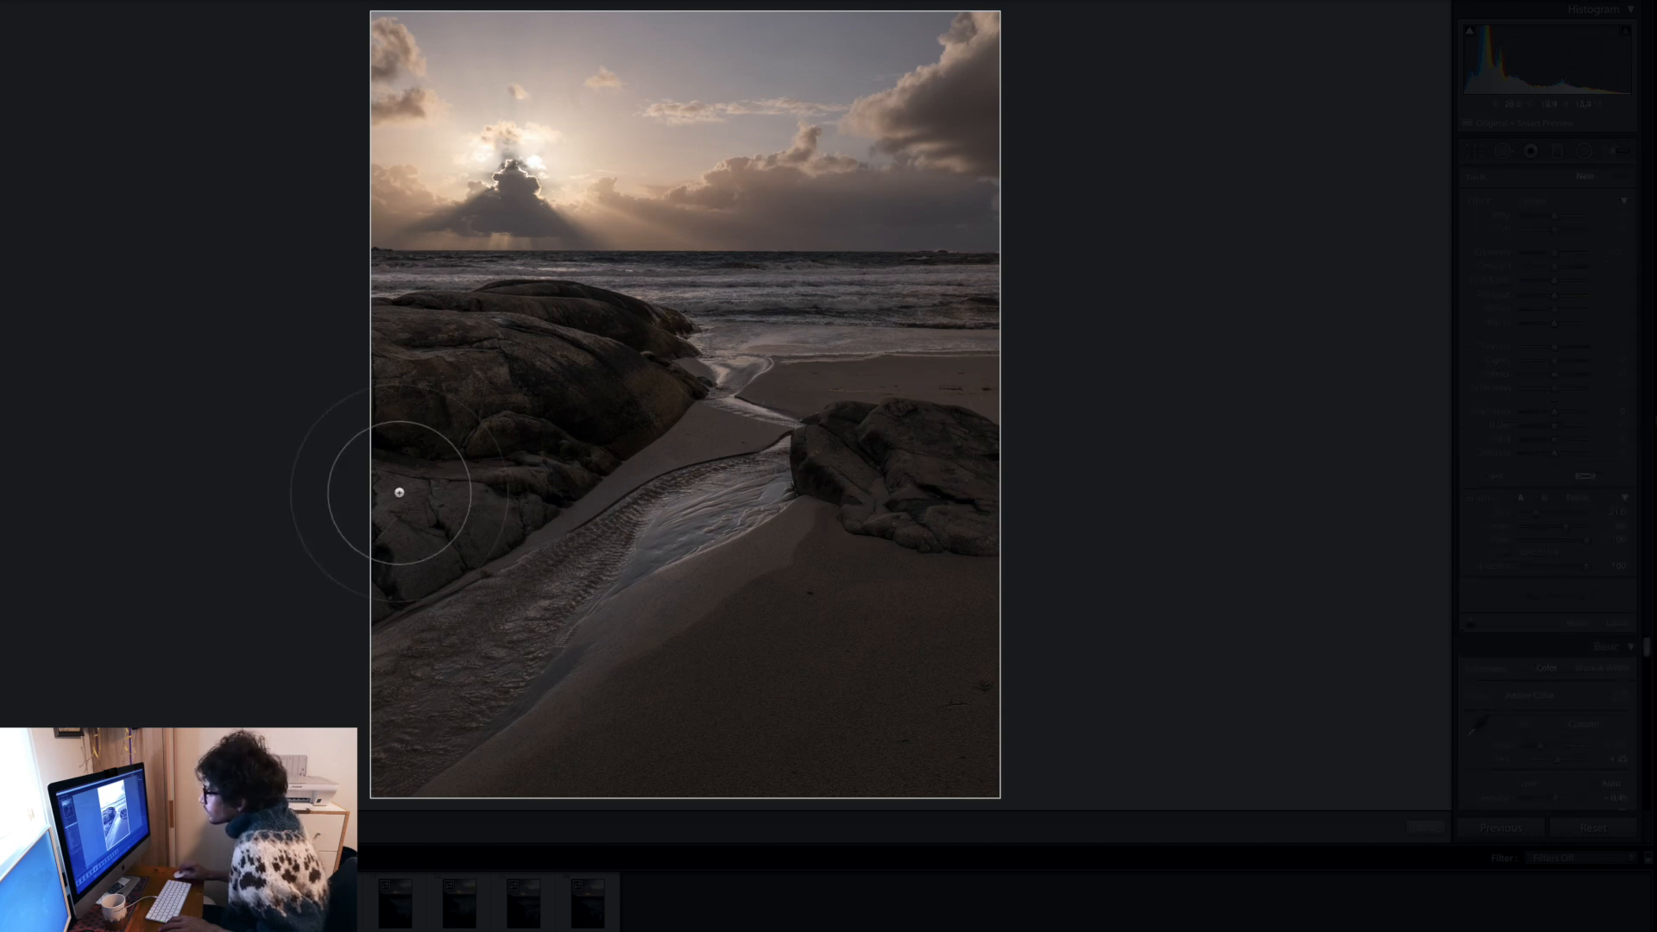
pyautogui.scroll(-2, 883, 471)
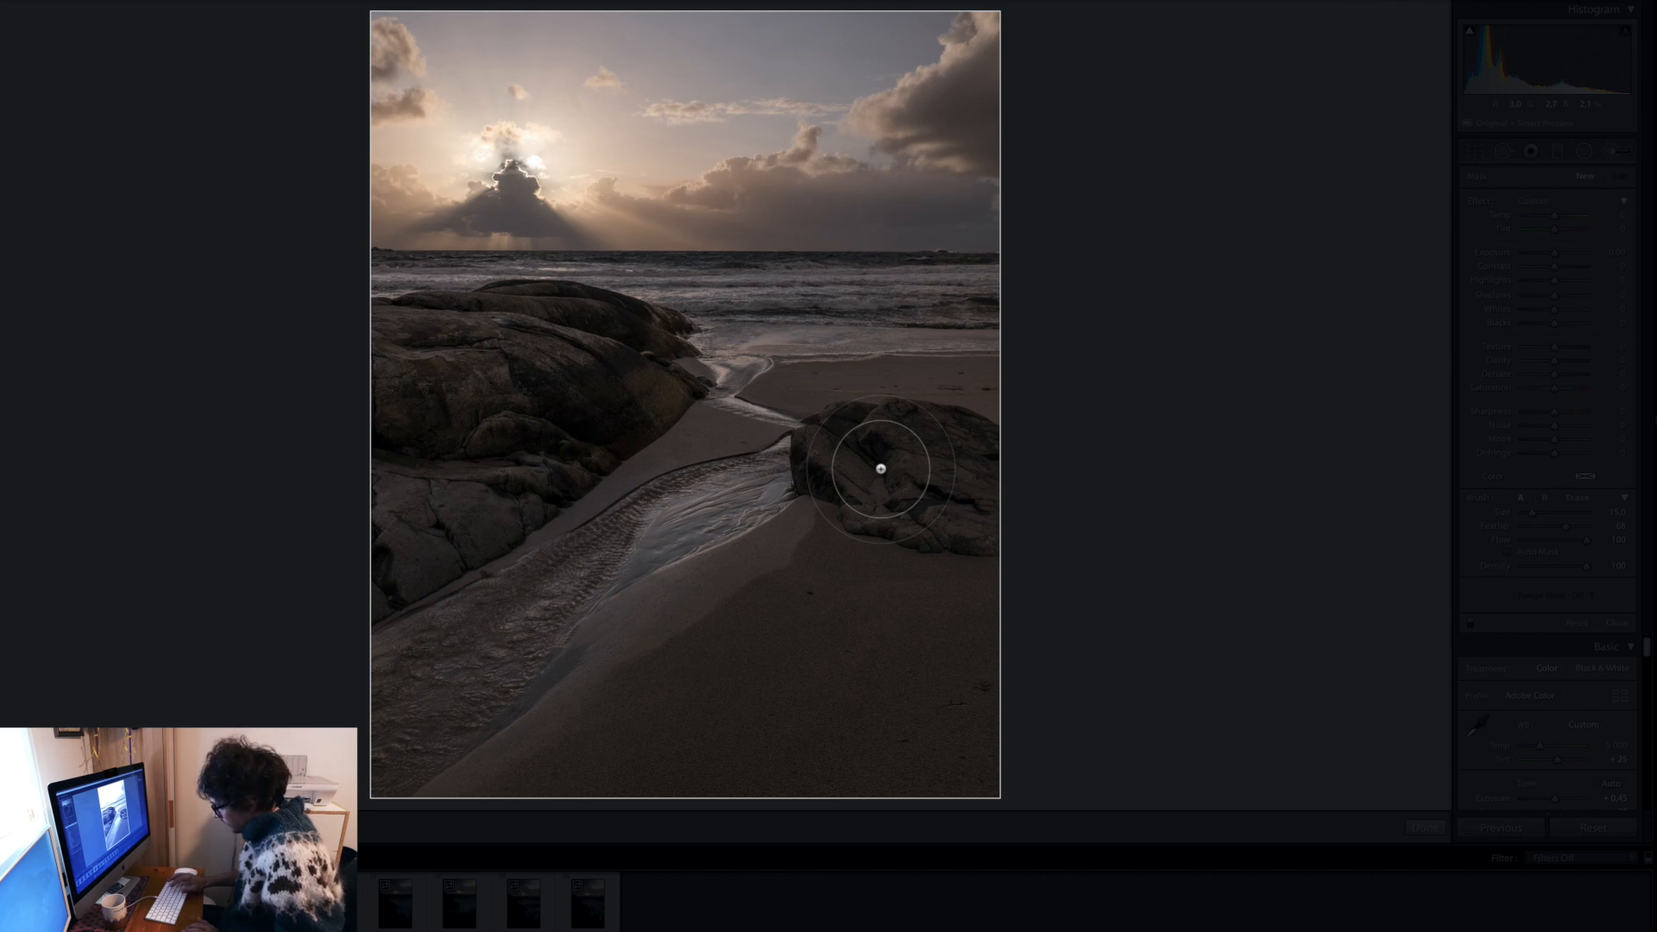
pyautogui.scroll(-2, 881, 468)
pyautogui.press('o')
pyautogui.moveTo(895, 470)
pyautogui.mouseDown()
pyautogui.moveTo(847, 459)
pyautogui.moveTo(925, 444)
pyautogui.moveTo(988, 463)
pyautogui.moveTo(908, 478)
pyautogui.moveTo(1050, 499)
pyautogui.mouseUp()
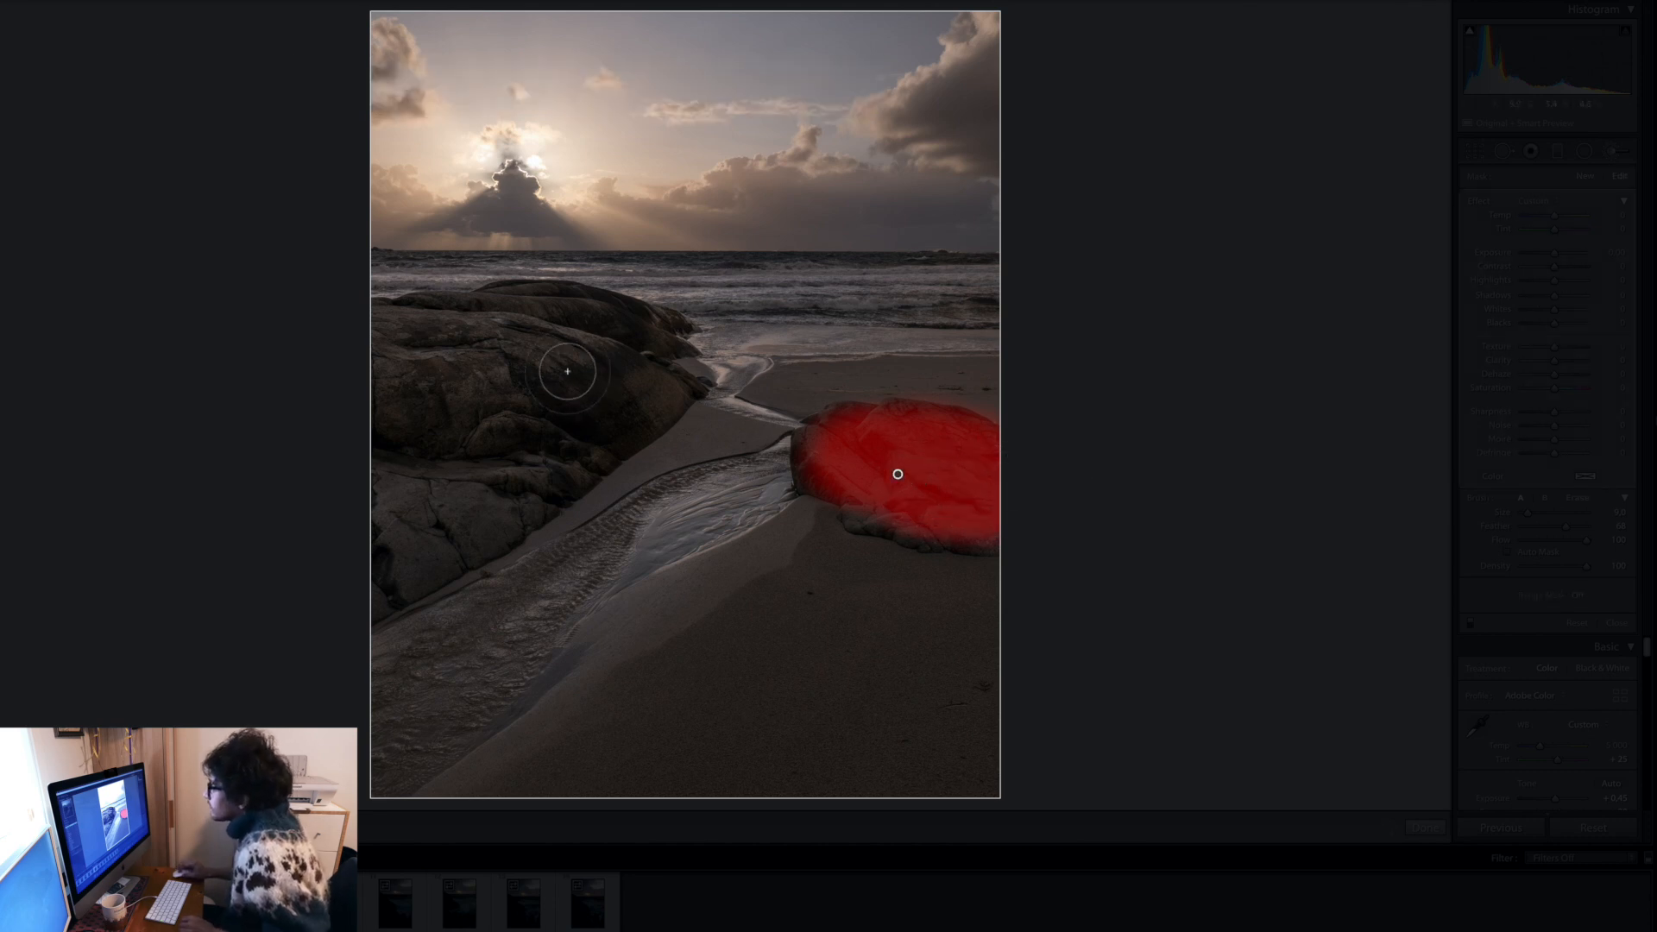
pyautogui.moveTo(396, 343)
pyautogui.mouseDown()
pyautogui.moveTo(652, 389)
pyautogui.moveTo(405, 369)
pyautogui.moveTo(441, 403)
pyautogui.moveTo(523, 369)
pyautogui.mouseUp()
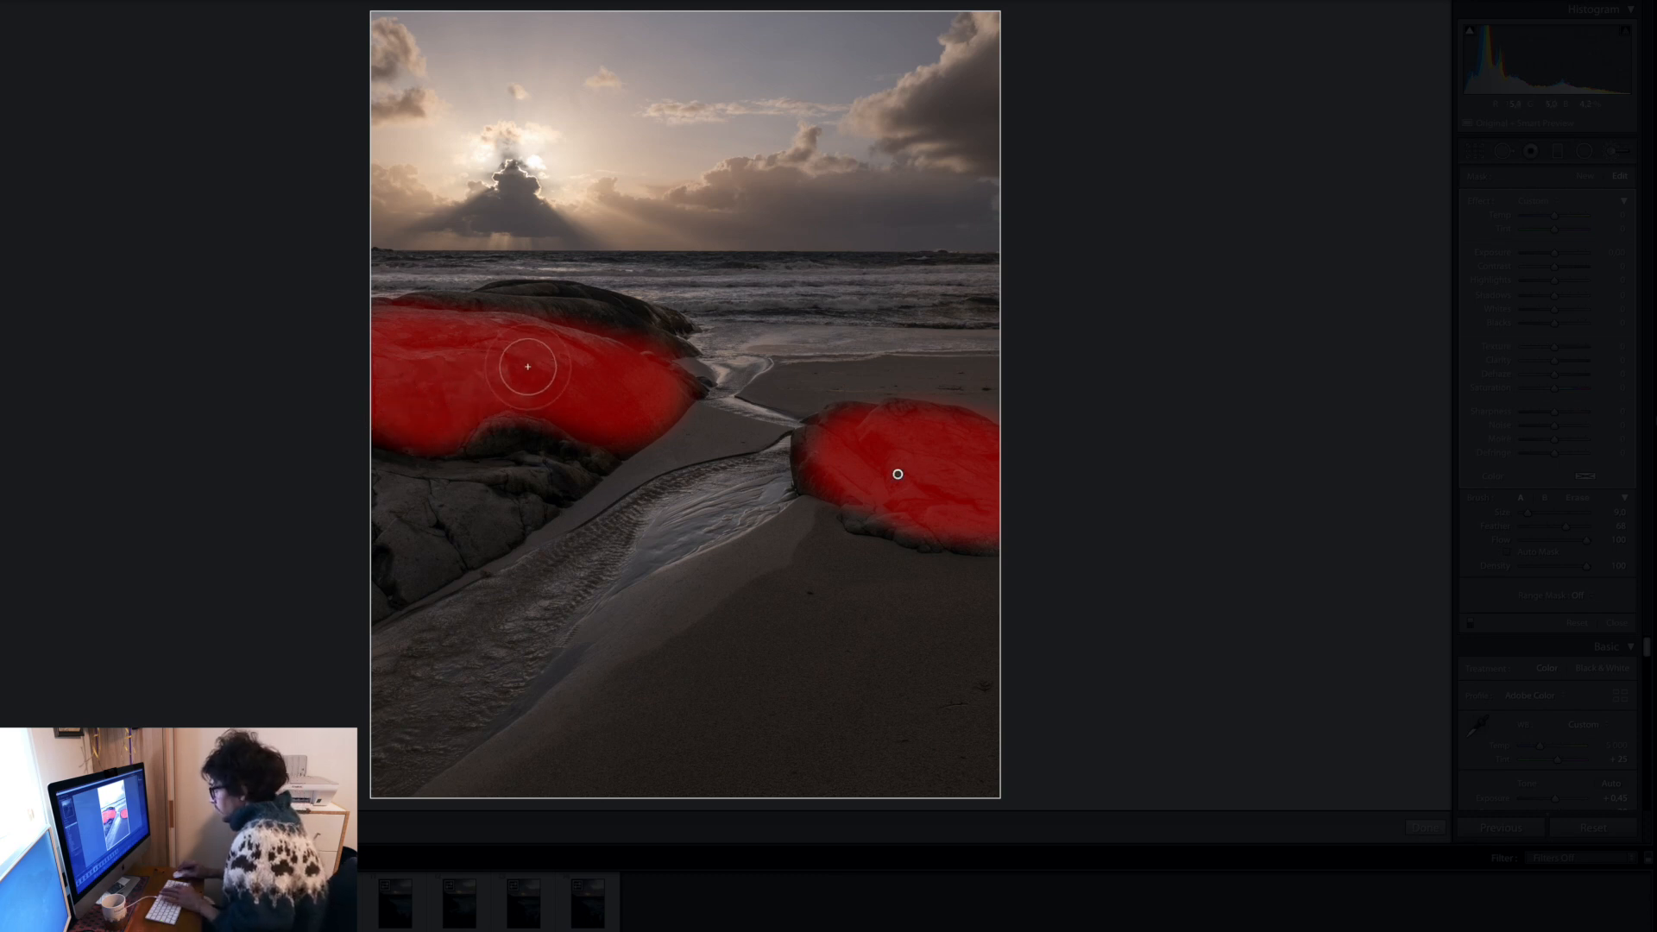
pyautogui.press('o')
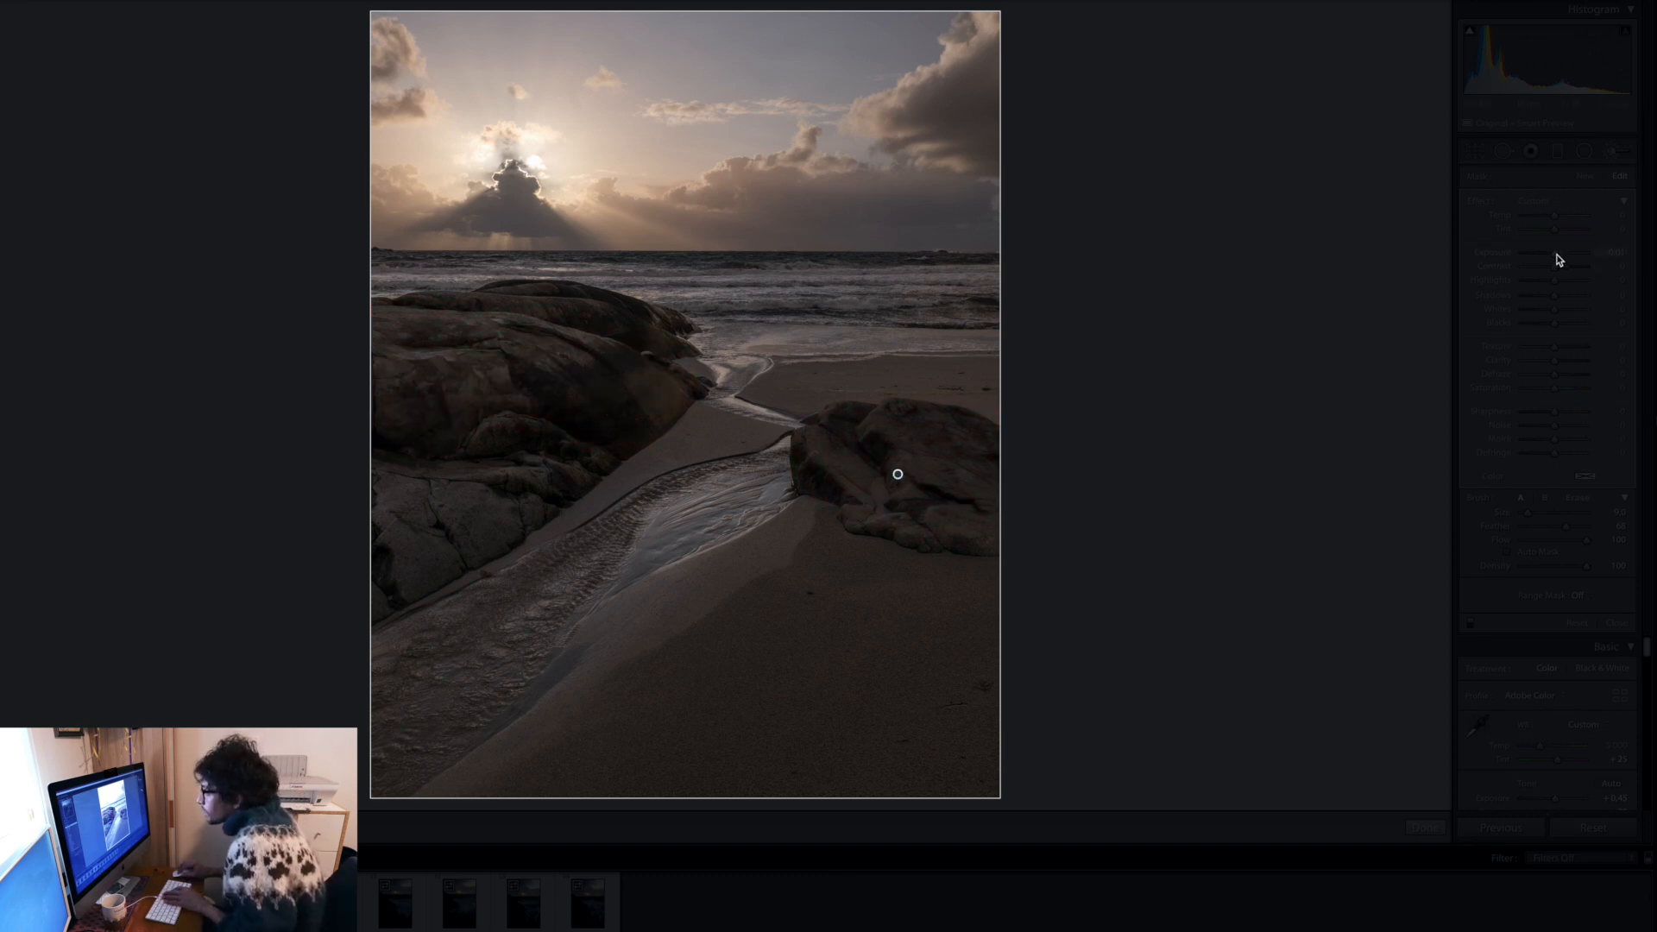
pyautogui.moveTo(1557, 254); pyautogui.dragTo(1558, 253)
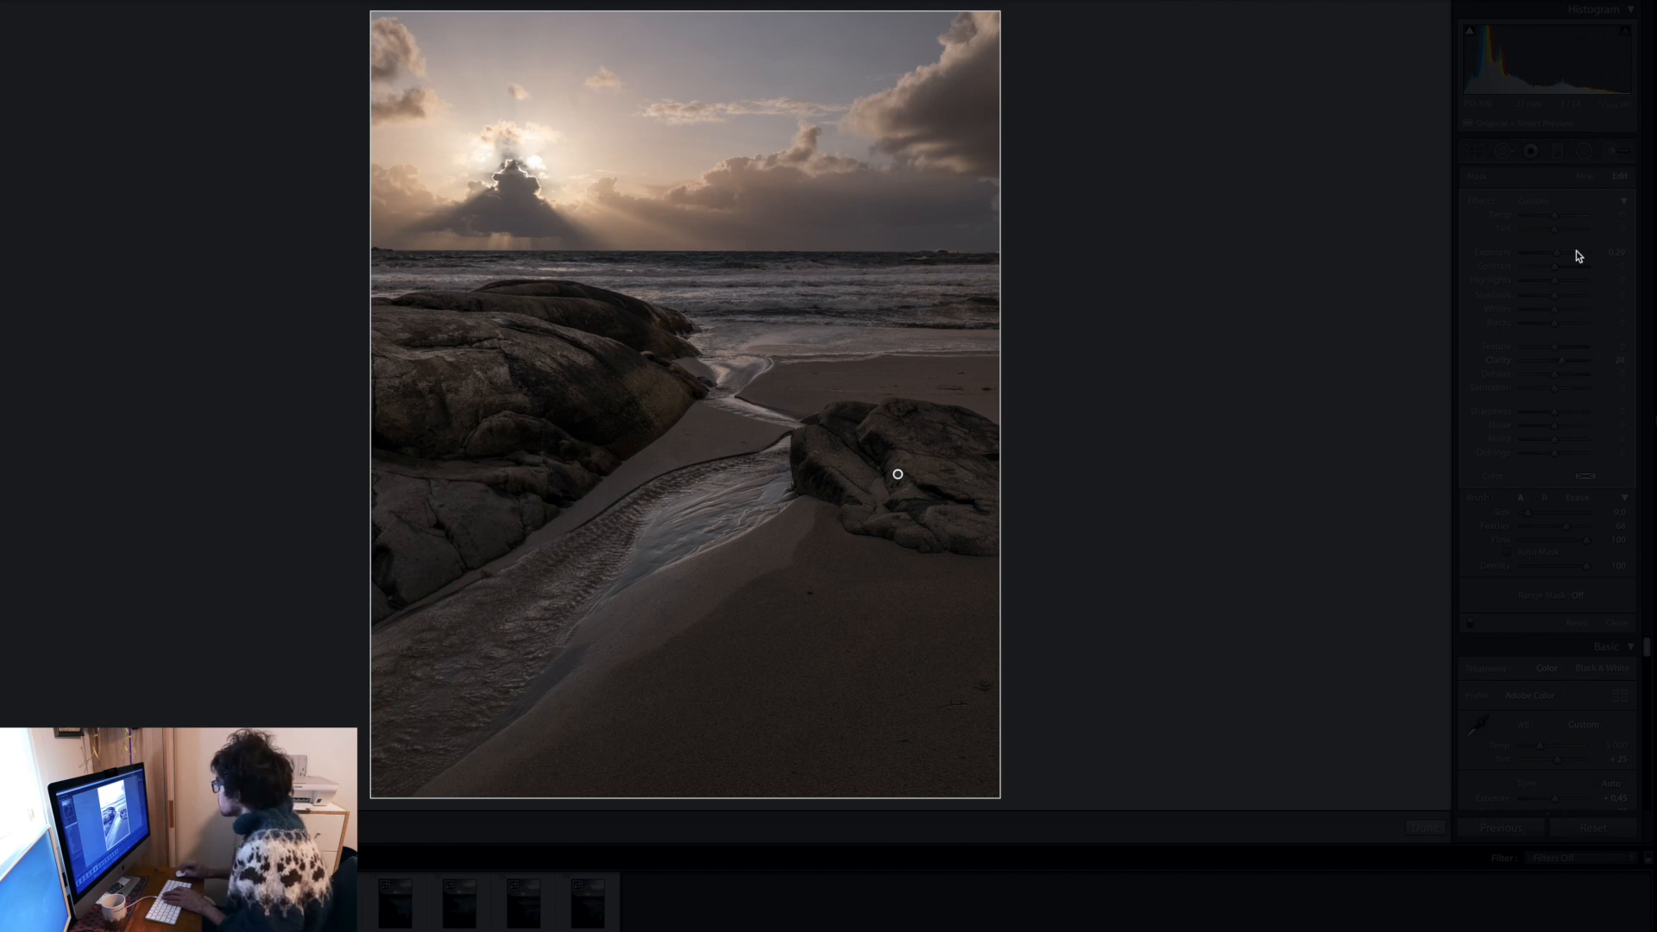
pyautogui.click(1424, 827)
# - Brush a separate adjustment over the lower-left rocks and the boulder's rear ridge, and lower its exposure slightly
pyautogui.click(1608, 157)
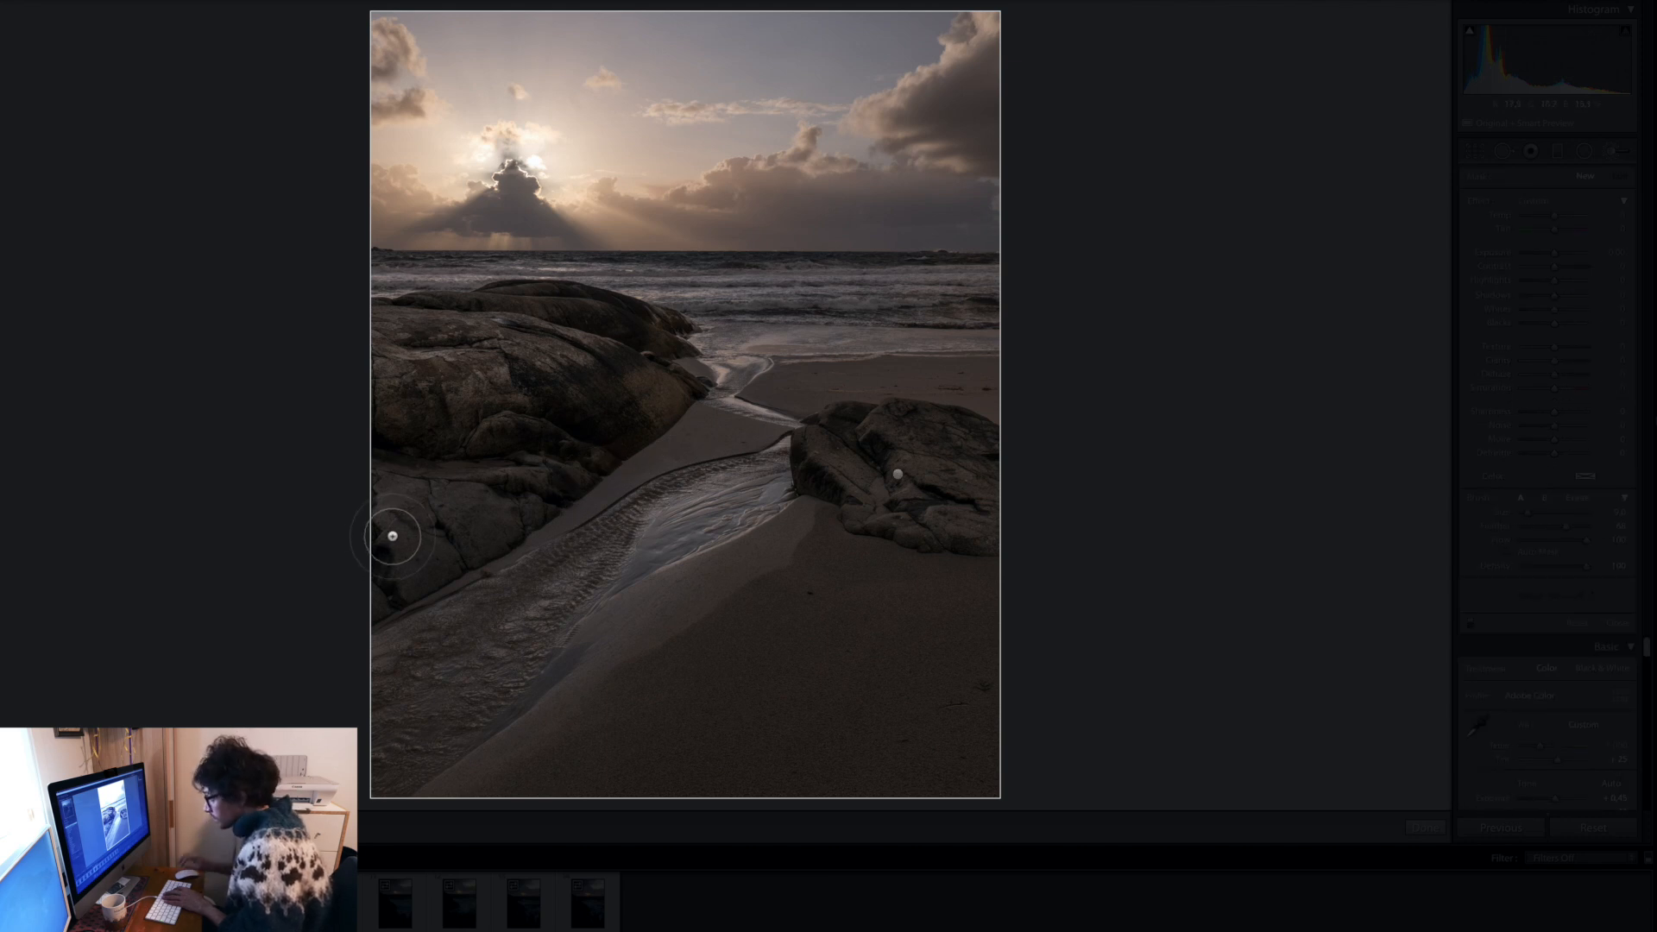
pyautogui.moveTo(388, 532)
pyautogui.mouseDown()
pyautogui.moveTo(345, 521)
pyautogui.moveTo(370, 503)
pyautogui.moveTo(489, 503)
pyautogui.moveTo(359, 552)
pyautogui.moveTo(397, 544)
pyautogui.moveTo(390, 555)
pyautogui.moveTo(518, 477)
pyautogui.moveTo(585, 462)
pyautogui.mouseUp()
pyautogui.press('[')
pyautogui.press('[')
pyautogui.press(']')
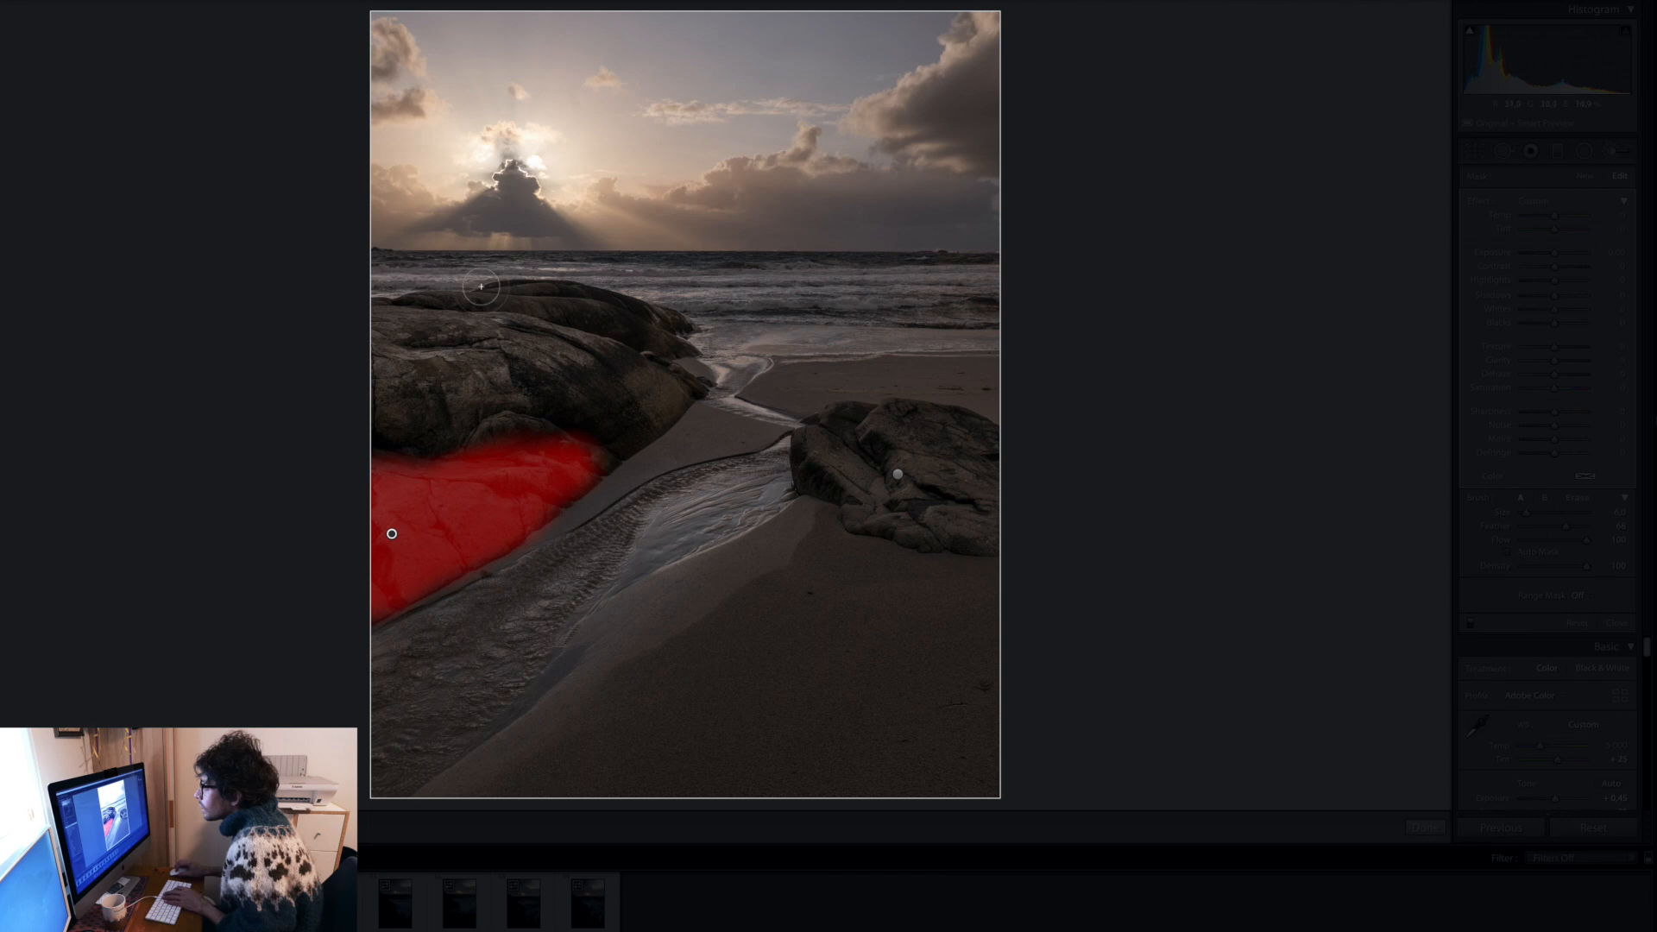
pyautogui.press('[')
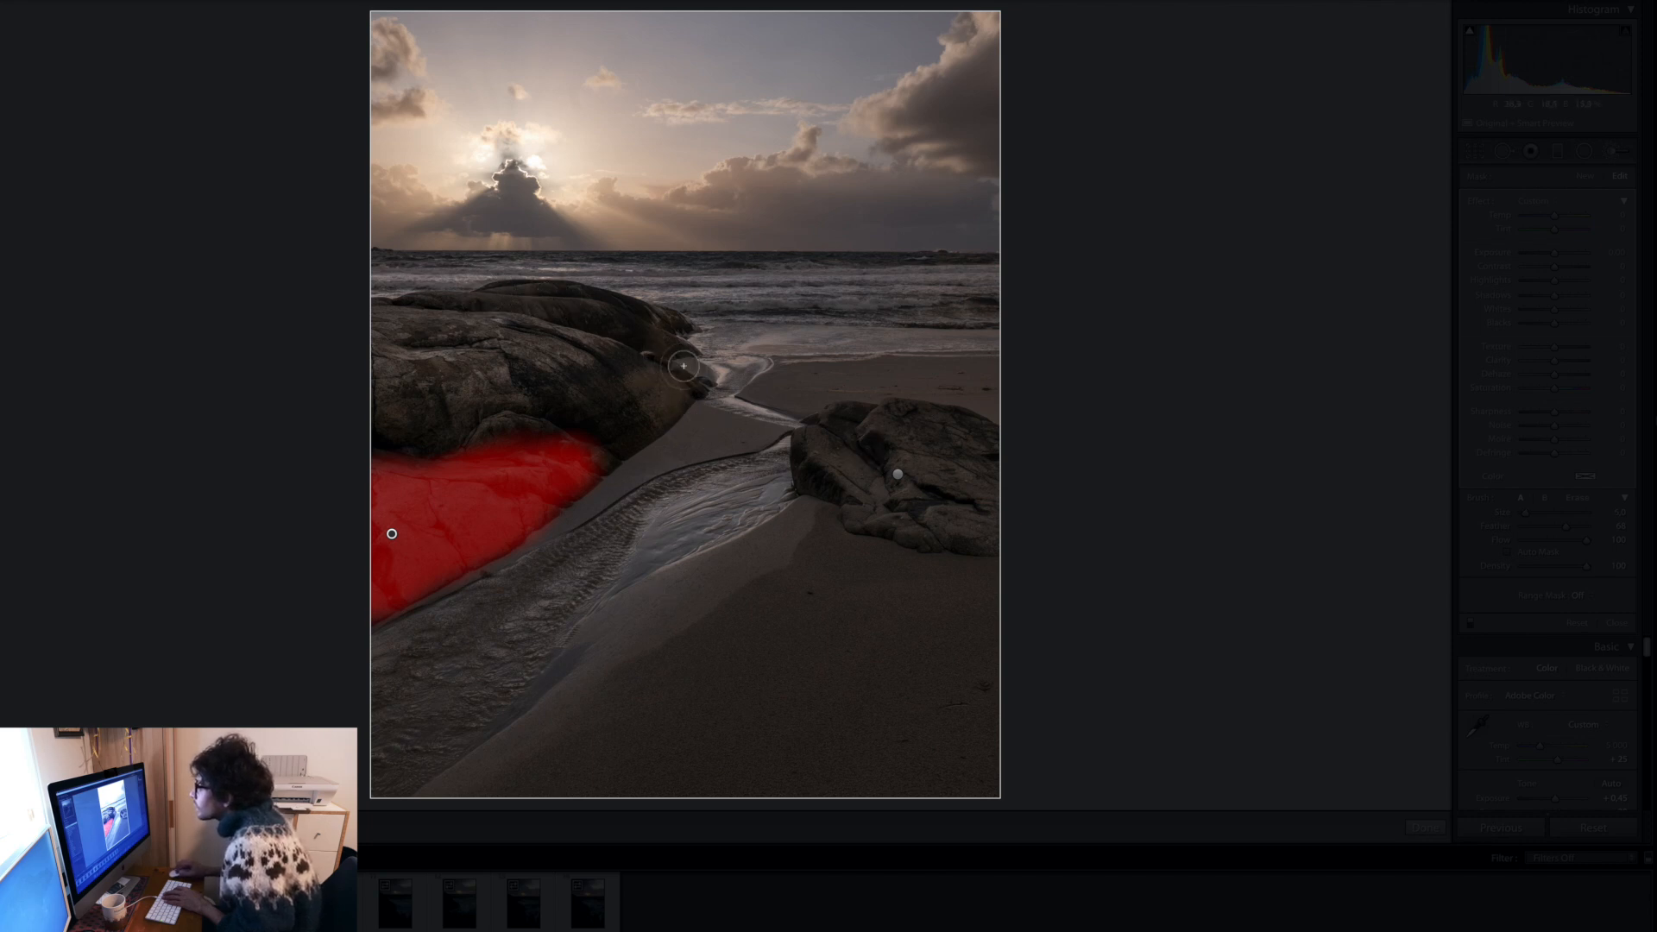
pyautogui.moveTo(704, 376)
pyautogui.mouseDown()
pyautogui.moveTo(617, 321)
pyautogui.moveTo(398, 299)
pyautogui.mouseUp()
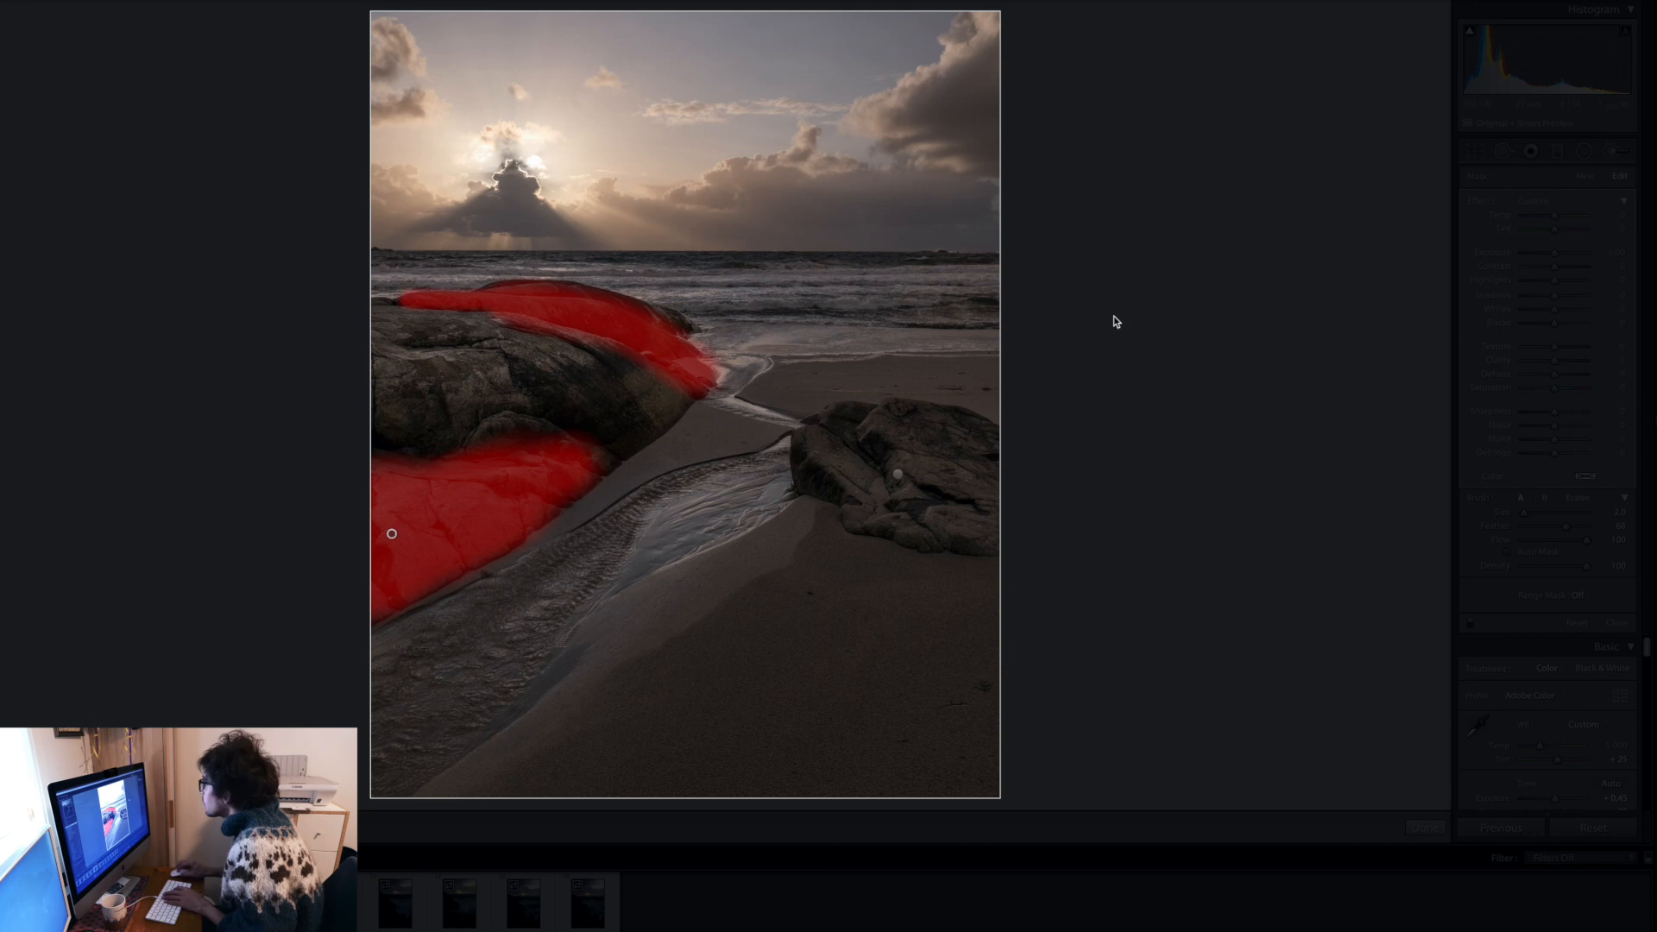
pyautogui.press('o')
pyautogui.moveTo(1555, 254); pyautogui.dragTo(1553, 254)
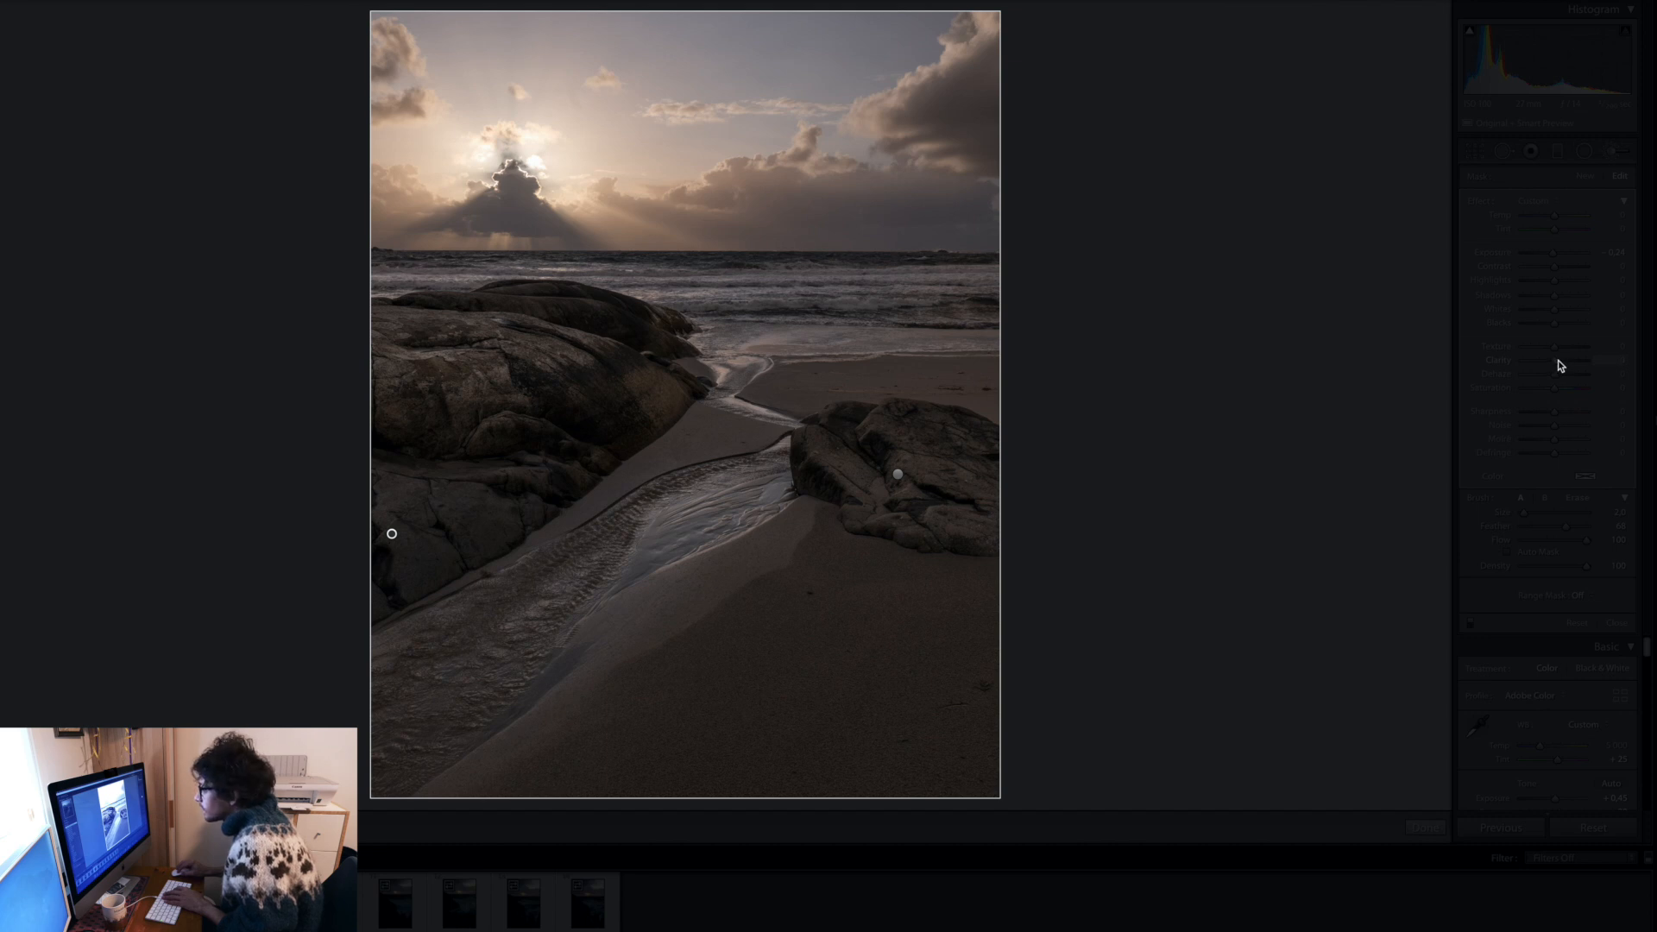
pyautogui.click(1426, 830)
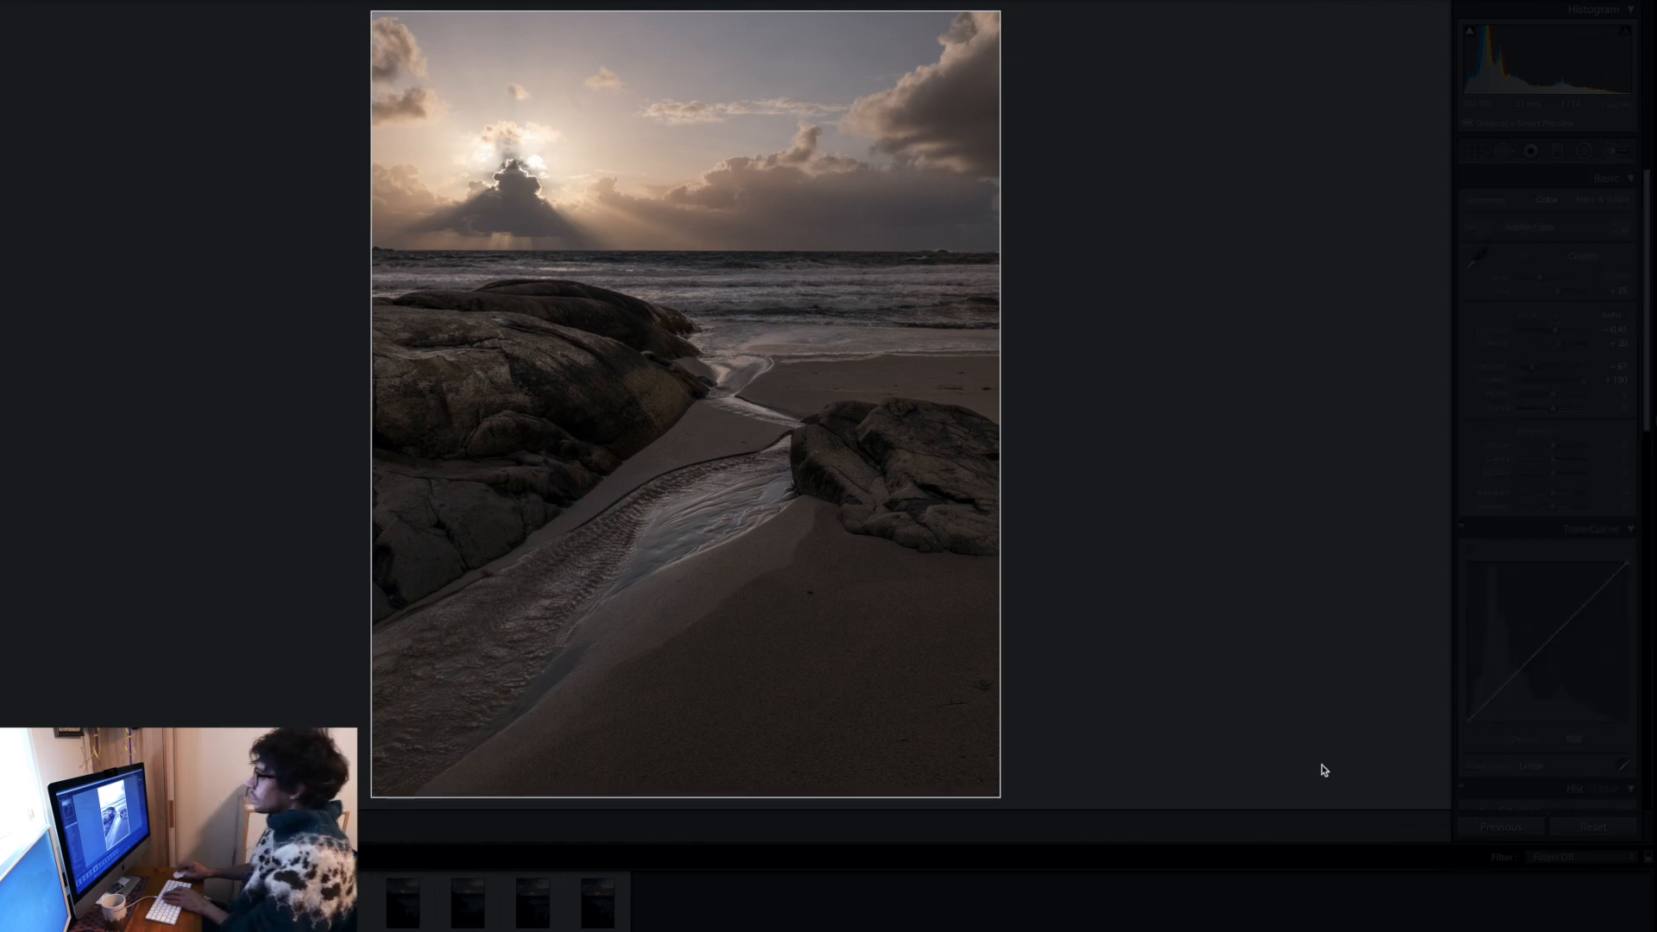
# - Brush a new adjustment along the stream and the shoreline water, and slightly raise its exposure and clarity
pyautogui.click(1613, 152)
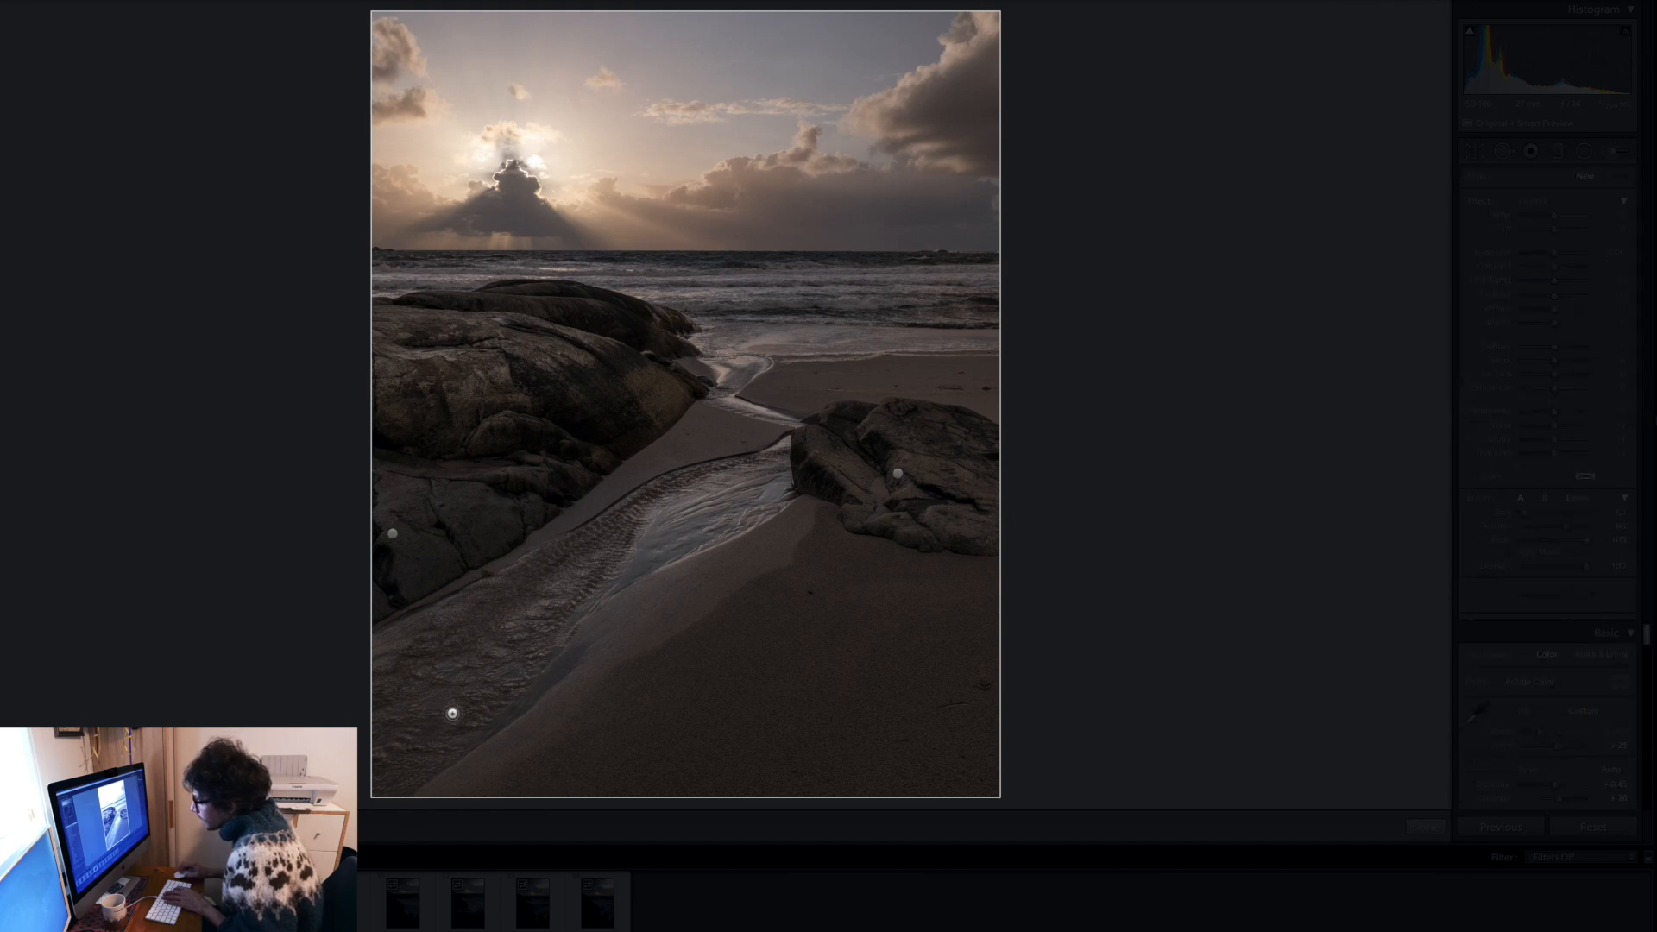
pyautogui.moveTo(437, 676)
pyautogui.mouseDown()
pyautogui.moveTo(414, 716)
pyautogui.moveTo(518, 626)
pyautogui.moveTo(759, 482)
pyautogui.moveTo(781, 418)
pyautogui.moveTo(725, 373)
pyautogui.moveTo(722, 328)
pyautogui.moveTo(988, 329)
pyautogui.mouseUp()
pyautogui.press('[')
pyautogui.press('[')
pyautogui.press('[')
pyautogui.press('[')
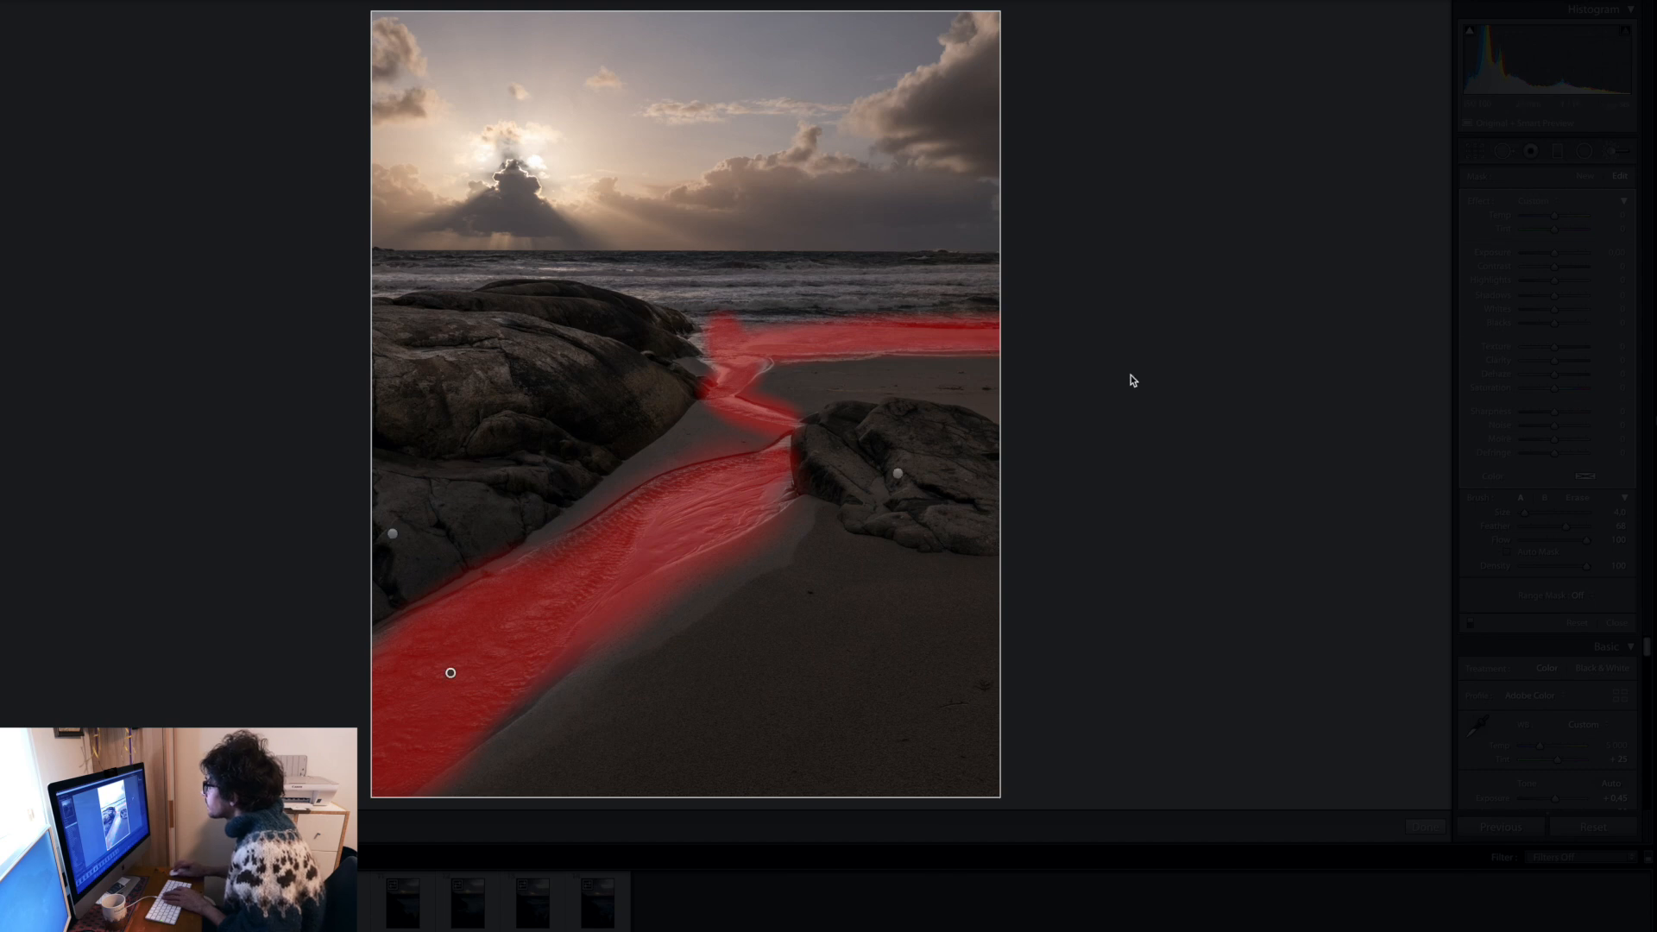
pyautogui.press('o')
pyautogui.moveTo(1554, 257); pyautogui.dragTo(1557, 257)
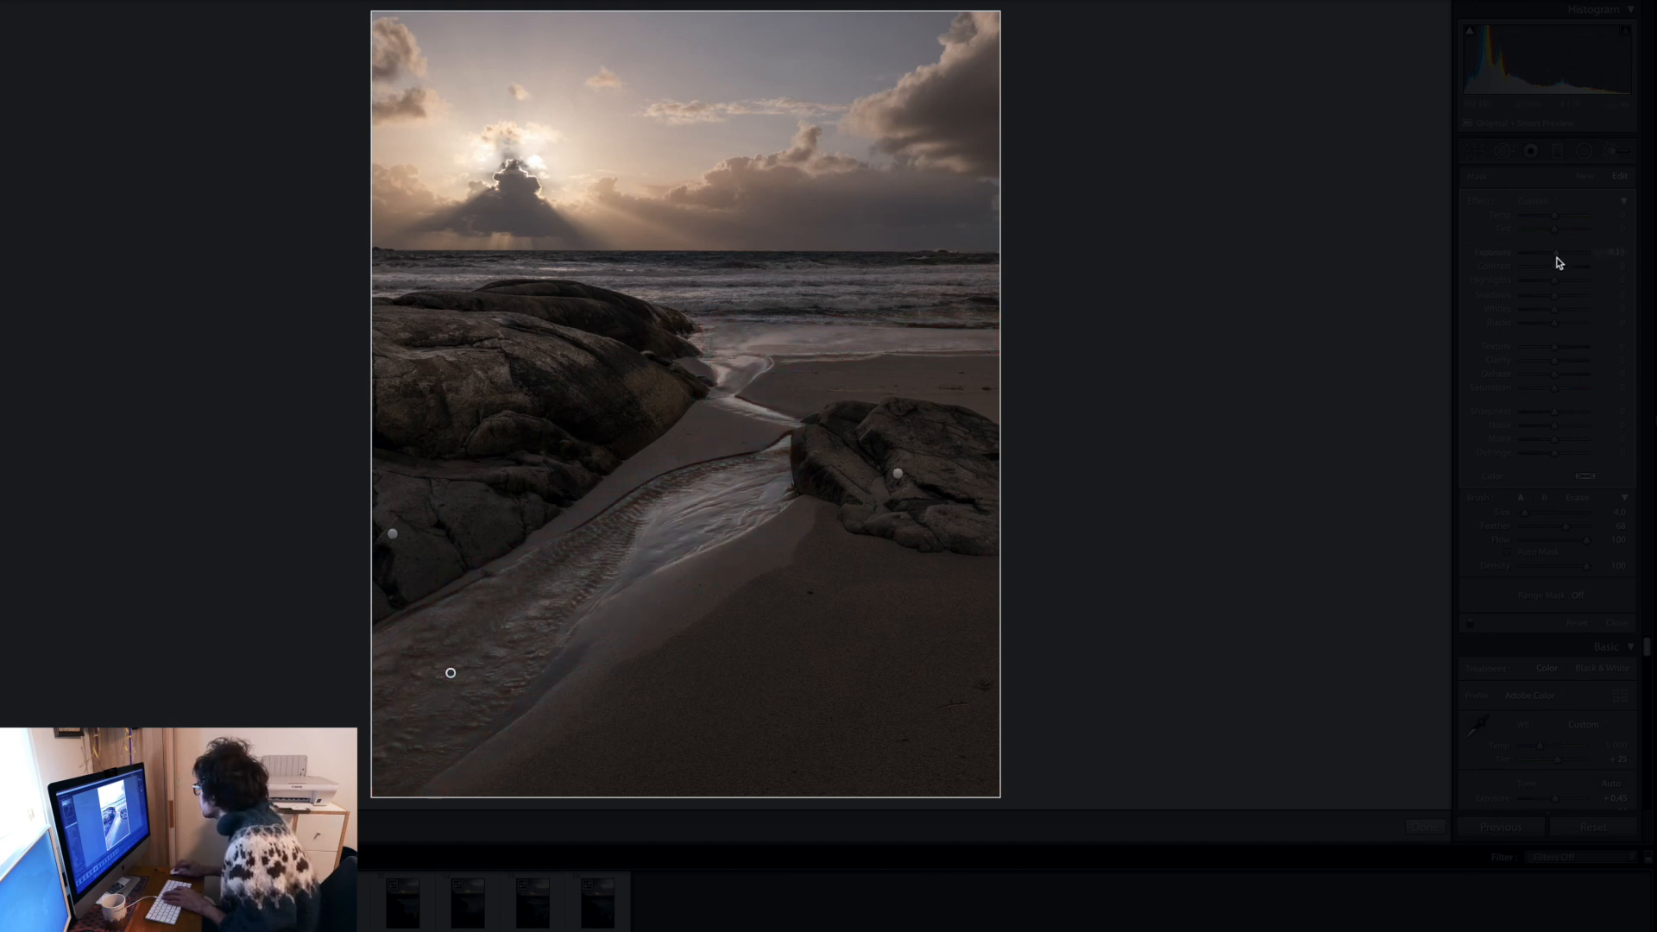
pyautogui.moveTo(1556, 366); pyautogui.dragTo(1564, 365)
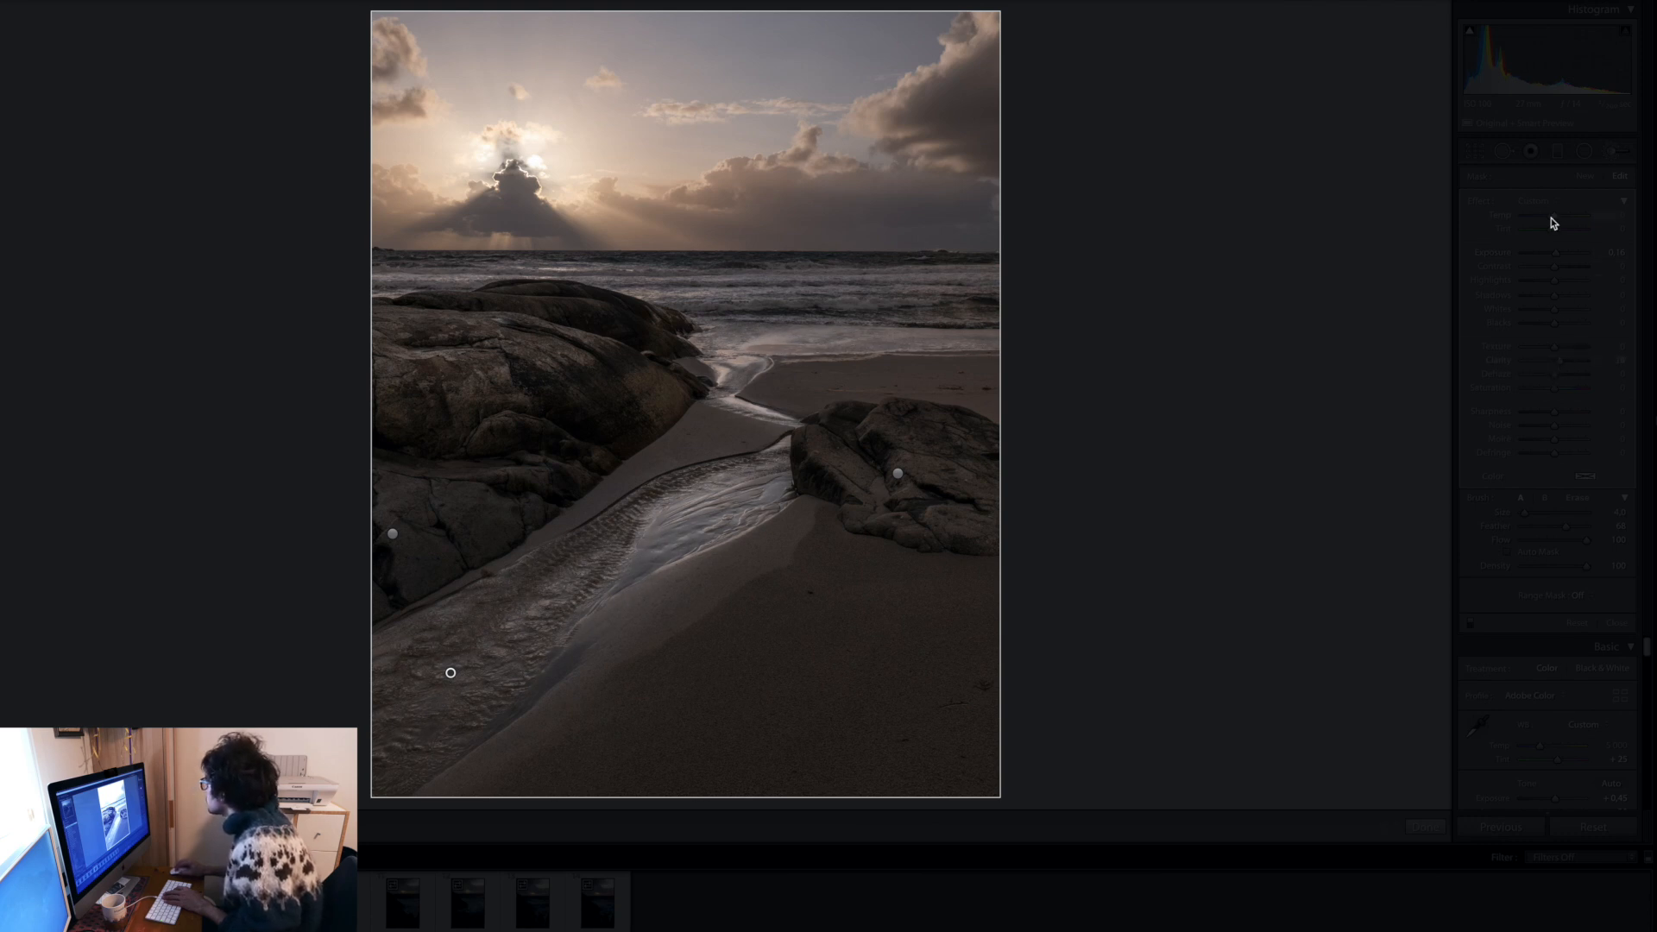
pyautogui.click(1426, 828)
pyautogui.click(585, 665)
pyautogui.moveTo(663, 551); pyautogui.dragTo(839, 358)
pyautogui.click(839, 357)
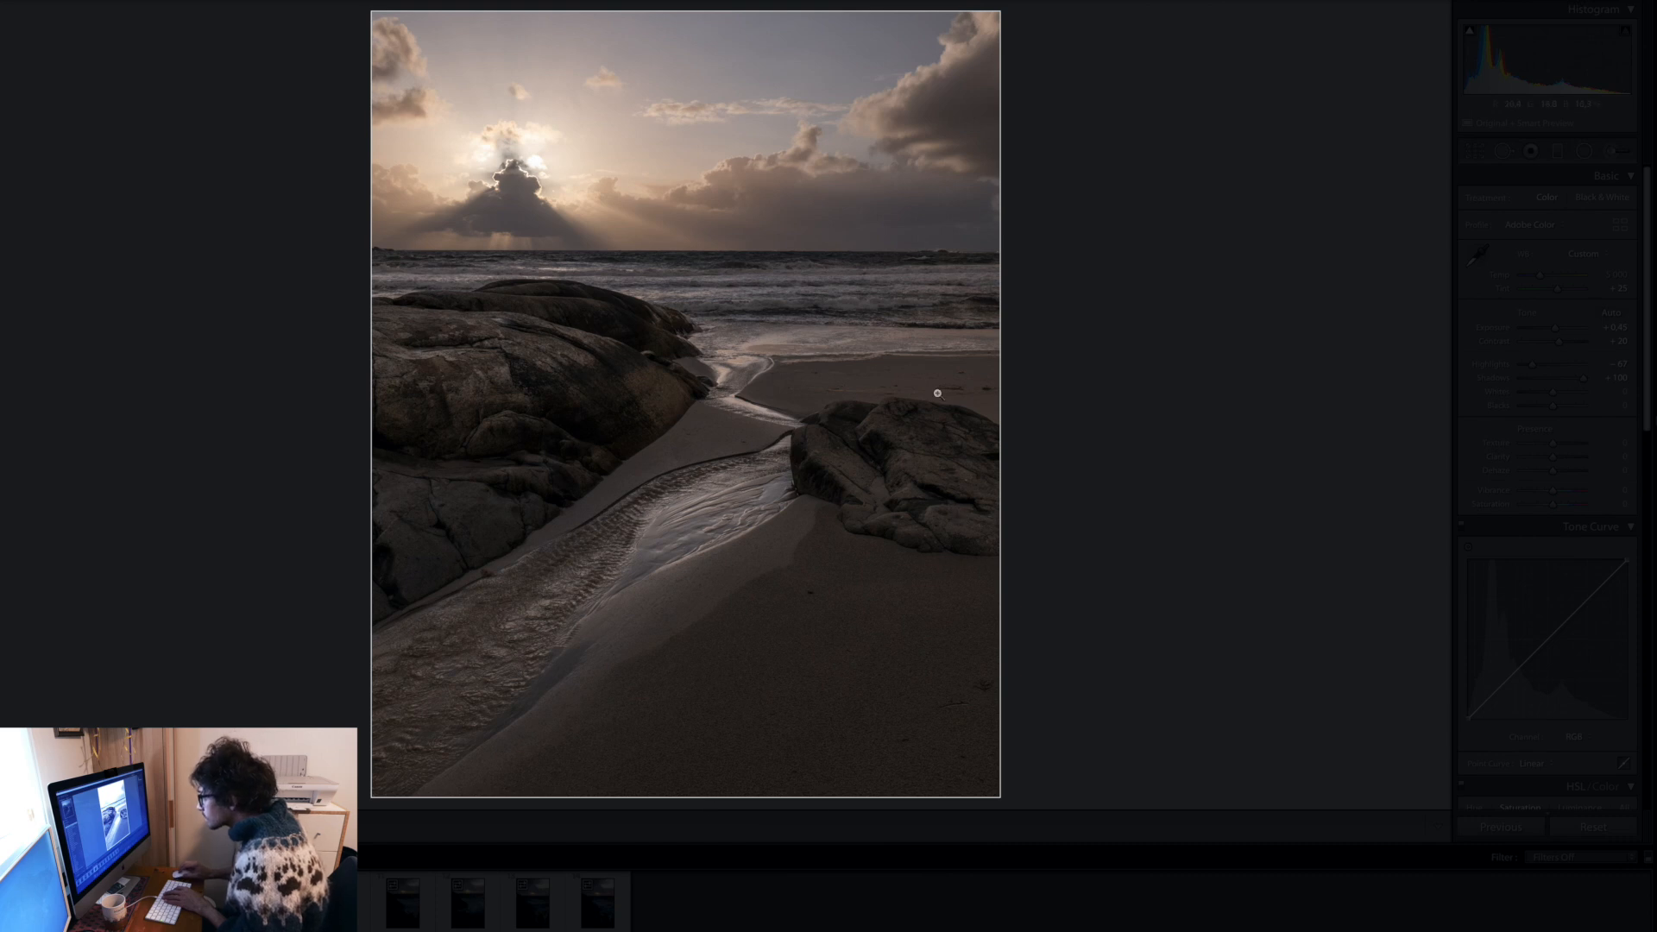
# - Place a diagonal graduated filter over the lower-right sand, fading toward the stream, and raise its exposure slightly
pyautogui.click(1556, 152)
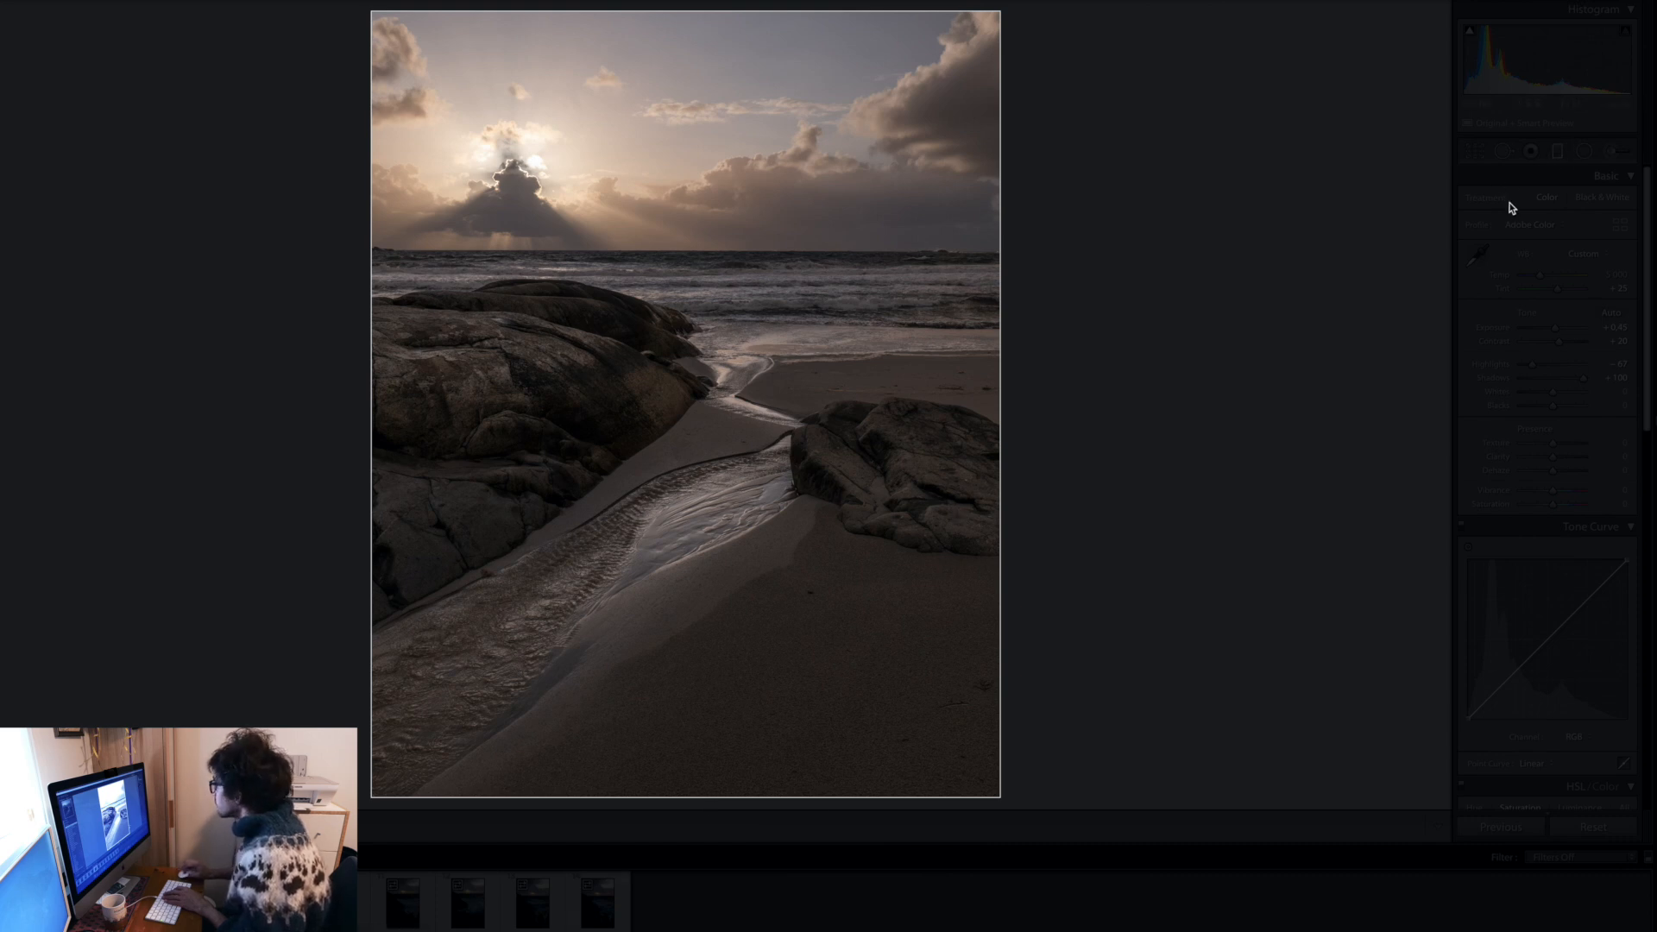
pyautogui.moveTo(865, 667); pyautogui.dragTo(556, 511)
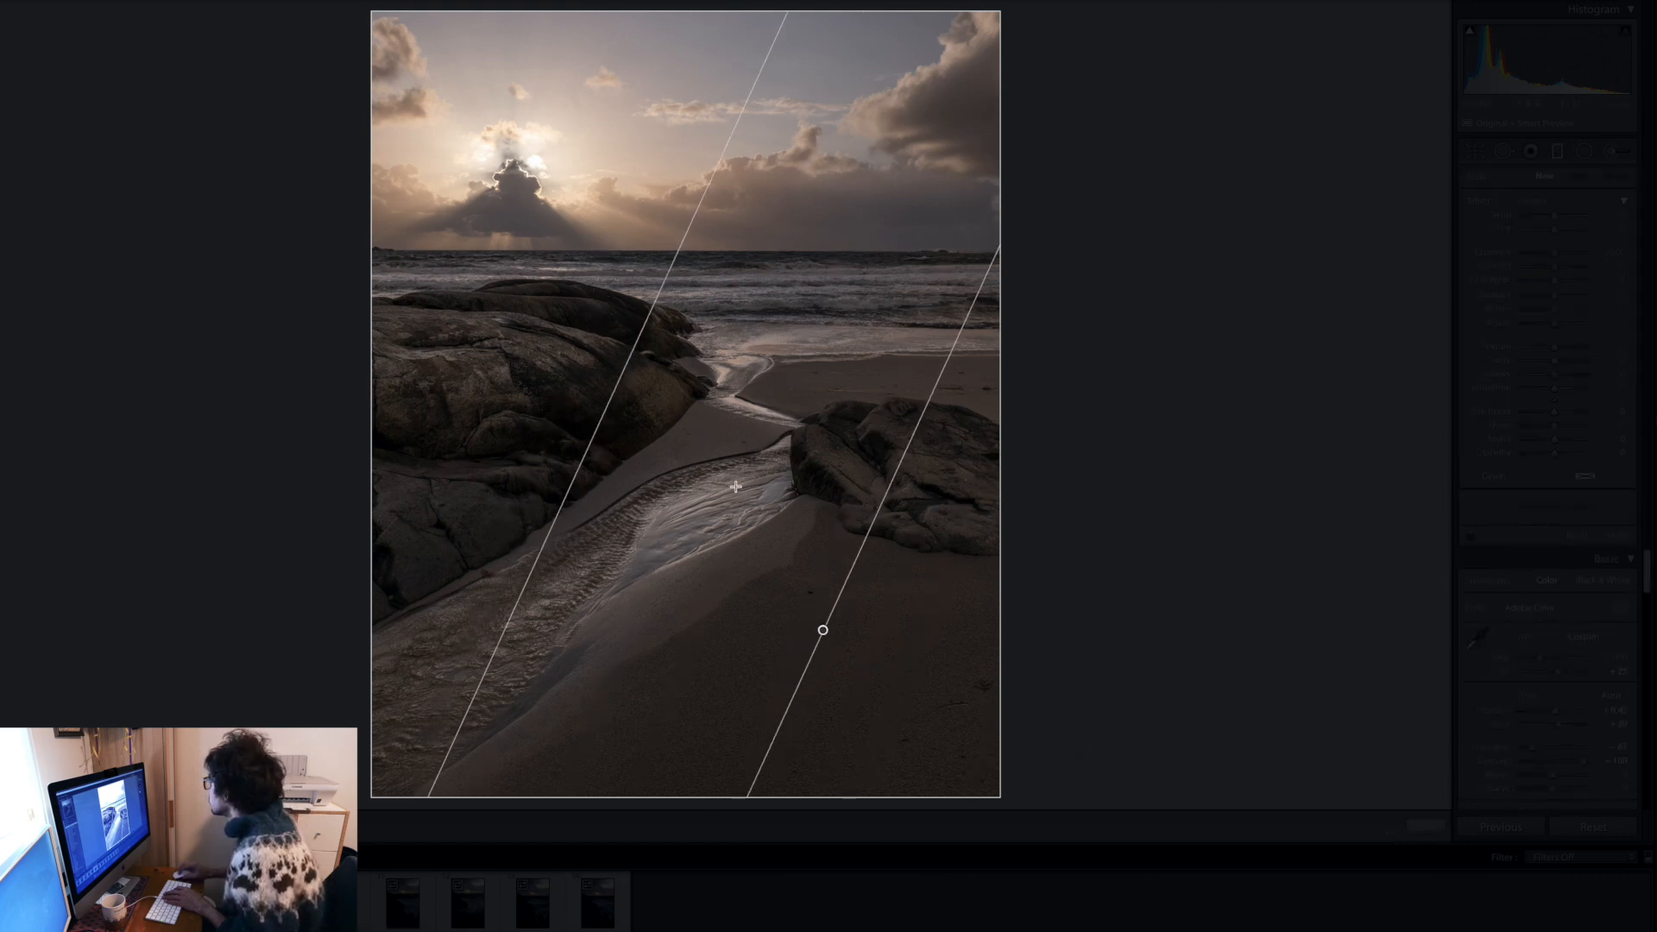
pyautogui.moveTo(1558, 252); pyautogui.dragTo(1563, 252)
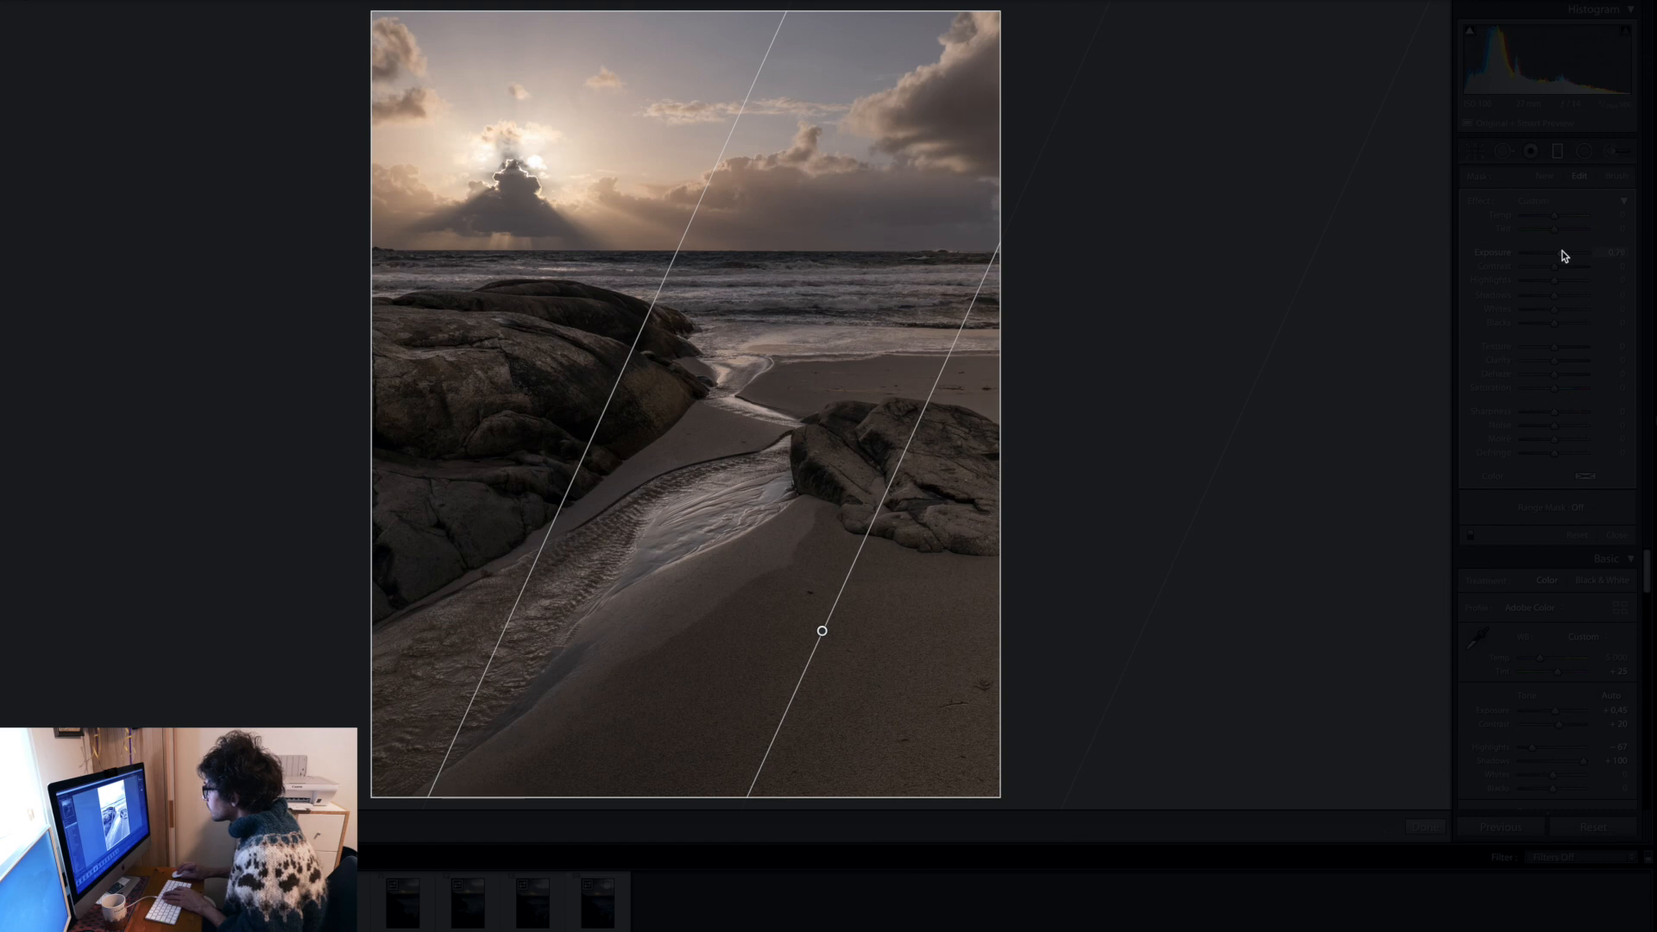
pyautogui.click(1424, 824)
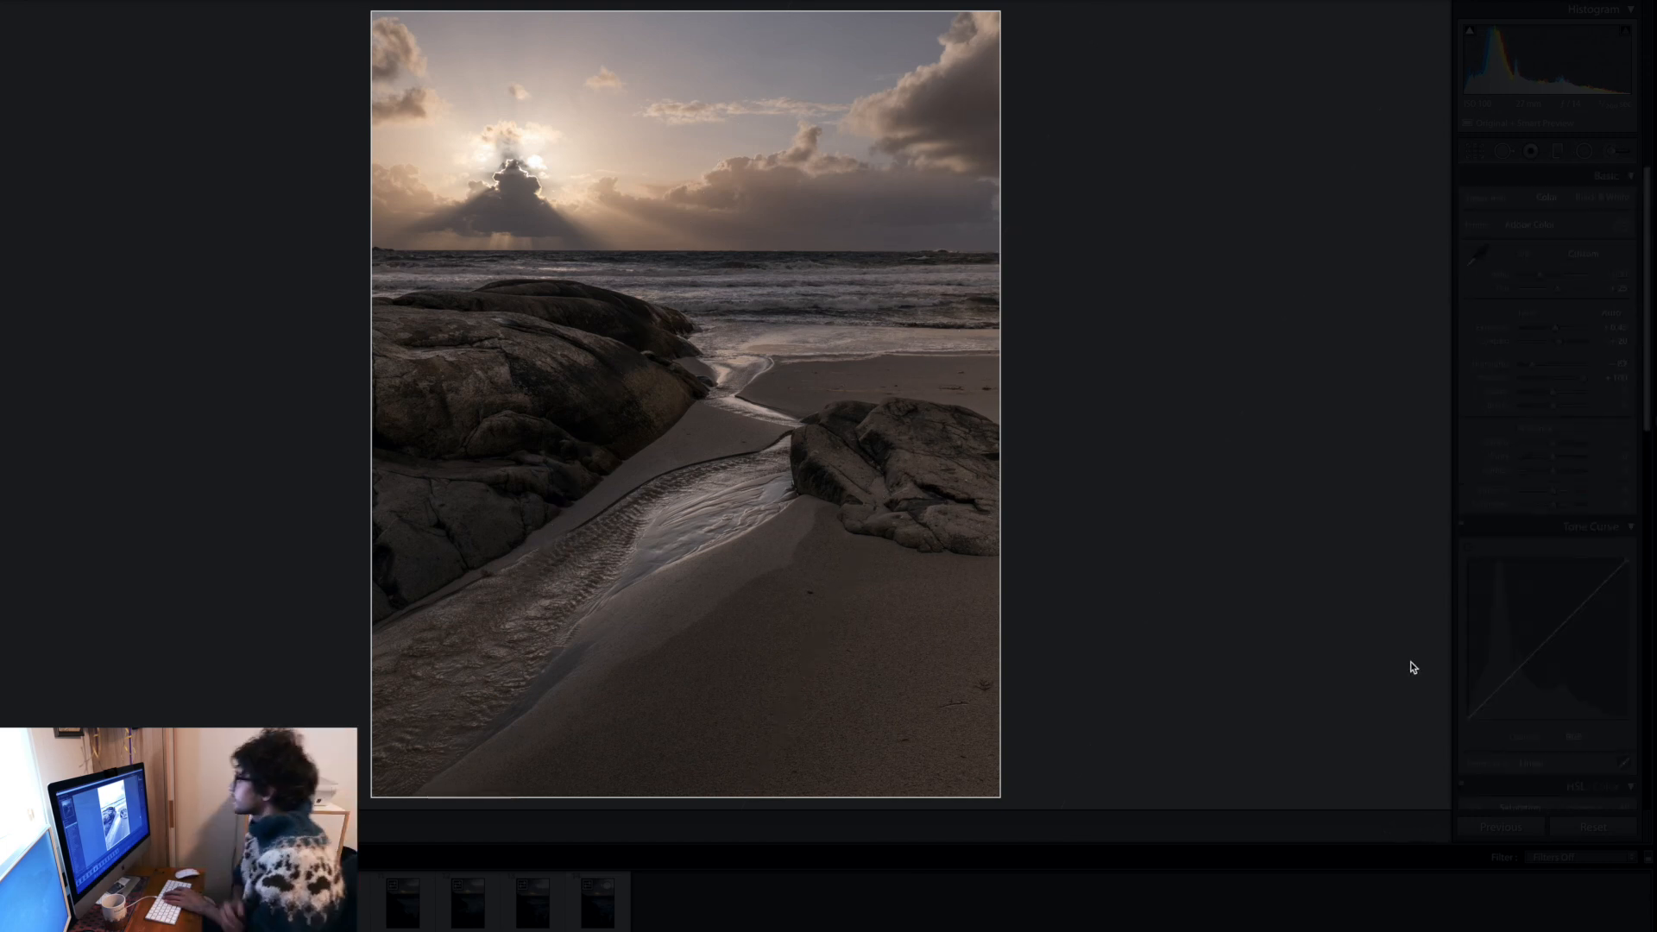
# - Increase the whole photo's vibrance moderately and fine-tune its saturation
pyautogui.moveTo(1553, 489); pyautogui.dragTo(1586, 494)
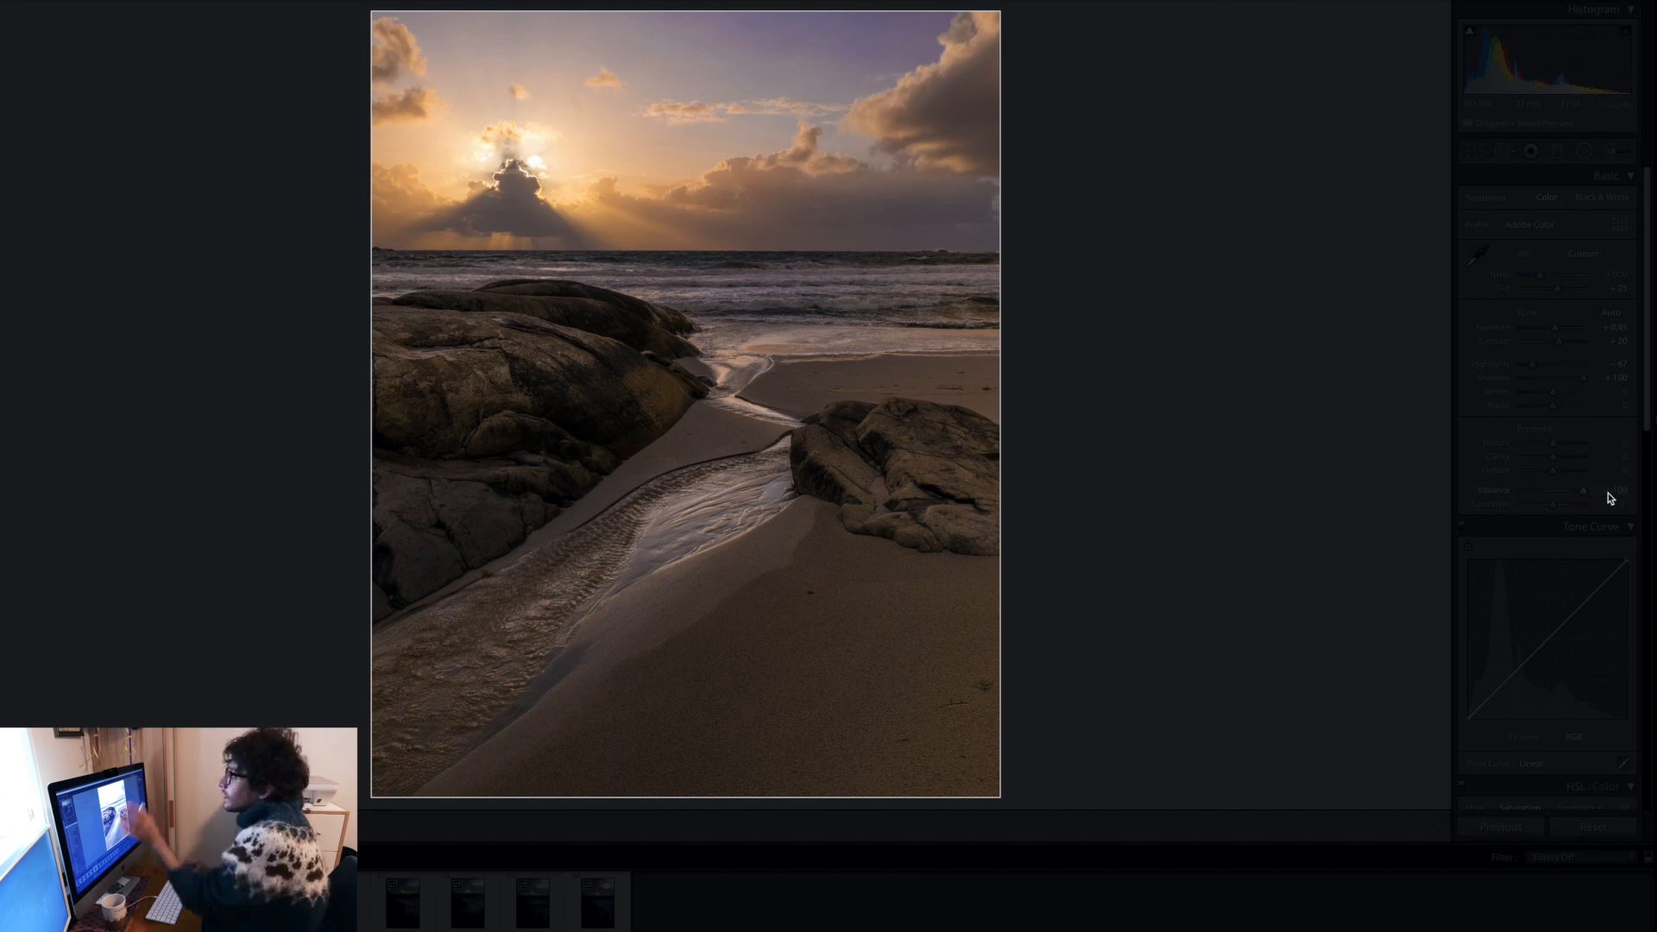
pyautogui.moveTo(1610, 498); pyautogui.dragTo(1568, 497)
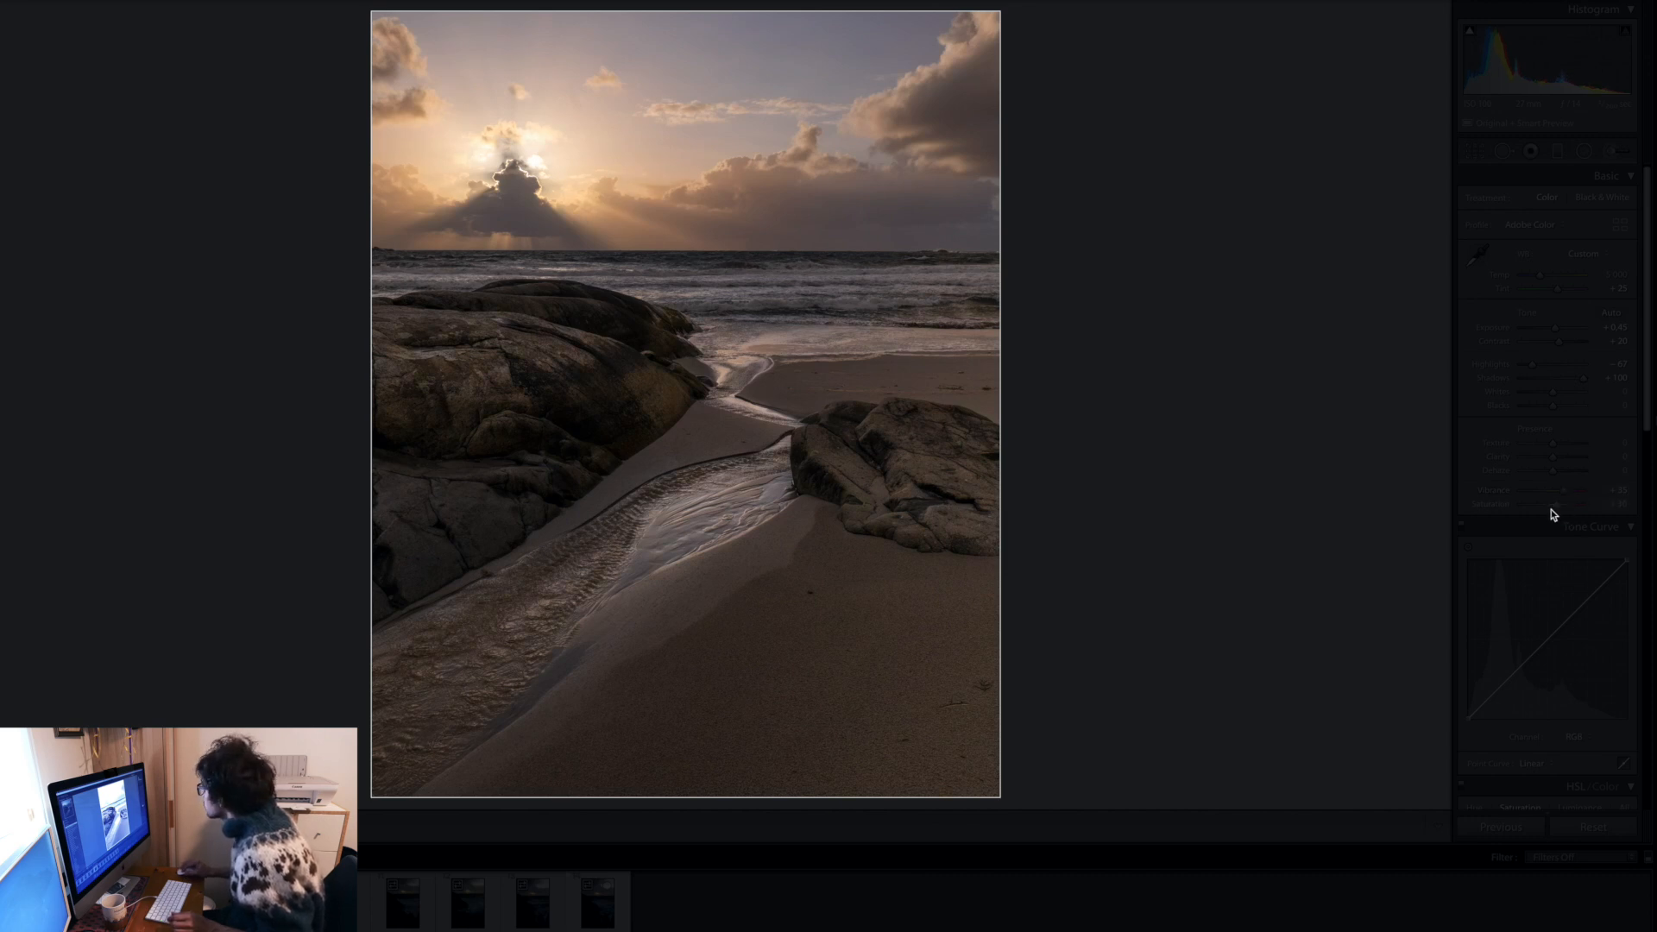
pyautogui.moveTo(1543, 515); pyautogui.dragTo(1553, 515)
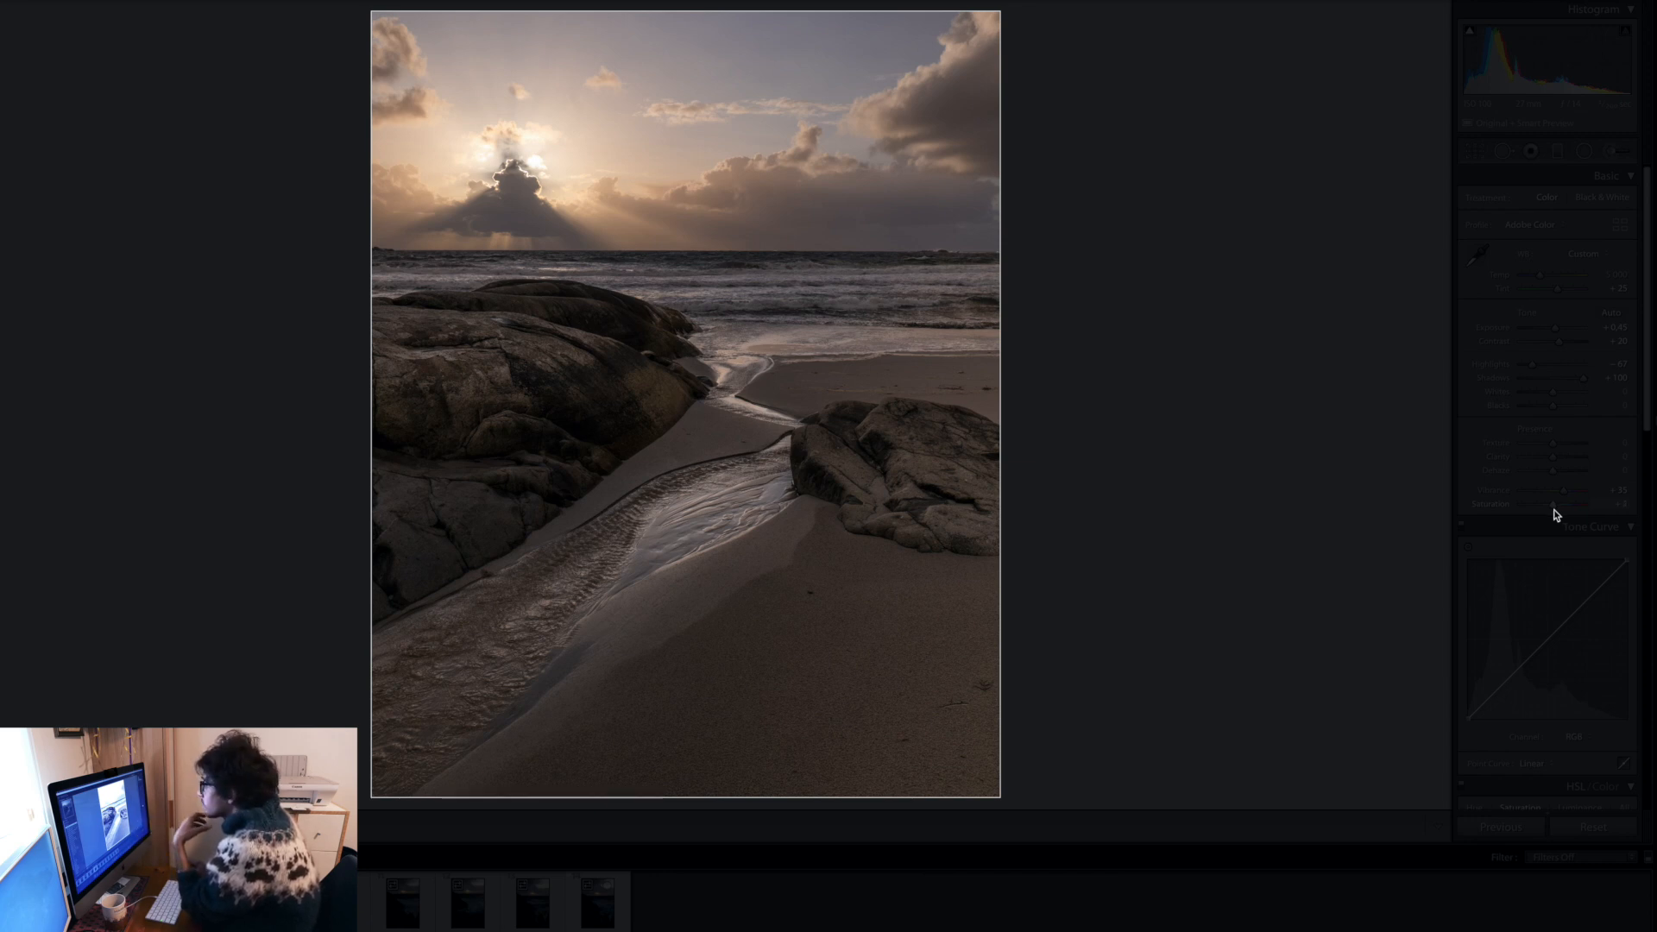
# - Raise the saturation of the photo's yellows strongly and its oranges slightly in the HSL colour settings
pyautogui.scroll(-4, 1484, 436)
pyautogui.scroll(-3, 1562, 557)
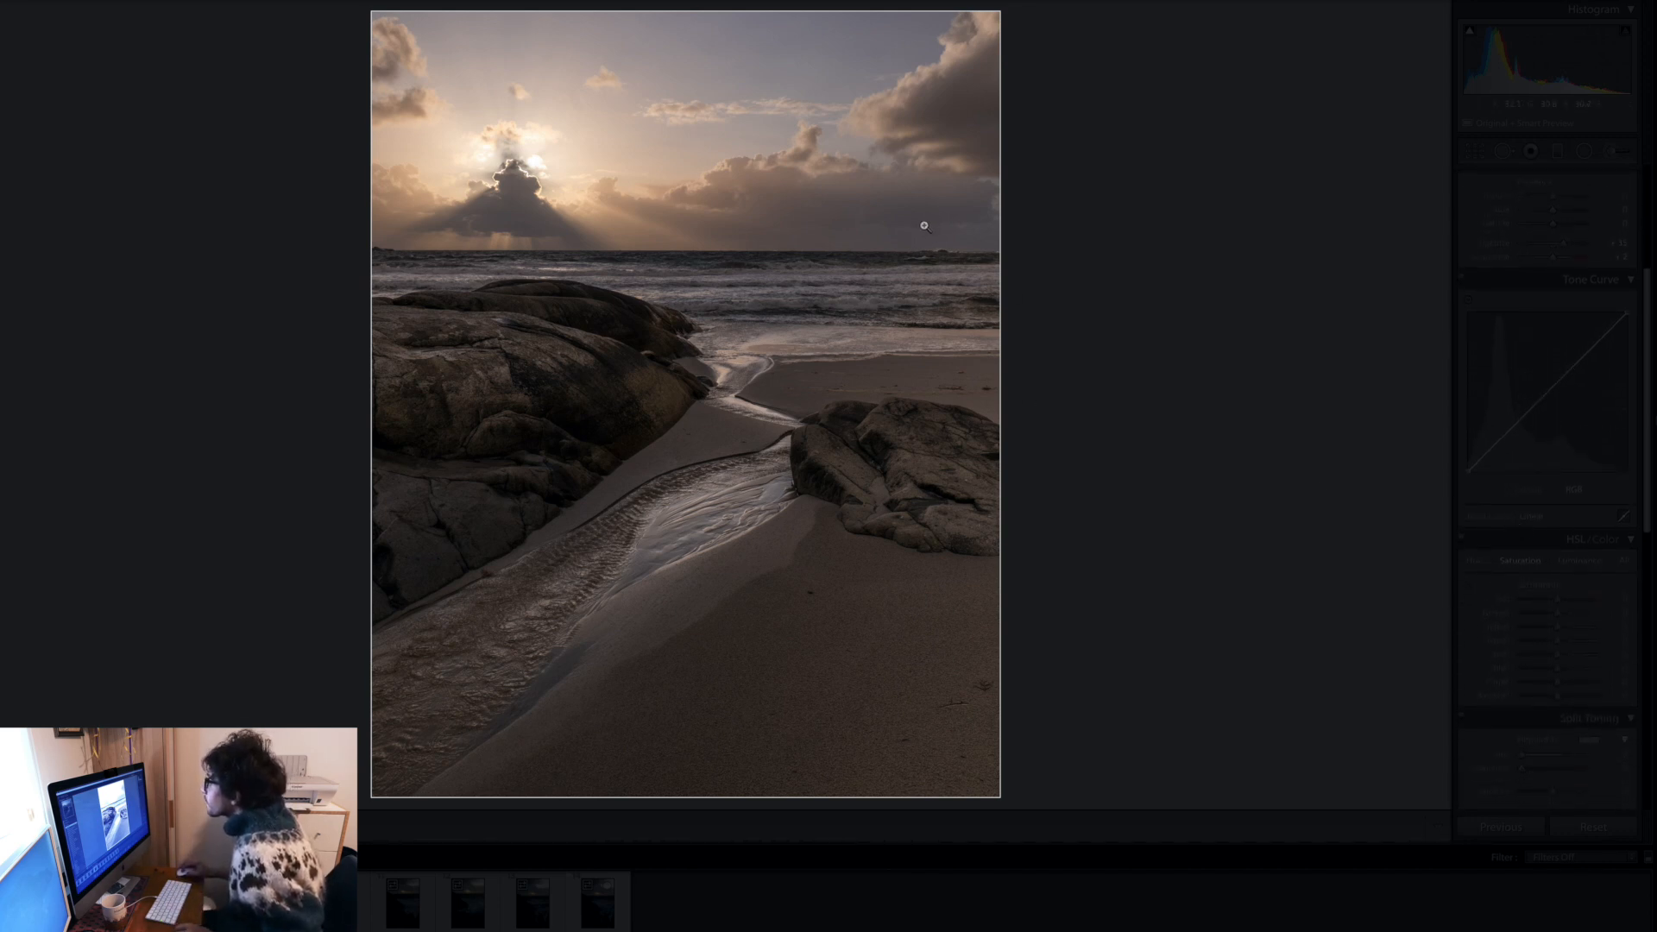
pyautogui.scroll(-1, 1558, 583)
pyautogui.moveTo(1558, 583)
pyautogui.mouseDown()
pyautogui.moveTo(1601, 587)
pyautogui.moveTo(1510, 585)
pyautogui.moveTo(1621, 592)
pyautogui.moveTo(1584, 592)
pyautogui.moveTo(1581, 569)
pyautogui.mouseUp()
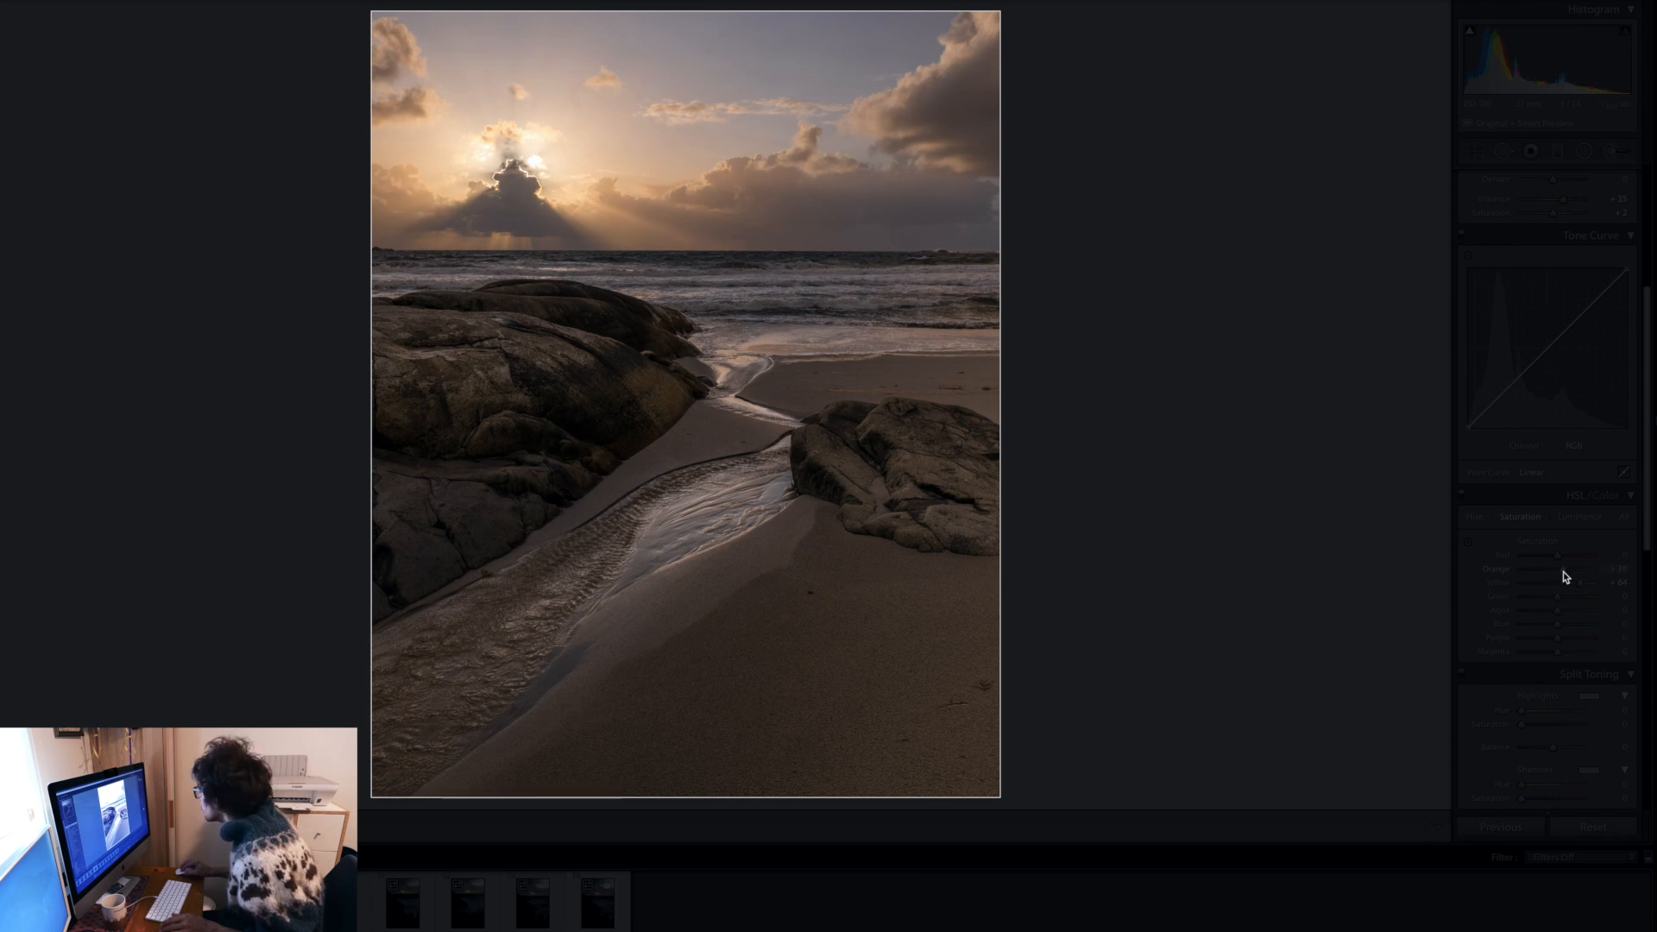
pyautogui.click(1562, 572)
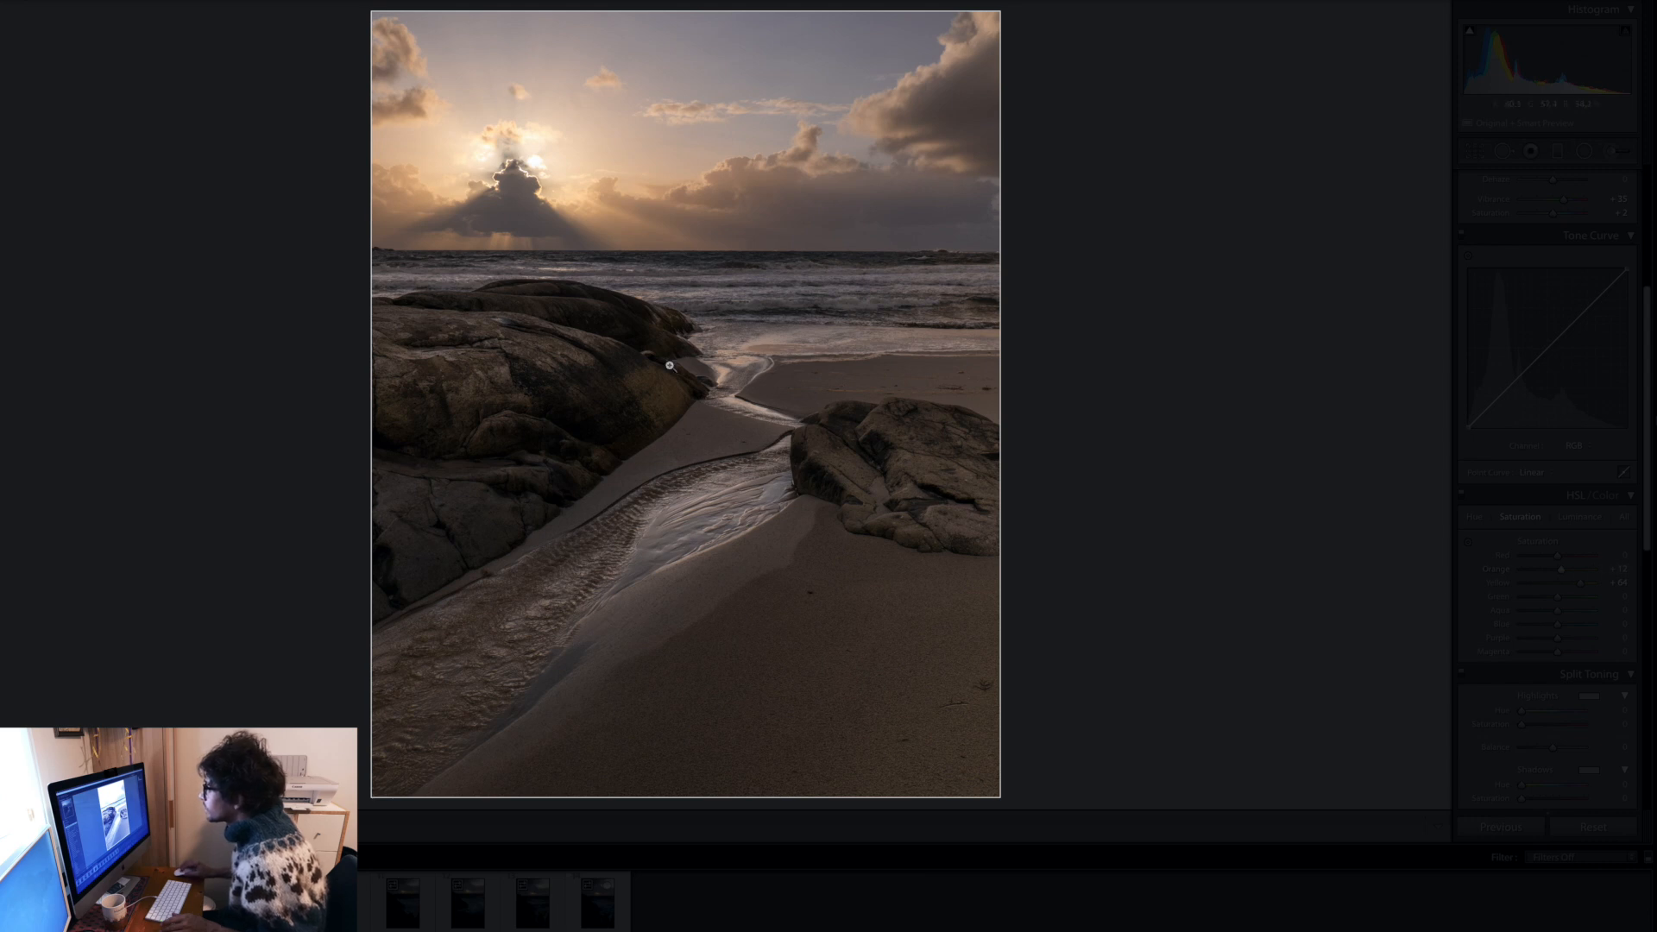
# - Brush a new adjustment over the whole foreground with the mask overlay shown, erase it from the sky, and fine-tune its saturation
pyautogui.click(1612, 154)
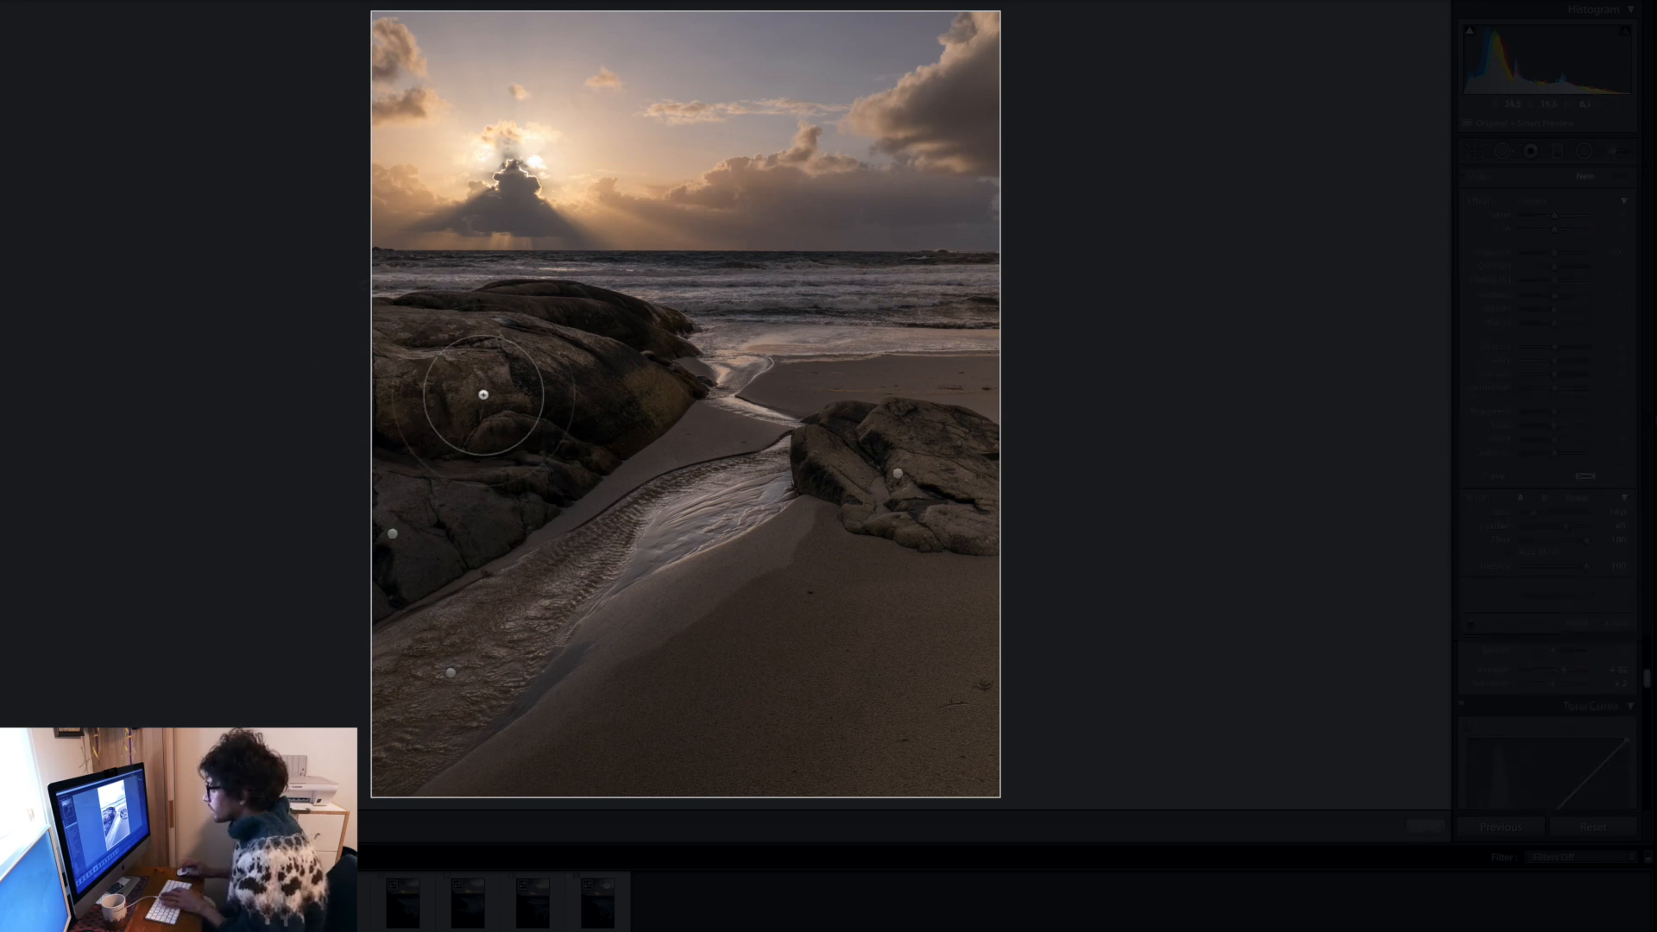
pyautogui.press('o')
pyautogui.moveTo(381, 365)
pyautogui.mouseDown()
pyautogui.moveTo(495, 565)
pyautogui.moveTo(1335, 764)
pyautogui.moveTo(874, 890)
pyautogui.moveTo(1018, 773)
pyautogui.mouseUp()
pyautogui.press('alt')
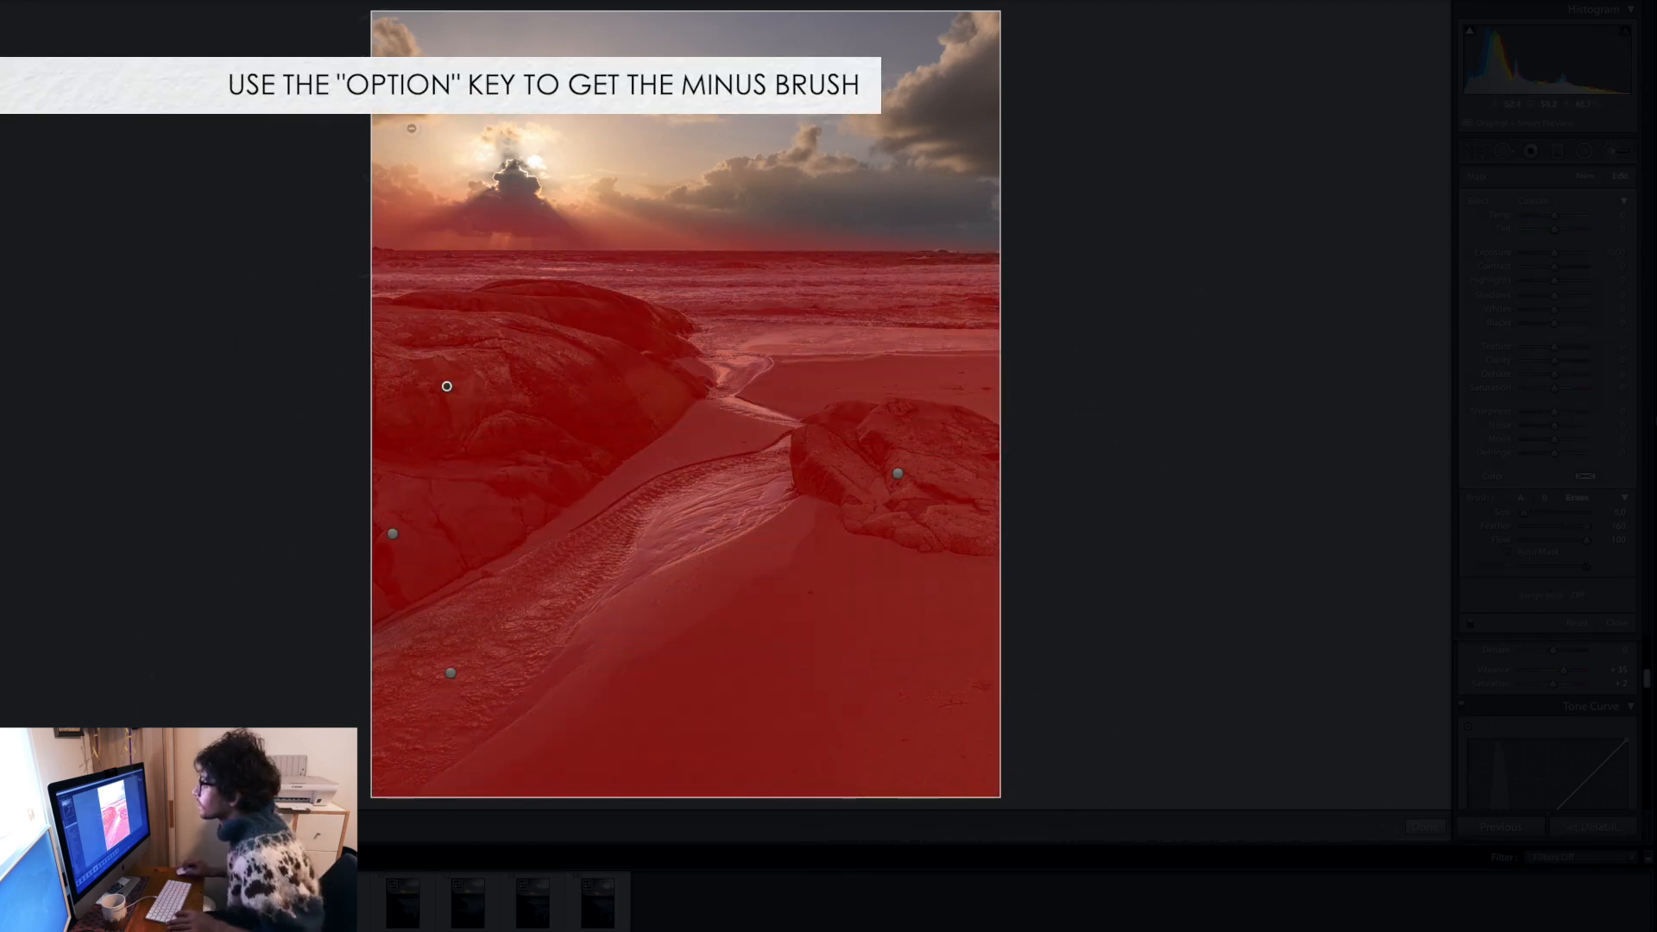
pyautogui.moveTo(402, 187)
pyautogui.mouseDown()
pyautogui.moveTo(561, 207)
pyautogui.moveTo(526, 221)
pyautogui.moveTo(322, 207)
pyautogui.moveTo(1002, 185)
pyautogui.moveTo(759, 214)
pyautogui.moveTo(306, 210)
pyautogui.moveTo(709, 225)
pyautogui.moveTo(952, 205)
pyautogui.moveTo(409, 212)
pyautogui.moveTo(1009, 259)
pyautogui.mouseUp()
pyautogui.press('o')
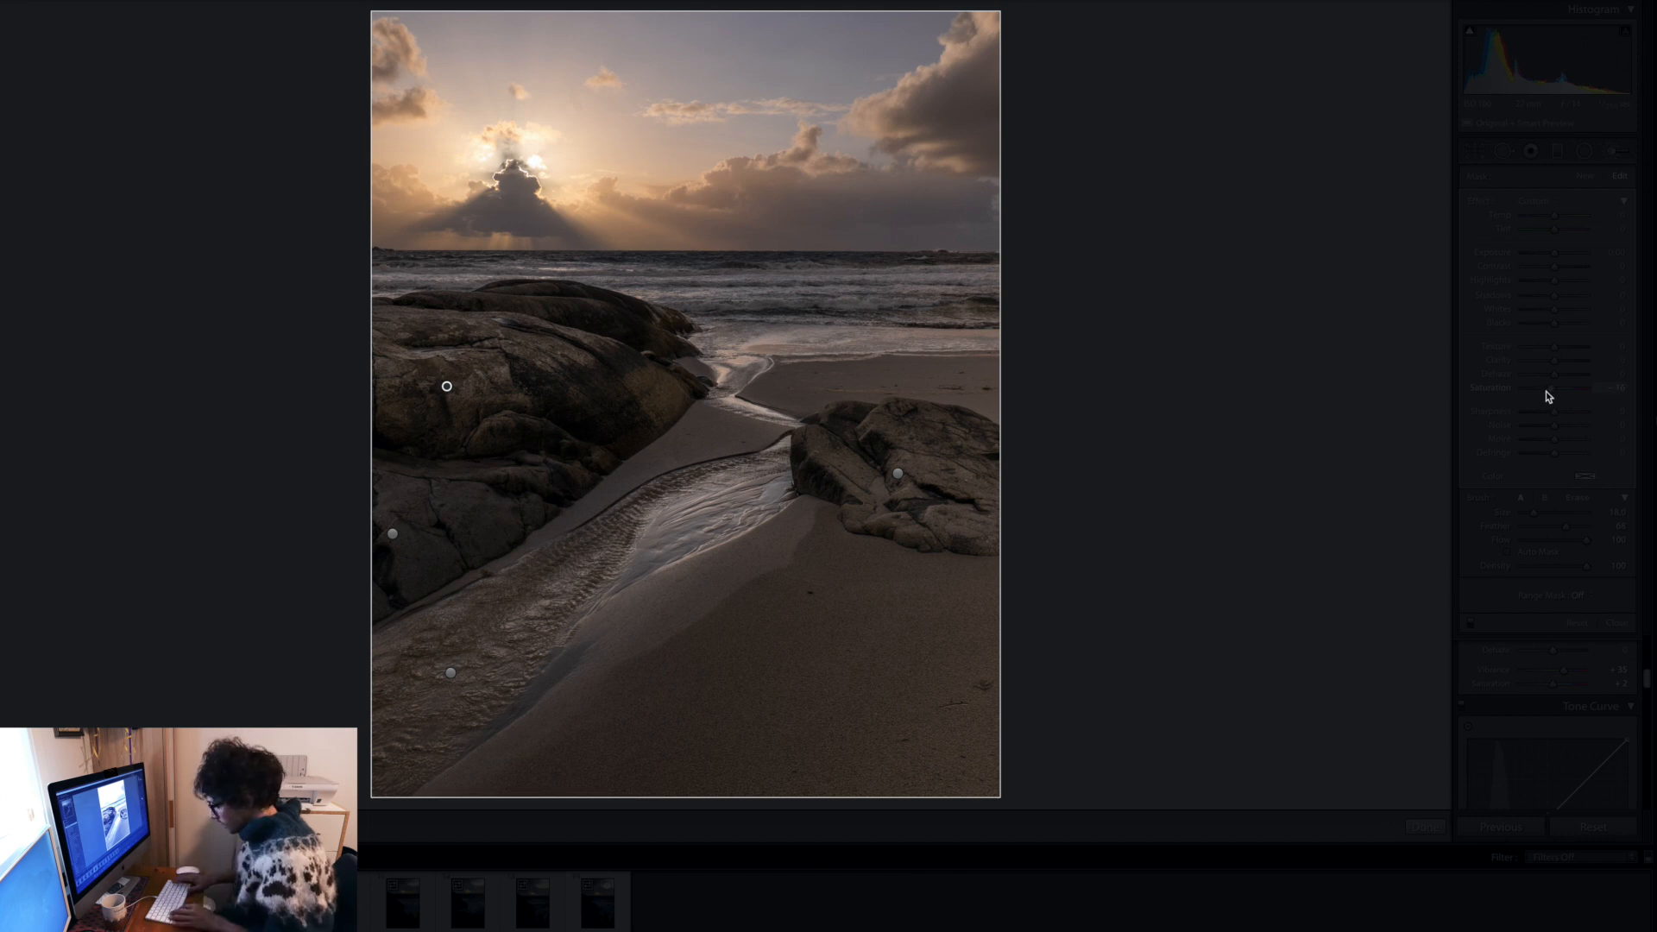
# - Temporarily delete the foreground adjustment to compare its effect, restore it, and finish the brush editing
pyautogui.press('Delete')
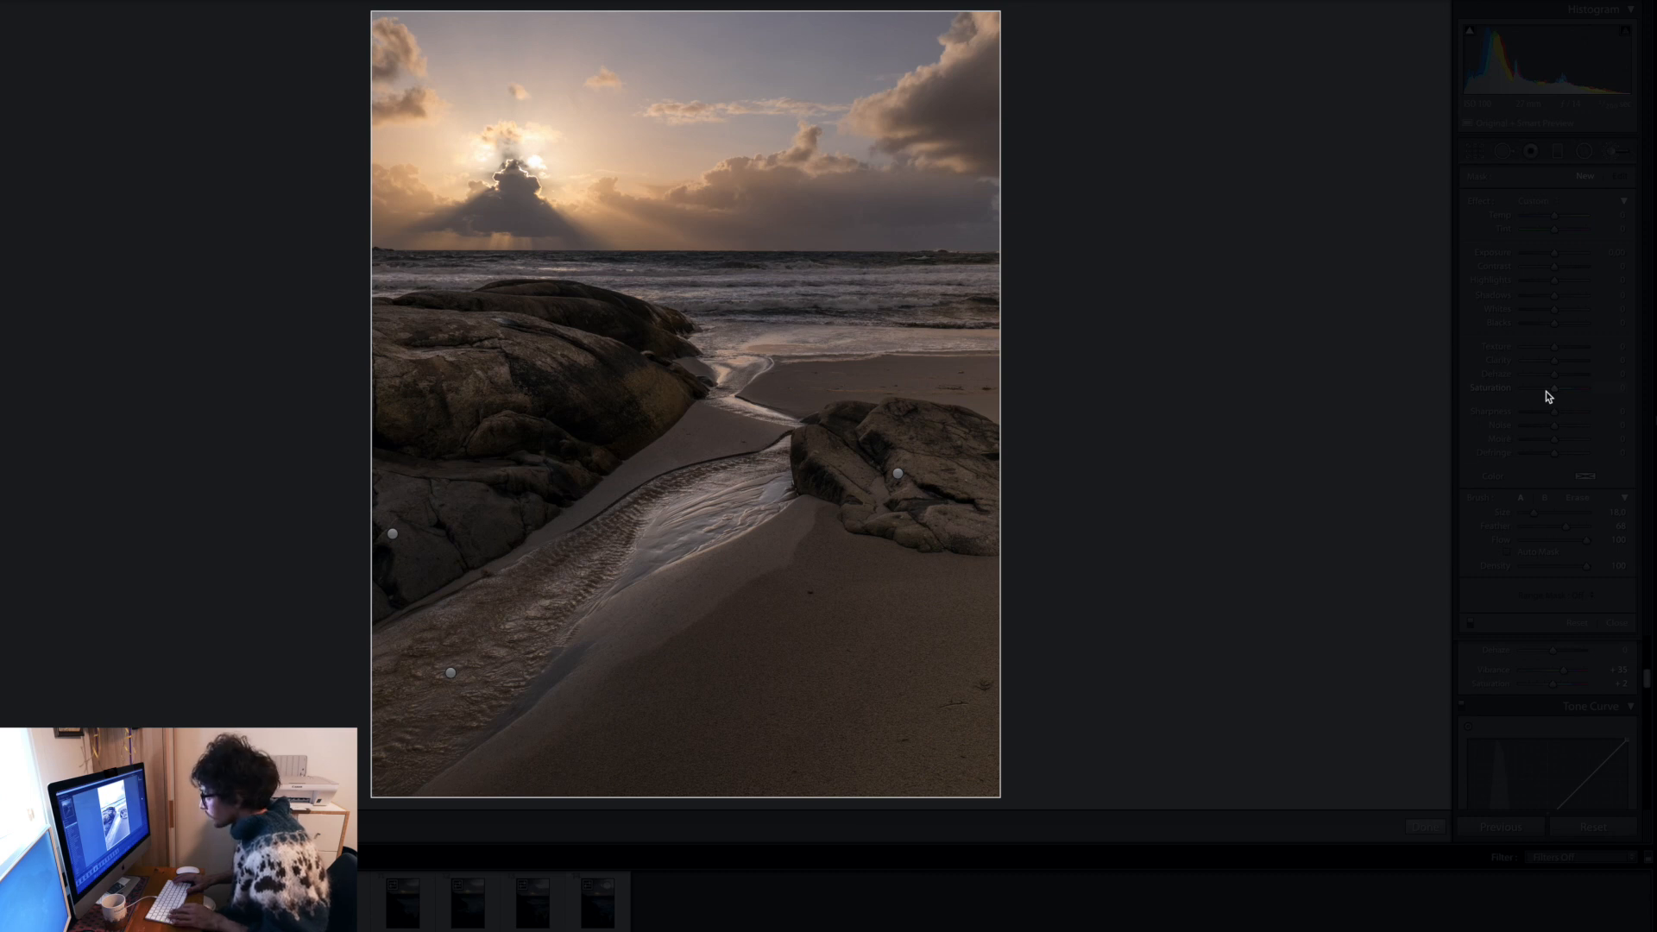
pyautogui.press('cmd+z')
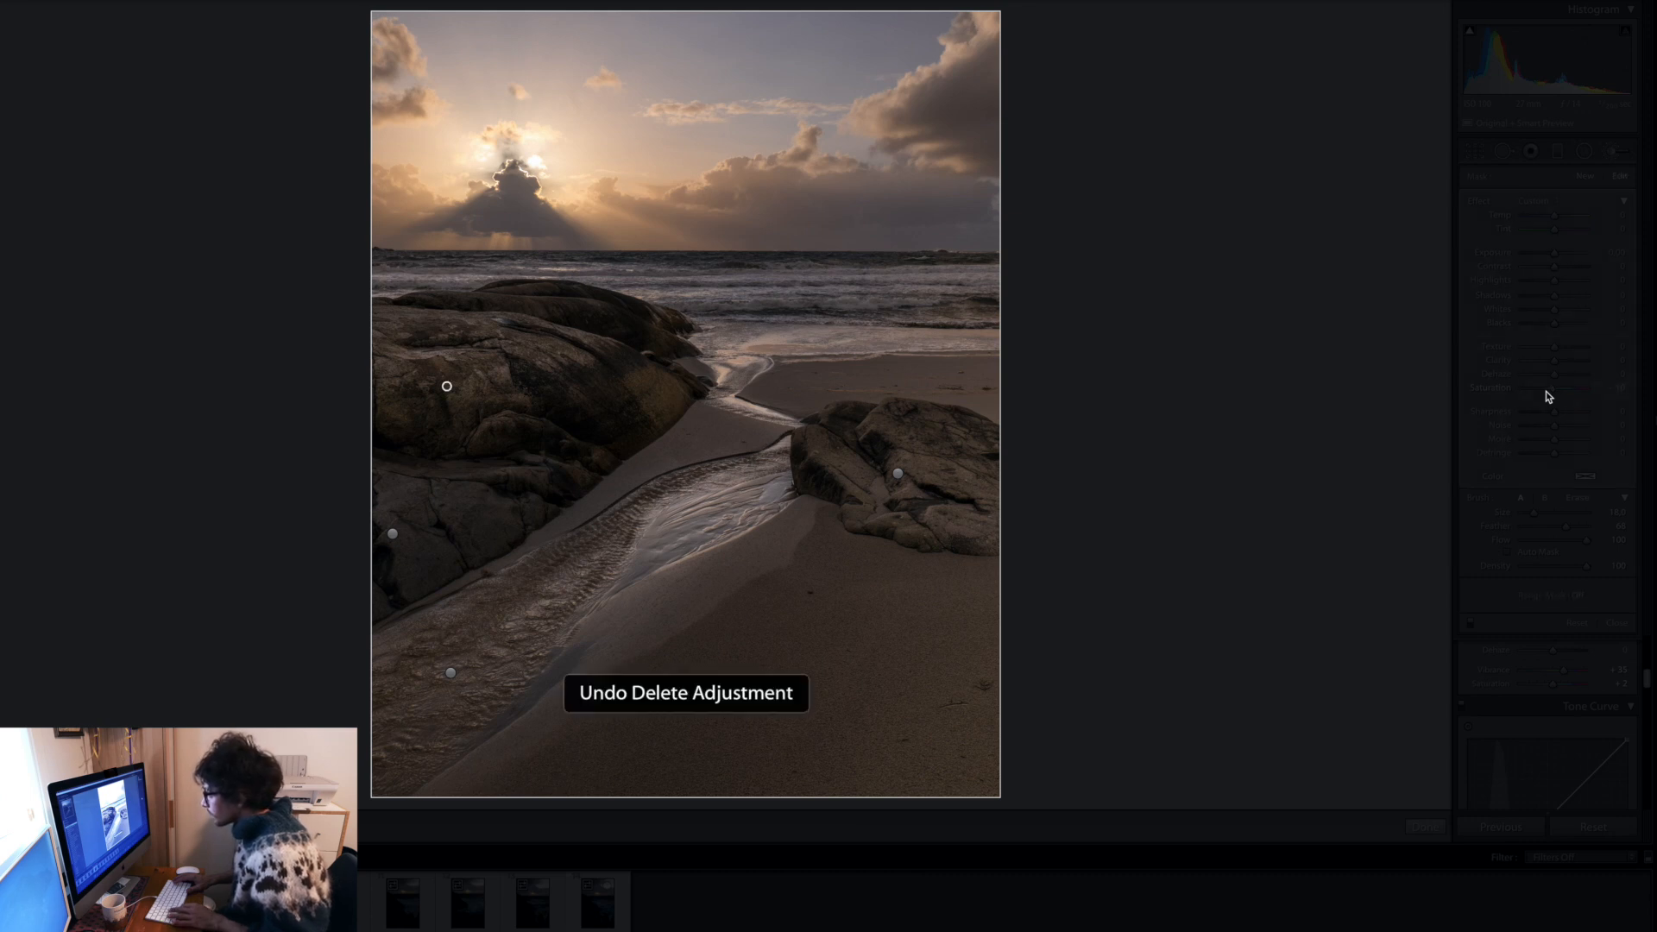
pyautogui.click(1436, 835)
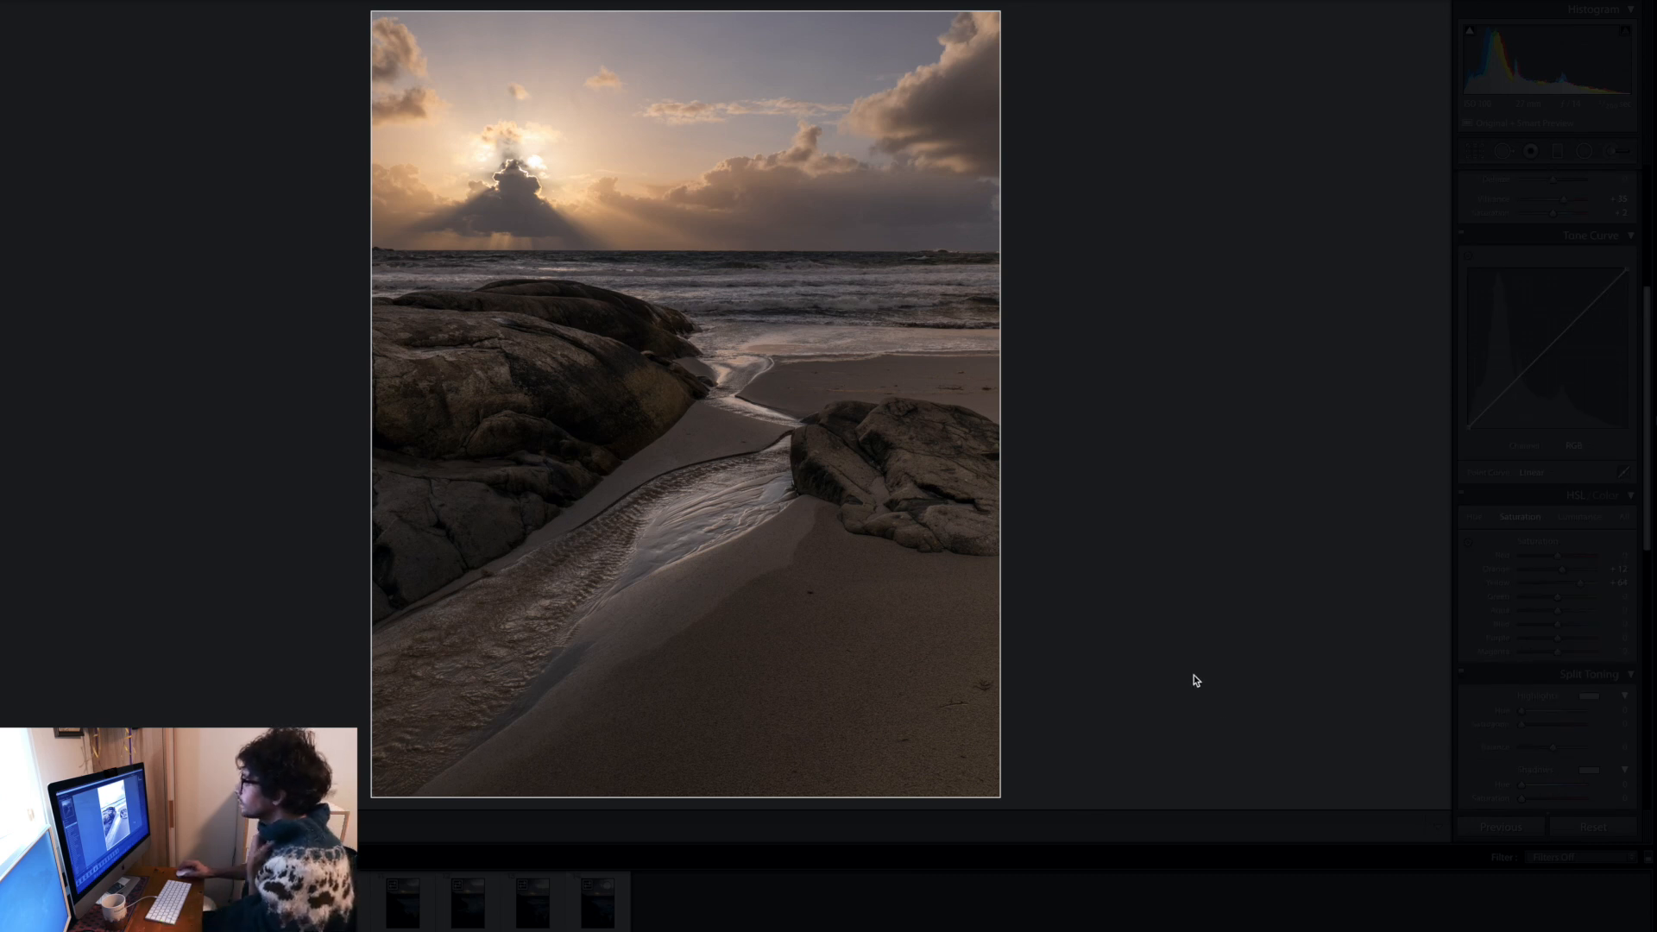
# - Split-tone the highlights with a golden-orange hue, previewing it at full saturation and settling on a low saturation
pyautogui.scroll(-3, 1533, 531)
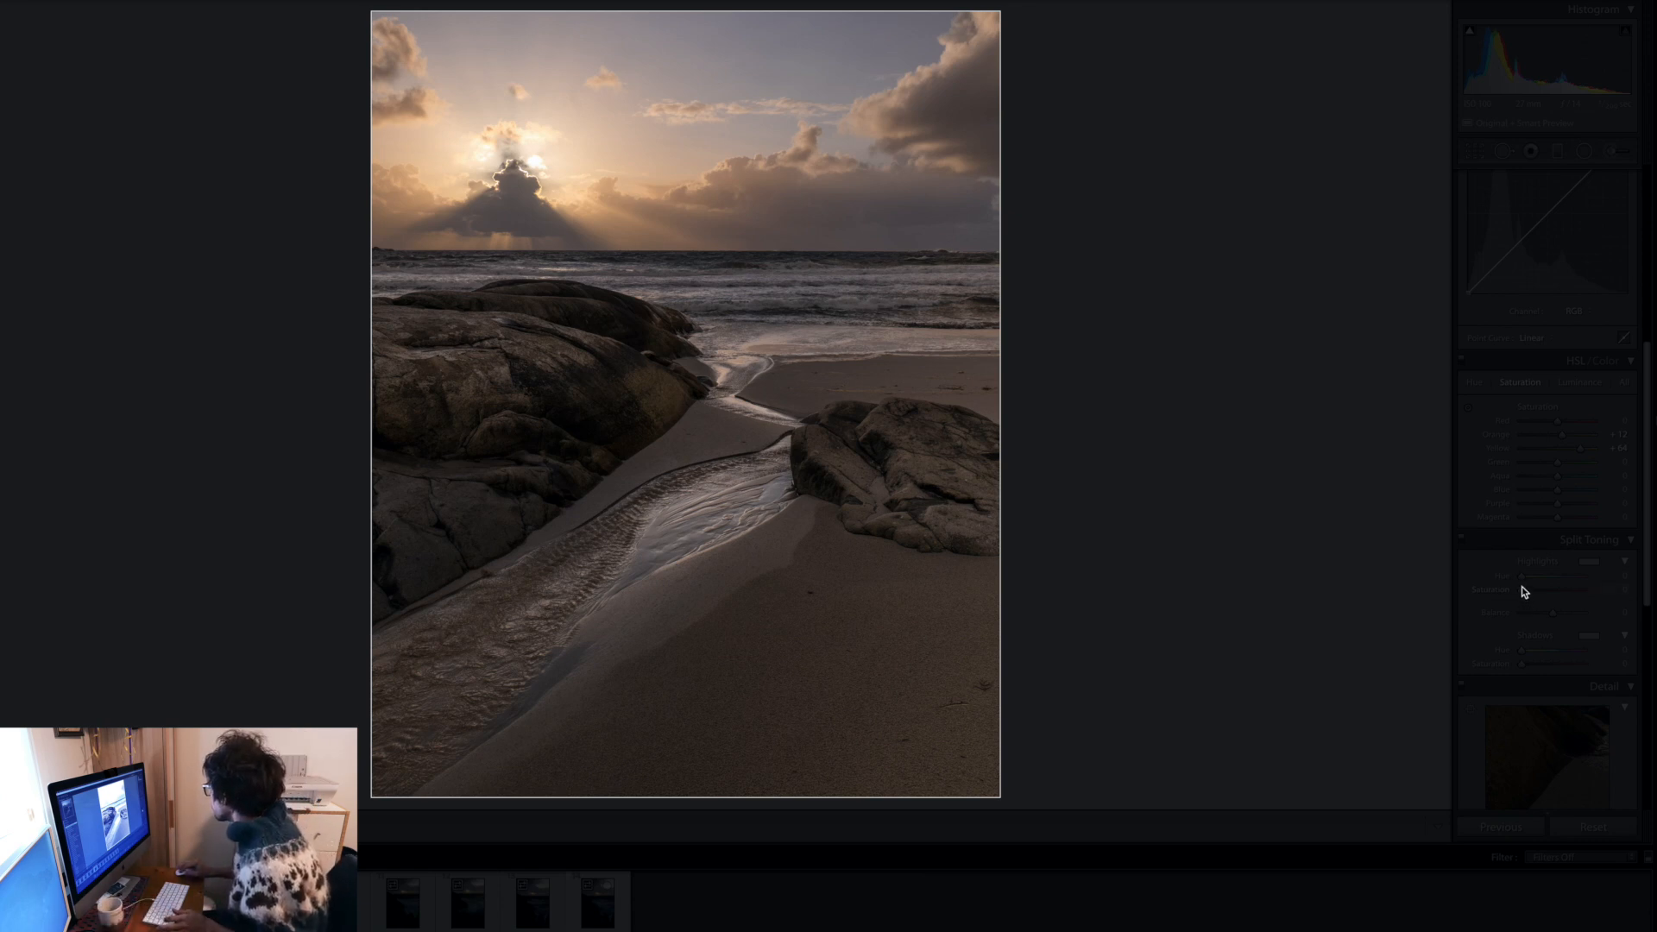
pyautogui.moveTo(1559, 593); pyautogui.dragTo(1591, 592)
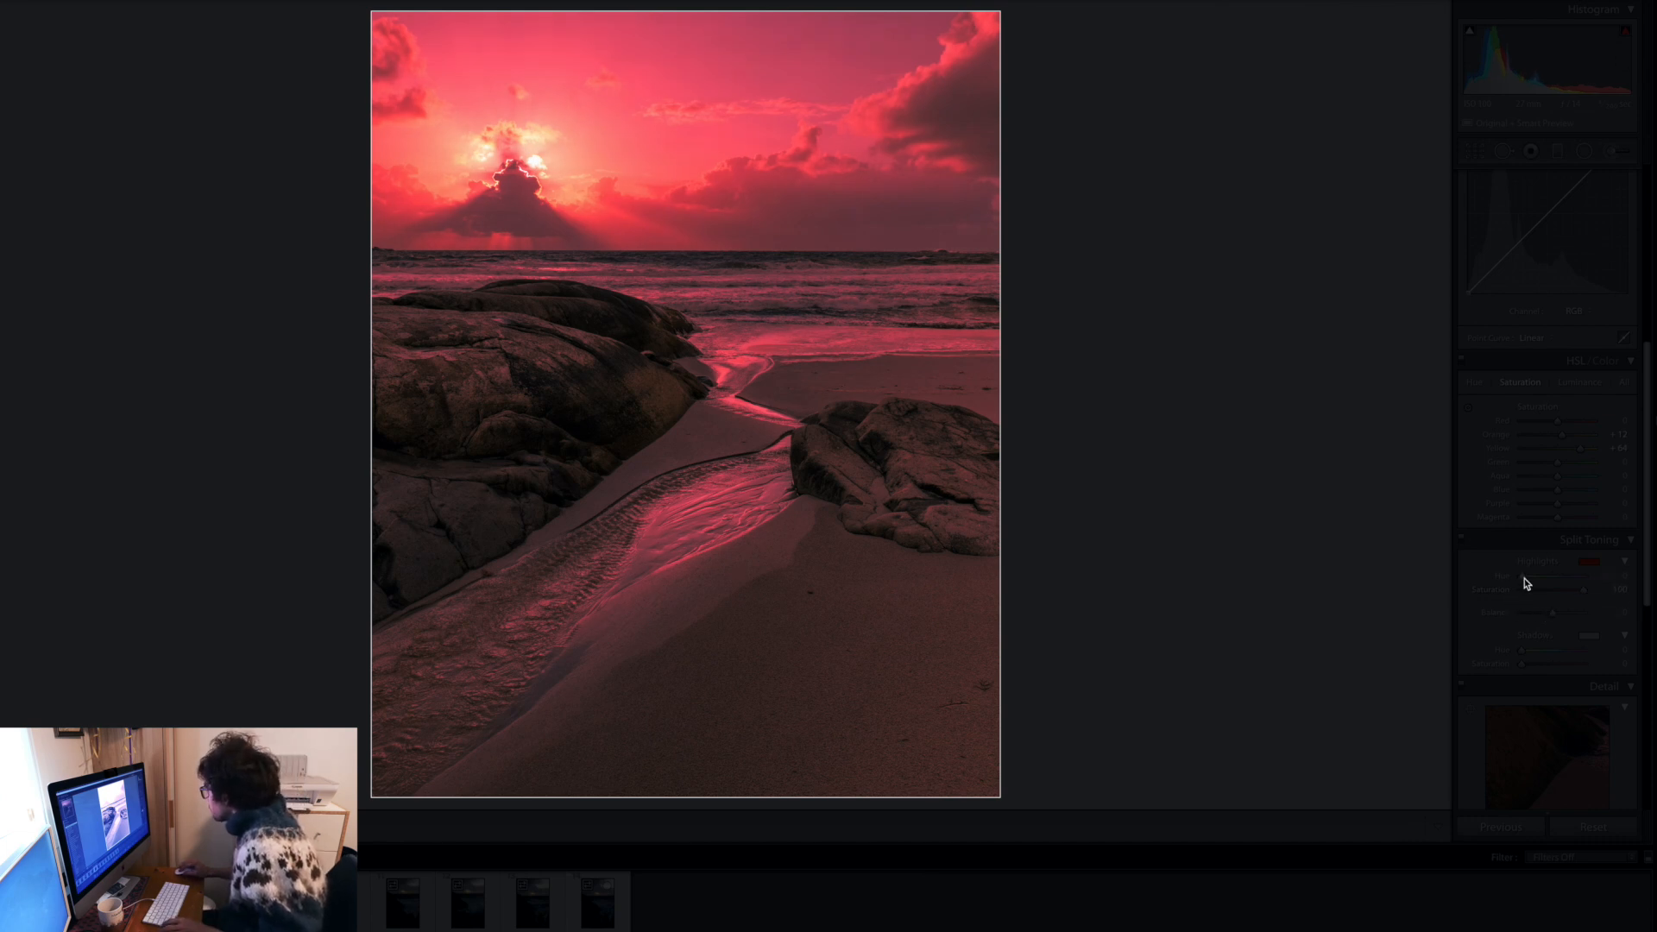
pyautogui.moveTo(1524, 578); pyautogui.dragTo(1526, 579)
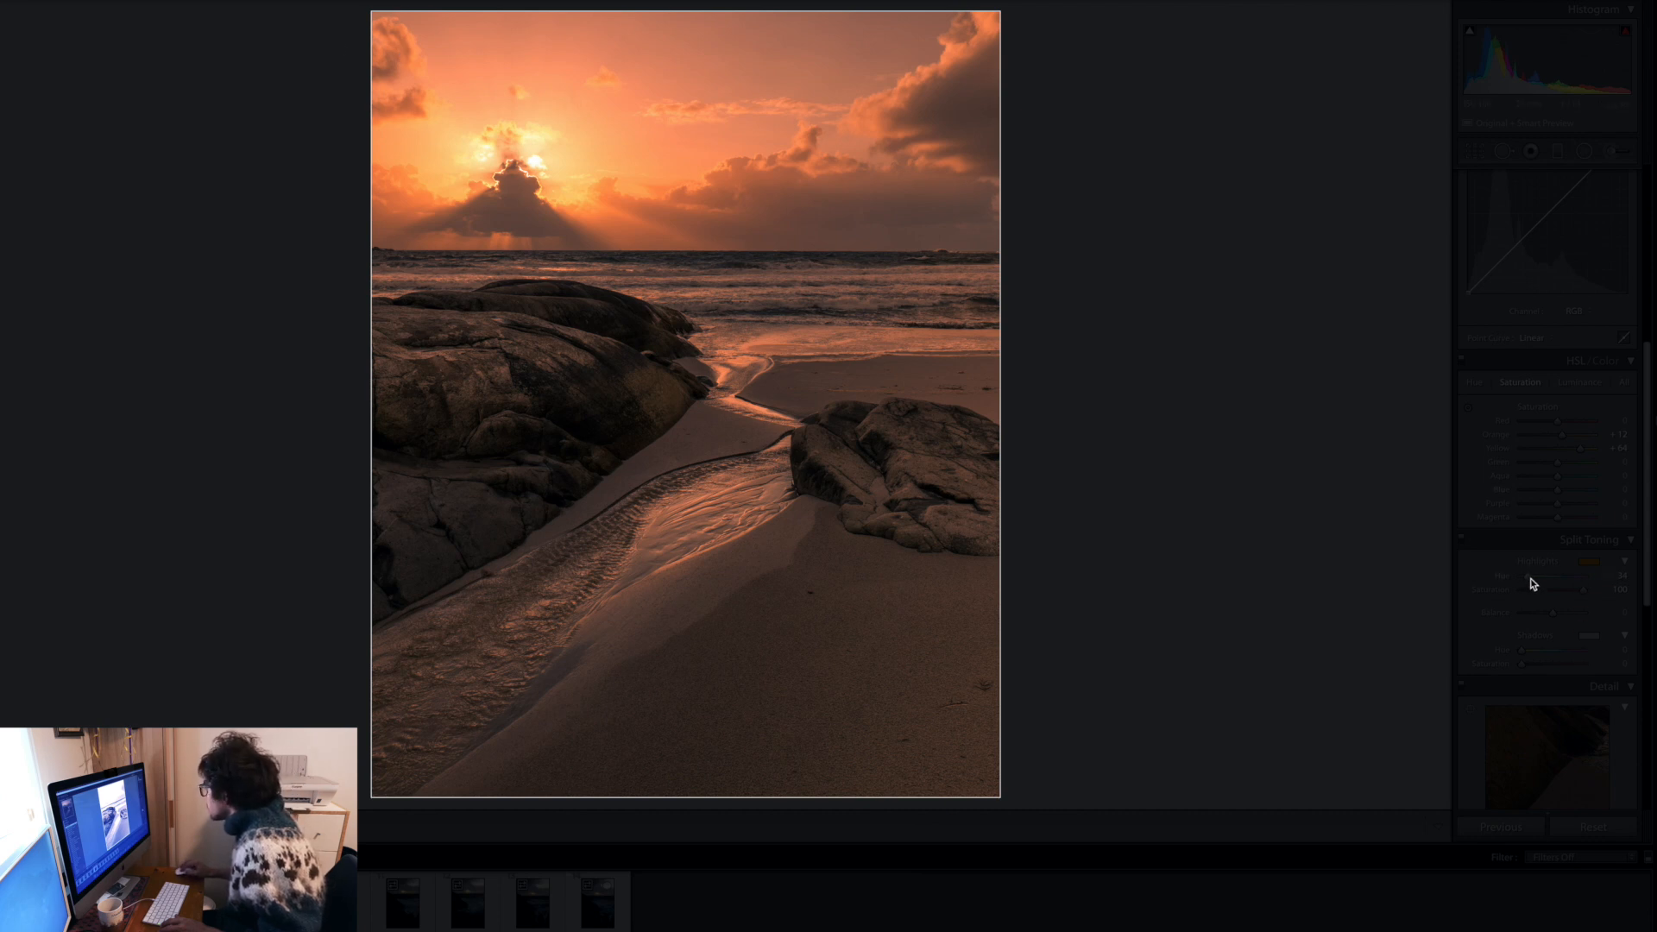
pyautogui.moveTo(1533, 583); pyautogui.dragTo(1537, 583)
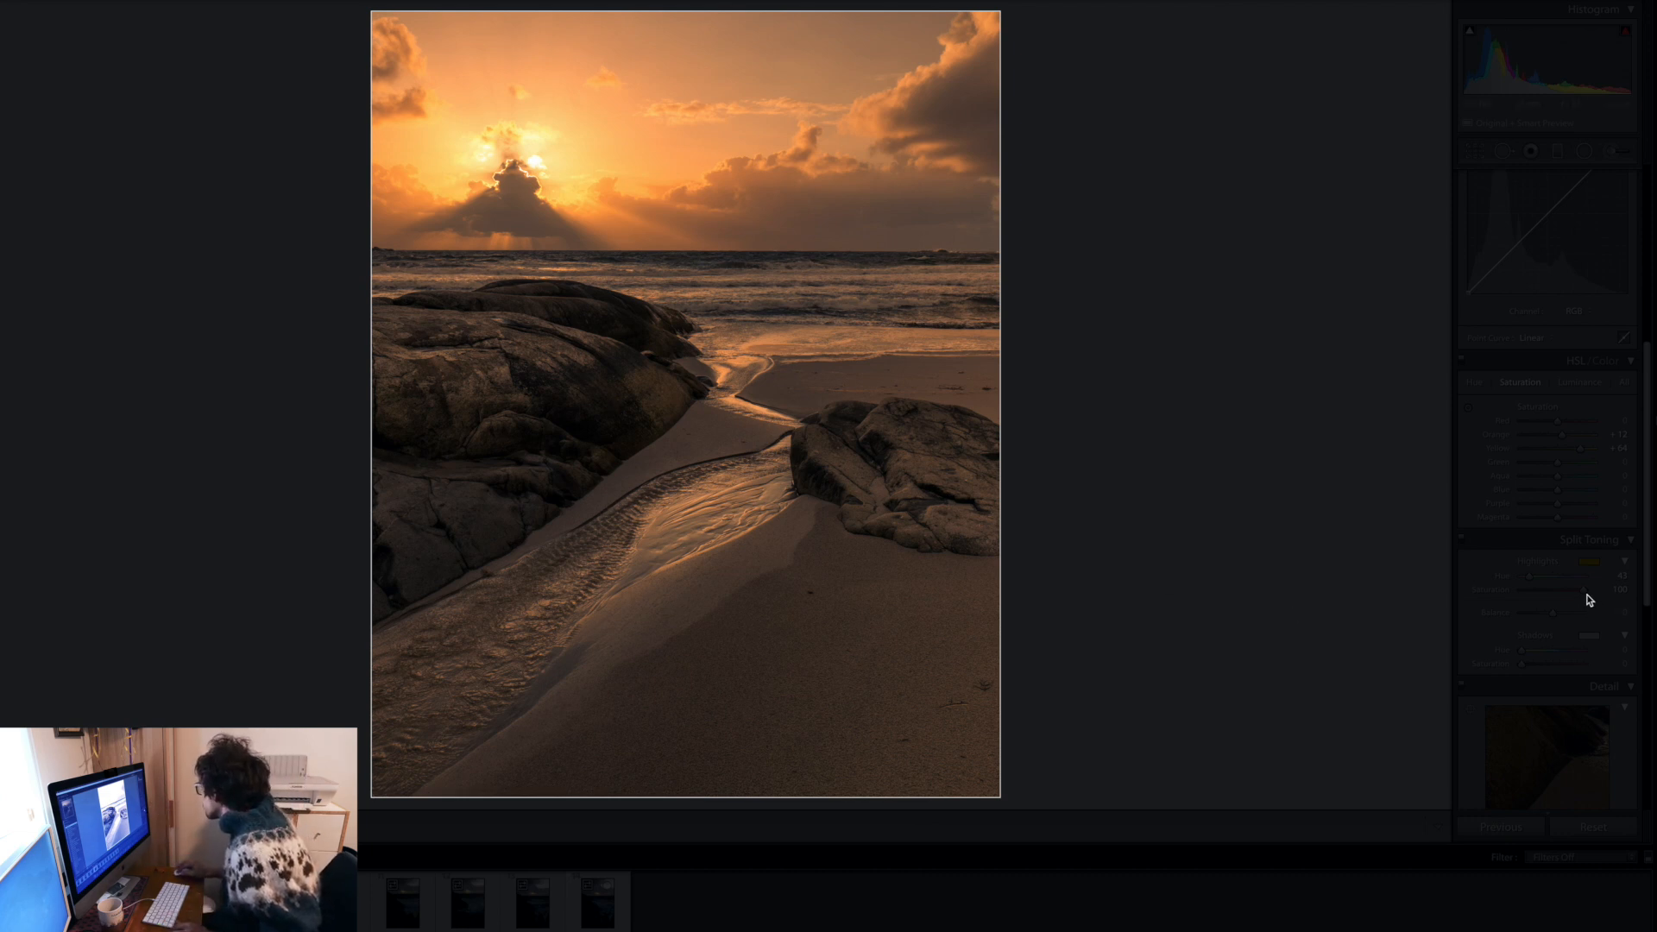
pyautogui.moveTo(1577, 594); pyautogui.dragTo(1528, 597)
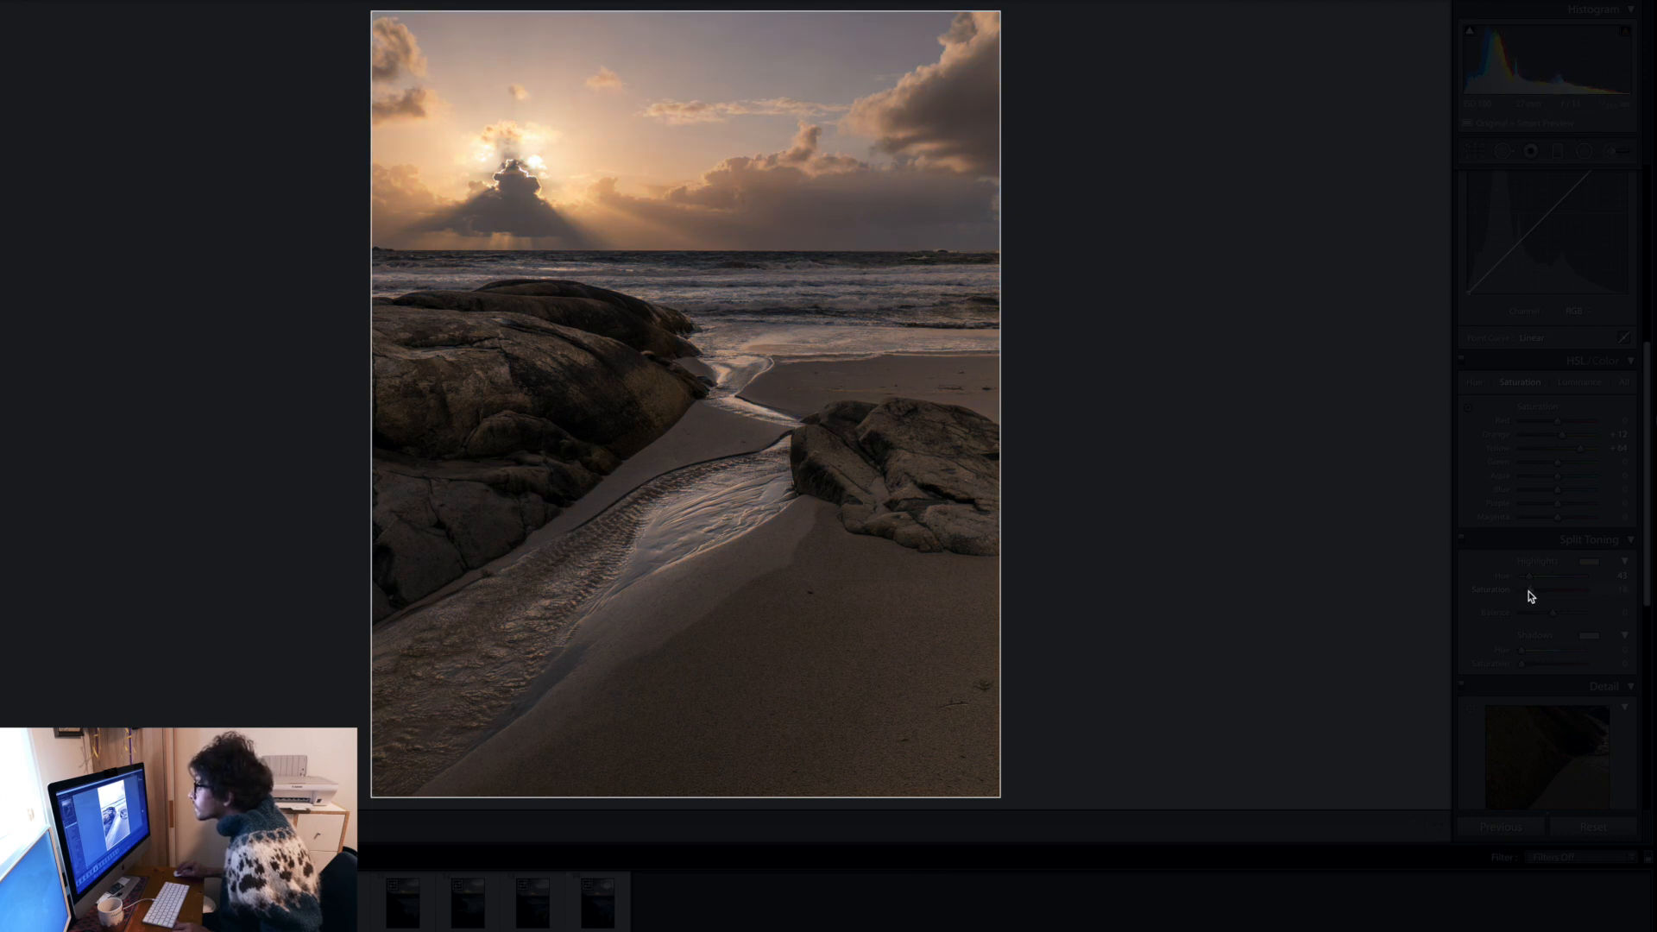
pyautogui.moveTo(1533, 590); pyautogui.dragTo(1537, 590)
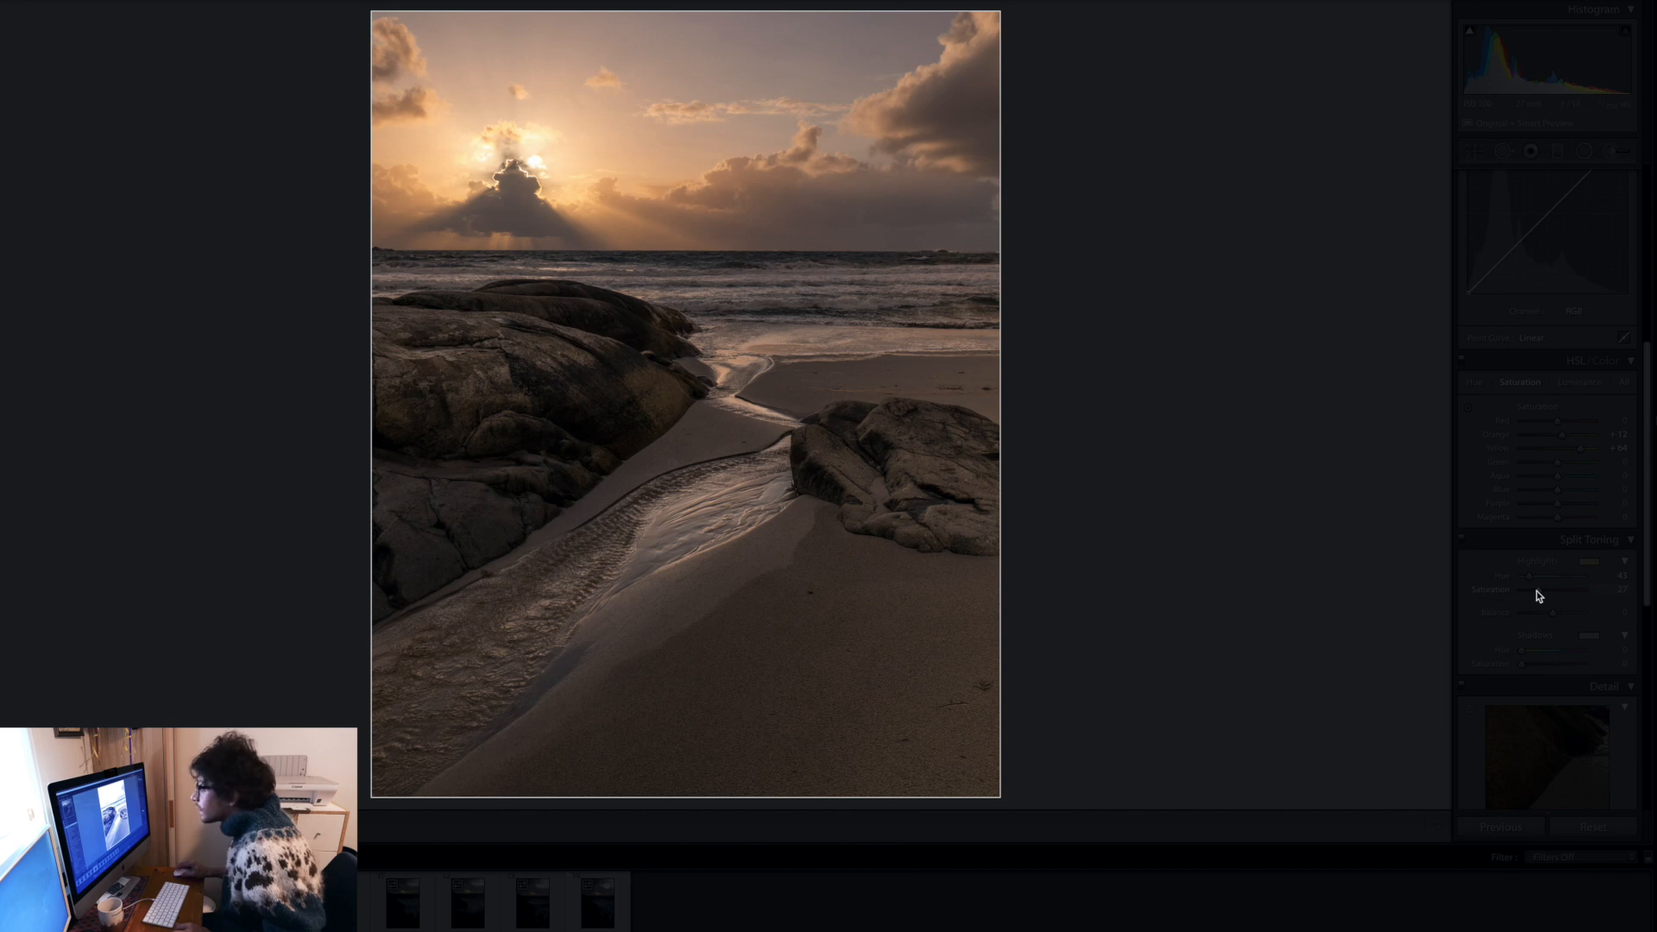
# - Split-tone the shadows with a teal-blue hue and reduce the shadow saturation to a very slight amount
pyautogui.scroll(-3, 1536, 596)
pyautogui.moveTo(1520, 544); pyautogui.dragTo(1561, 528)
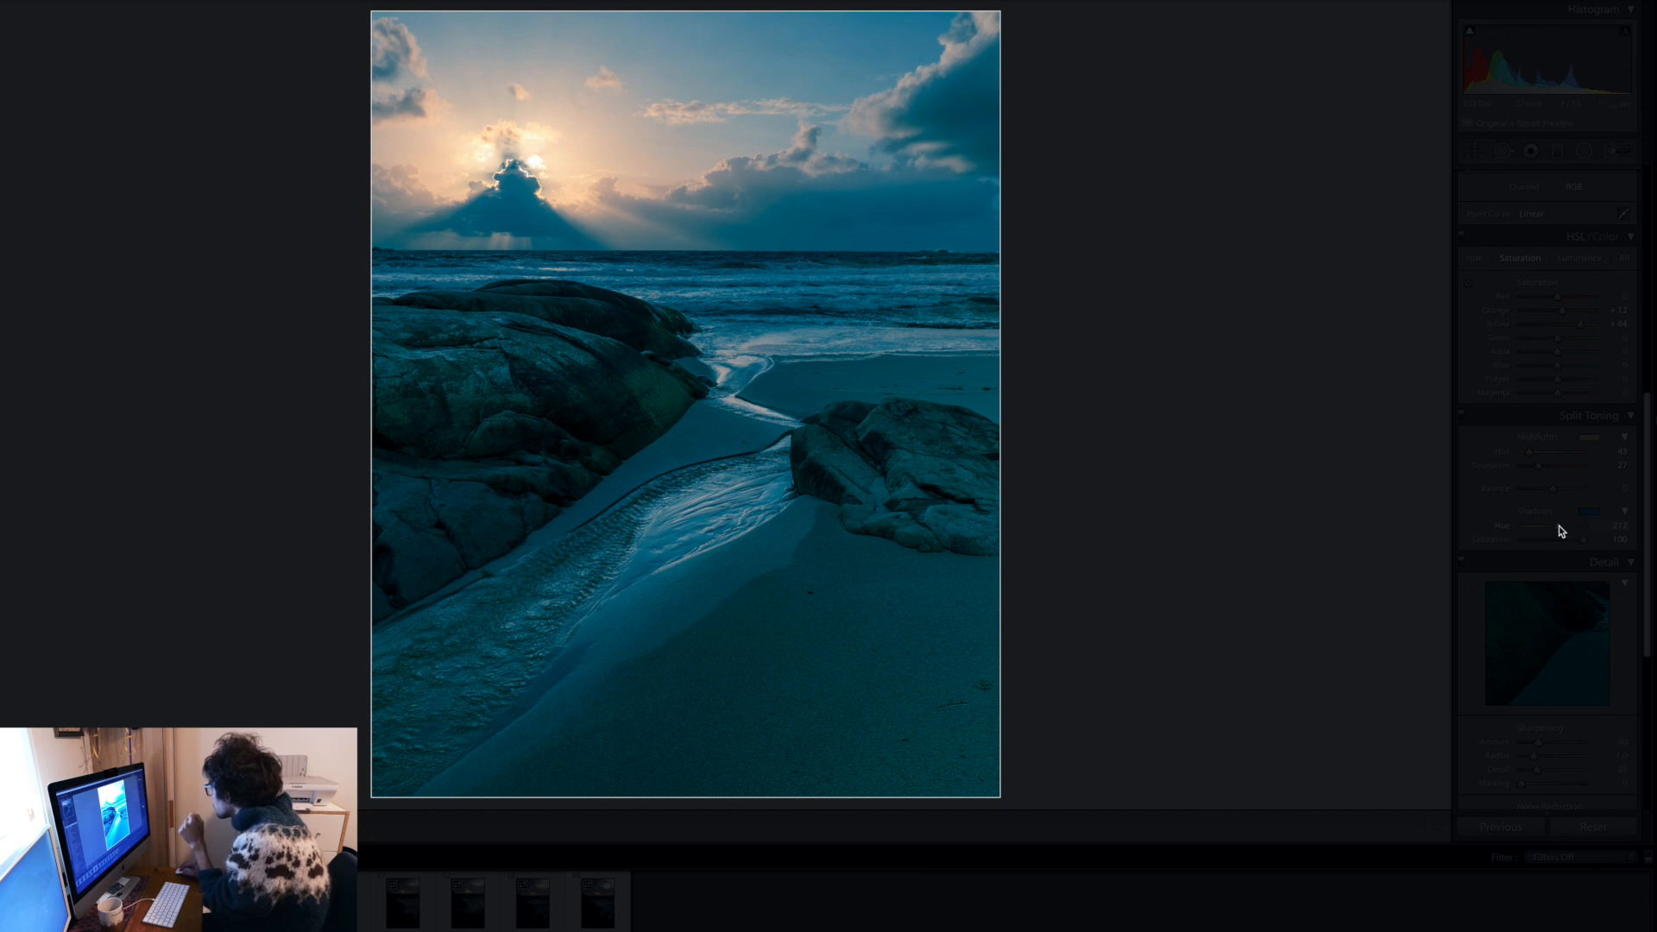
pyautogui.moveTo(1580, 544); pyautogui.dragTo(1521, 546)
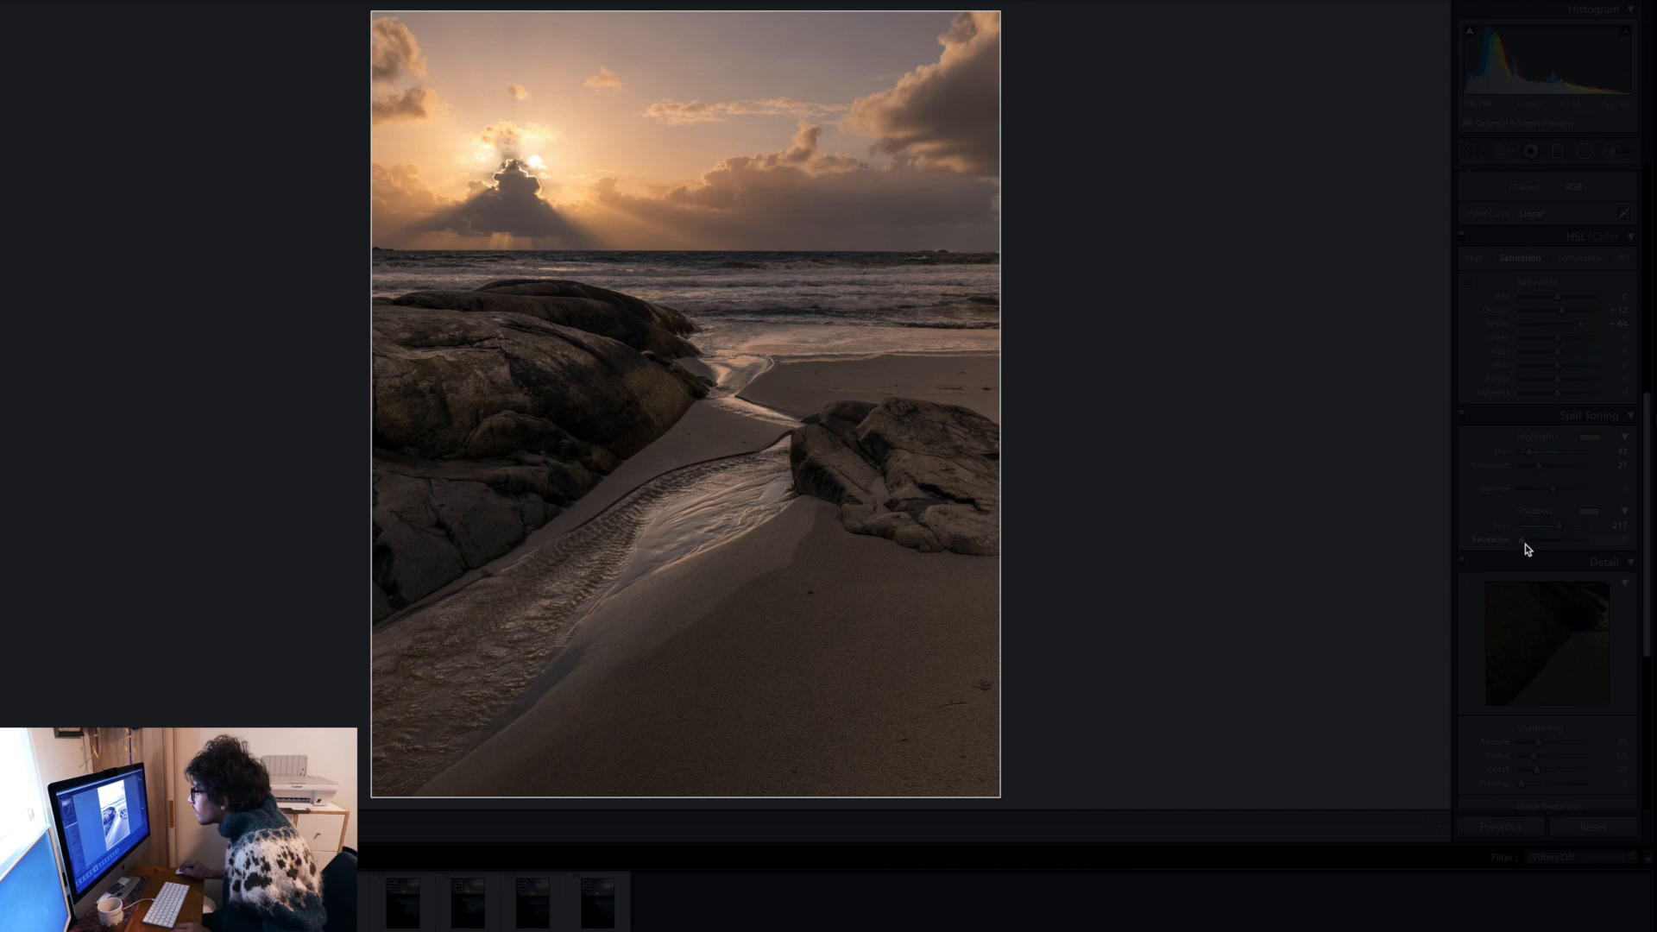
pyautogui.moveTo(1526, 548); pyautogui.dragTo(1529, 548)
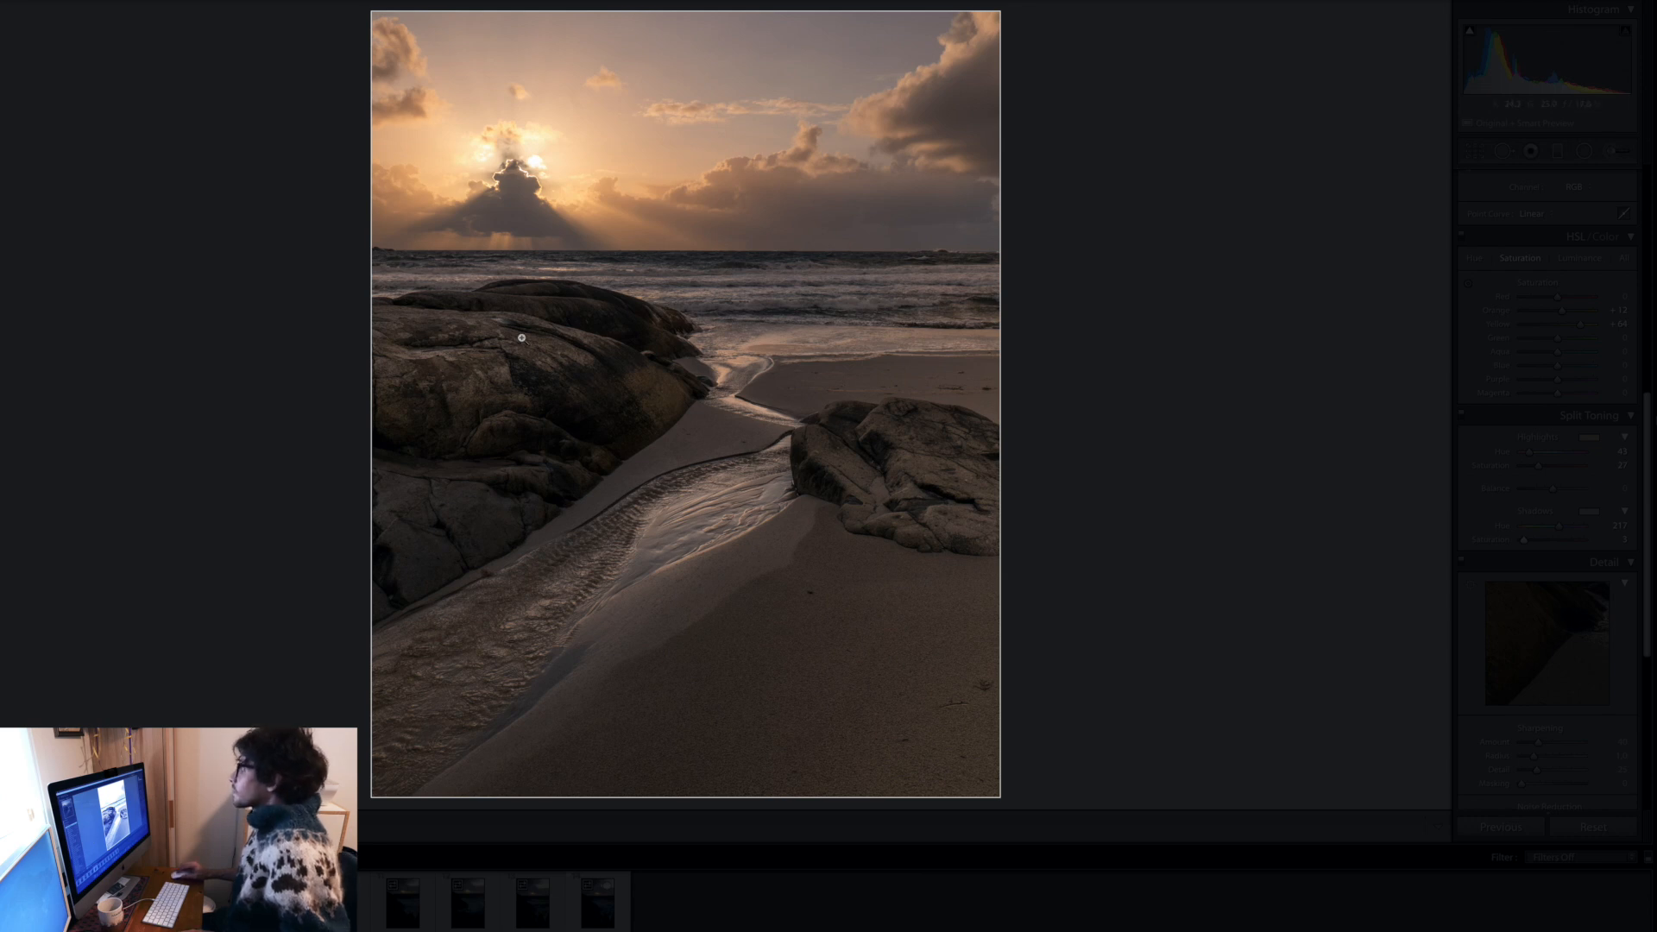
# - Examine the stream, sand and clouds at close magnification to judge sharpness and noise, and return to the full view
pyautogui.scroll(-5, 1577, 636)
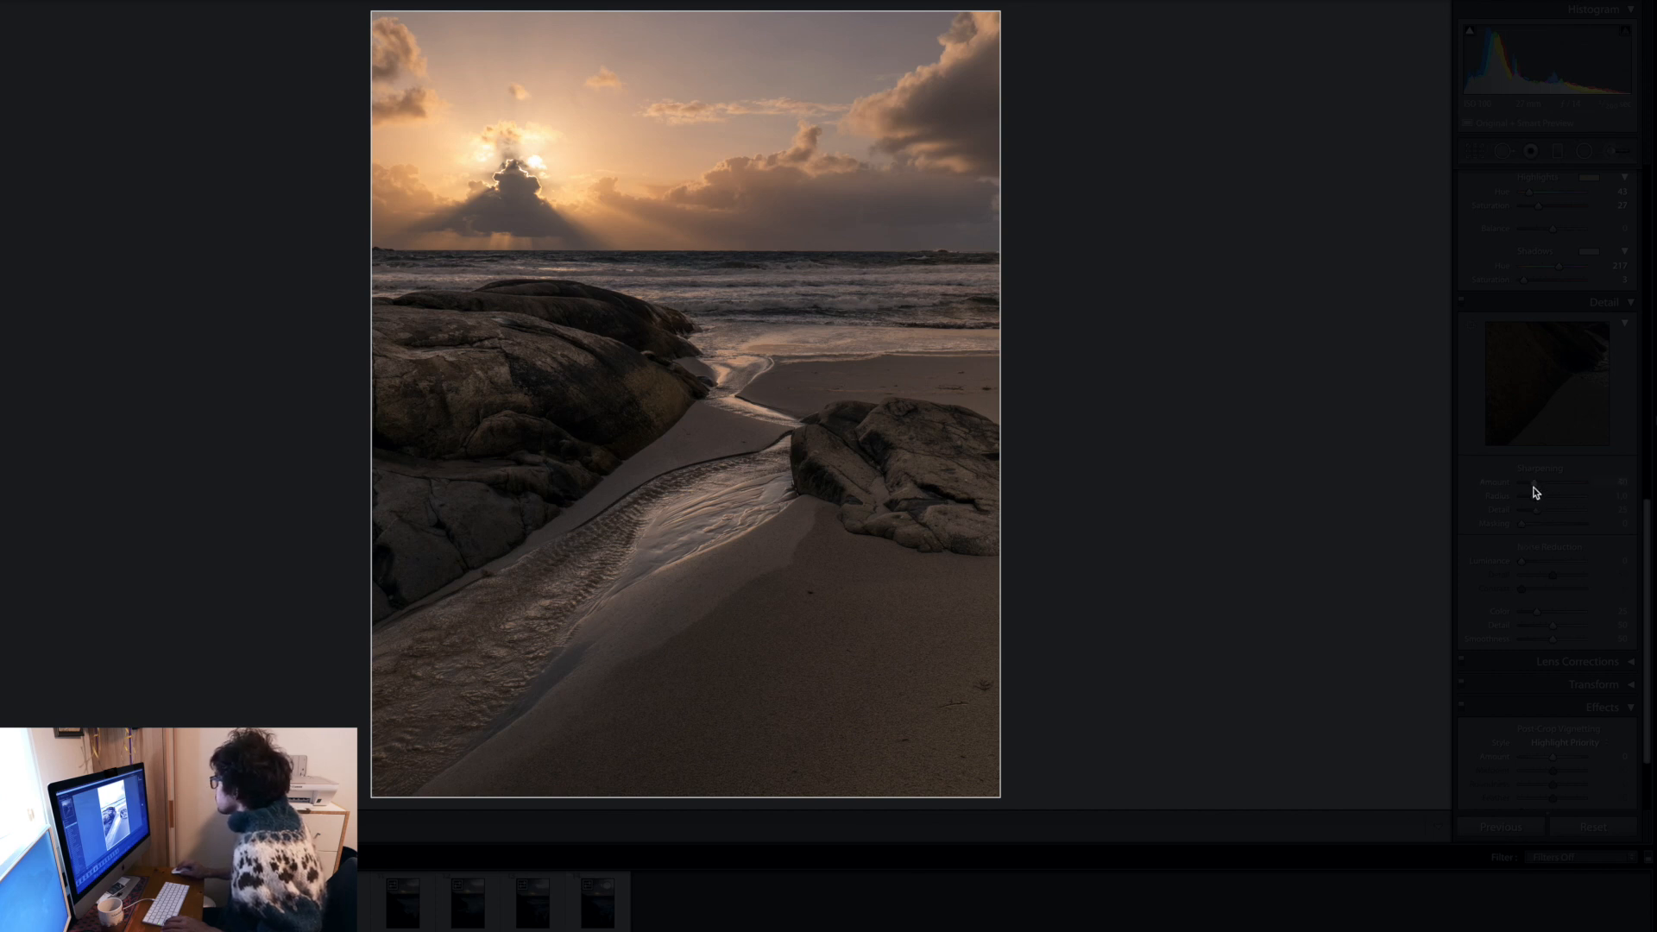
pyautogui.click(742, 395)
pyautogui.moveTo(766, 366); pyautogui.dragTo(617, 519)
pyautogui.click(618, 520)
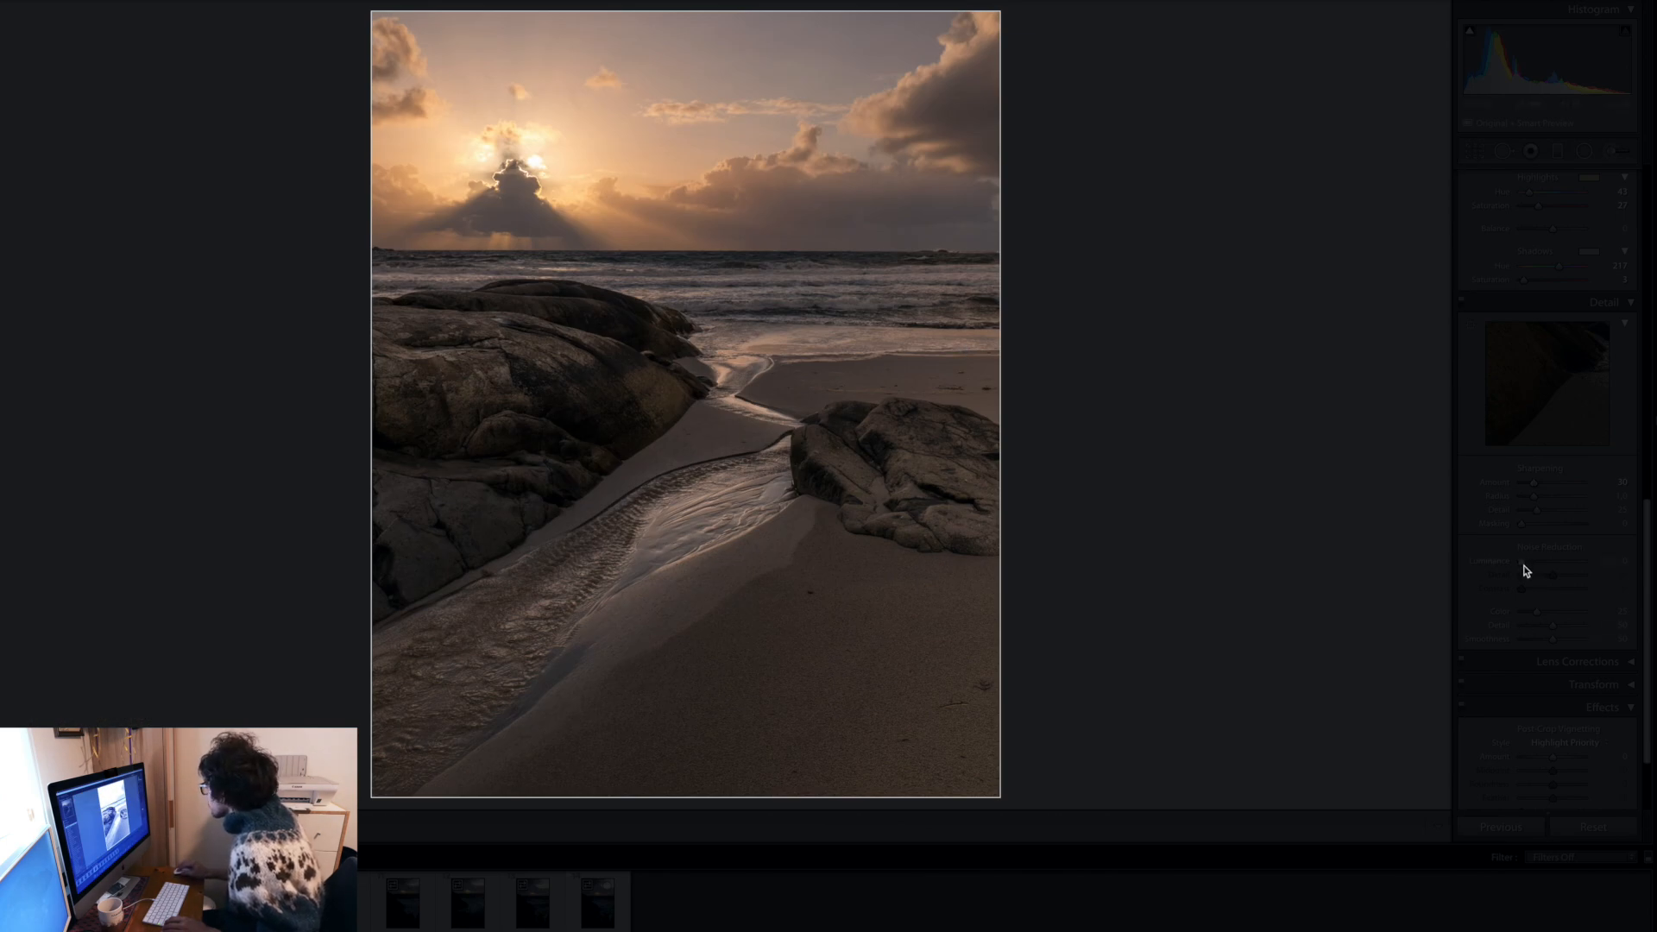
pyautogui.click(1009, 499)
pyautogui.moveTo(919, 380); pyautogui.dragTo(902, 735)
pyautogui.scroll(15, 954, 717)
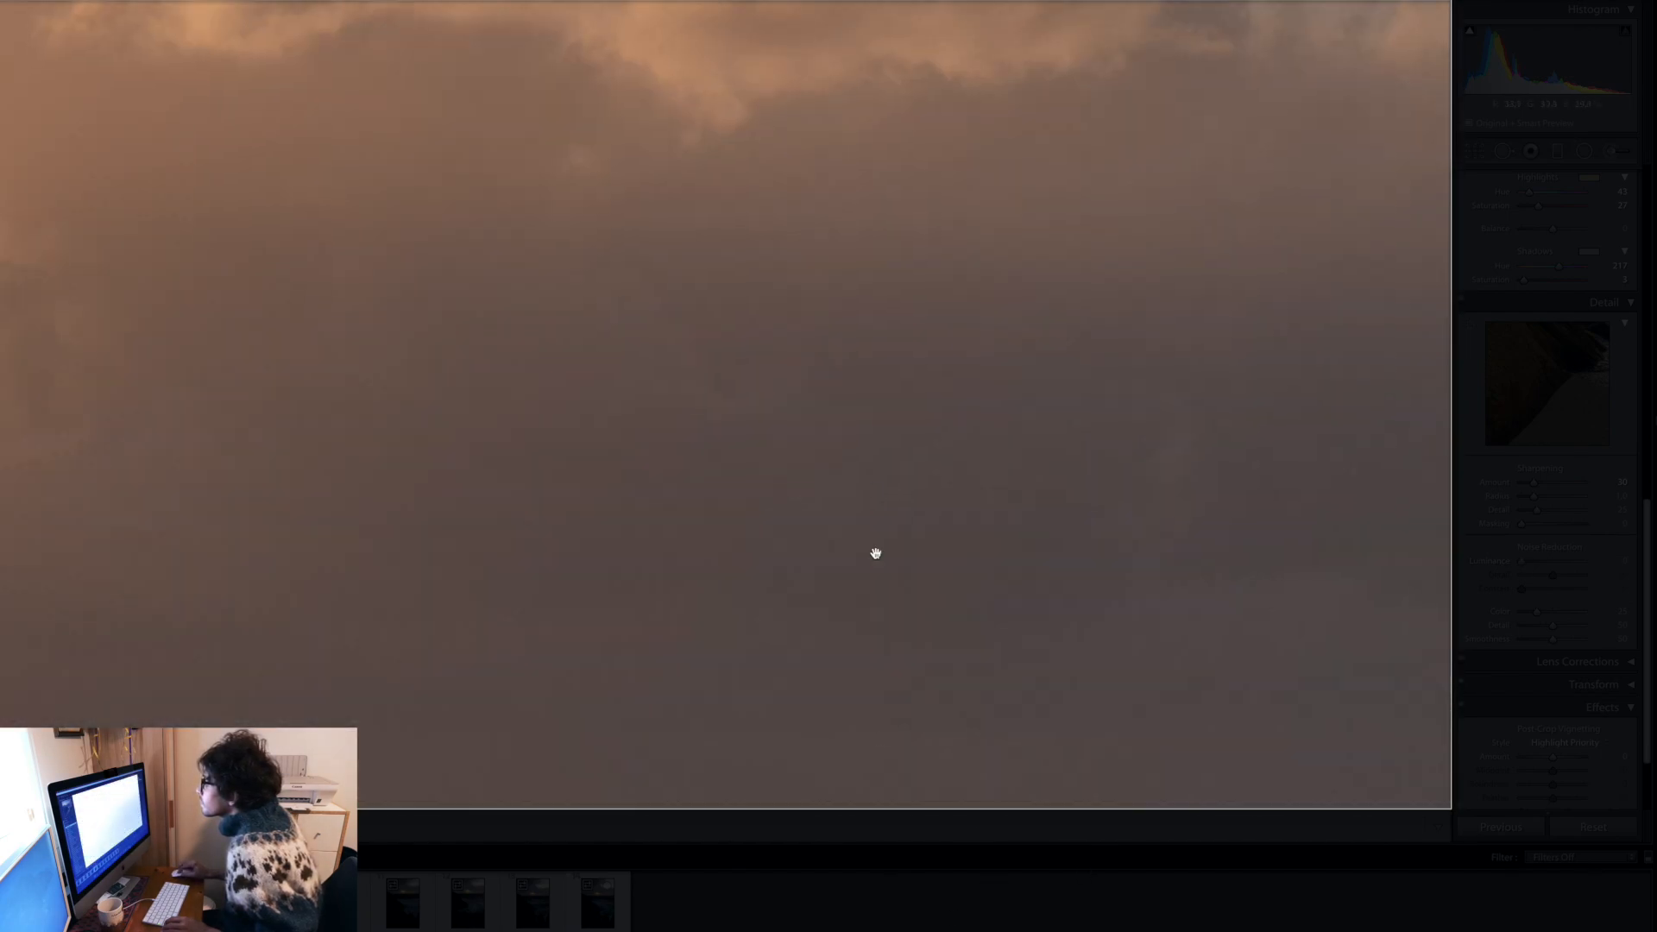
pyautogui.click(873, 489)
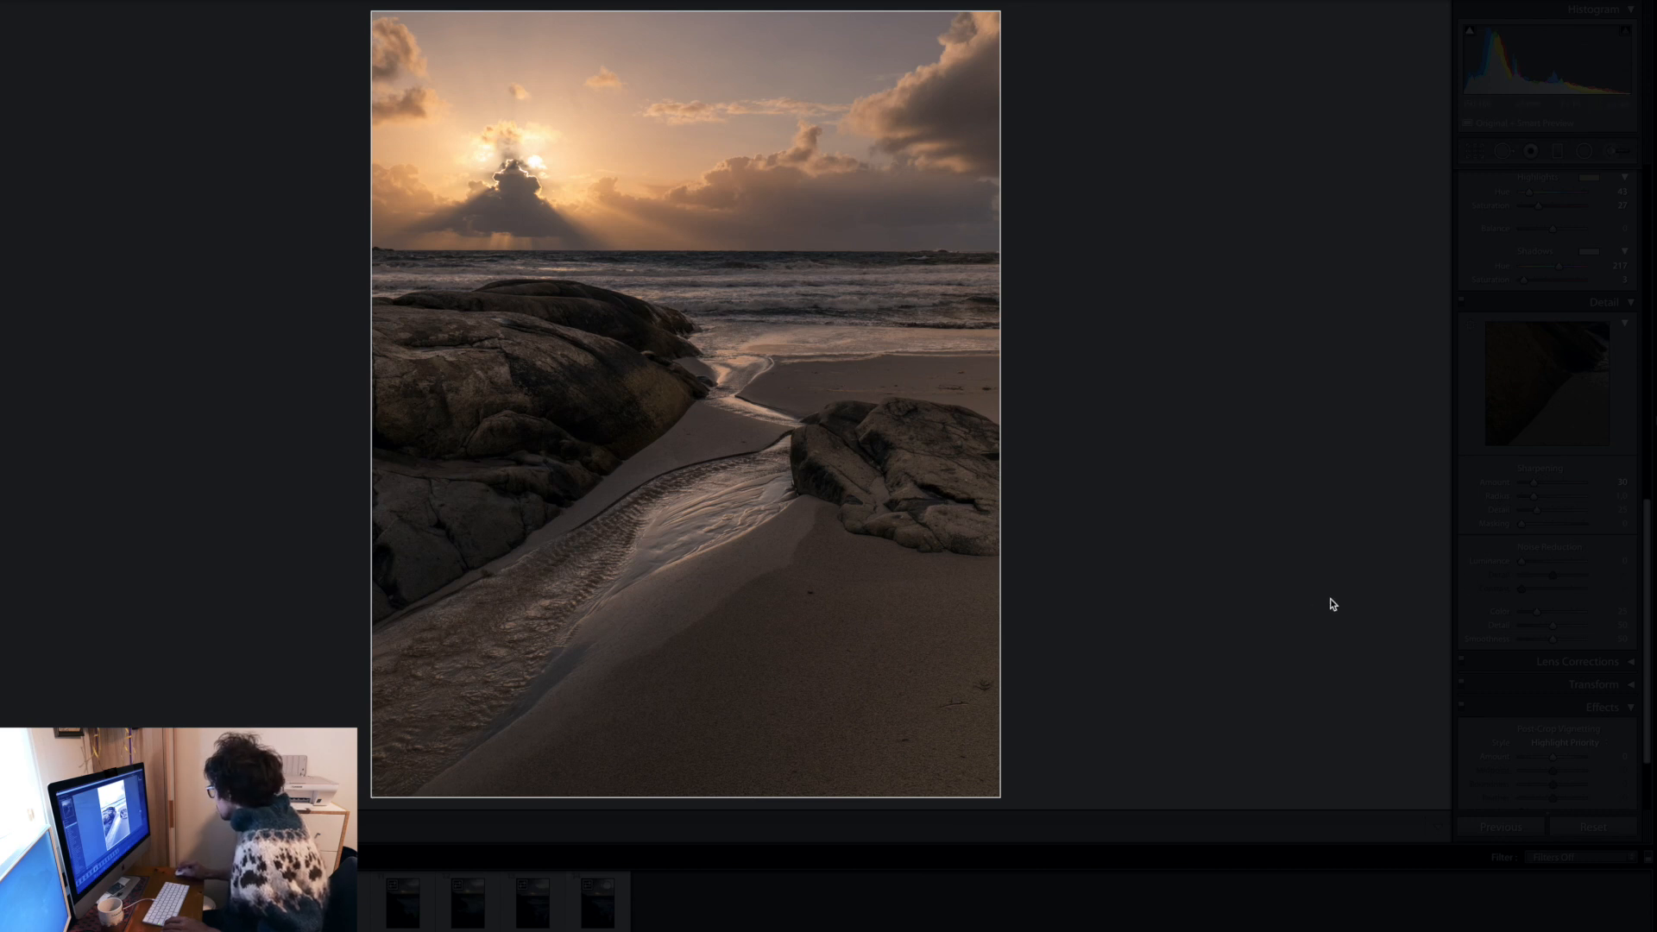
# - Compare the original and the edited photo side by side and return to the single view
pyautogui.scroll(-1, 1506, 558)
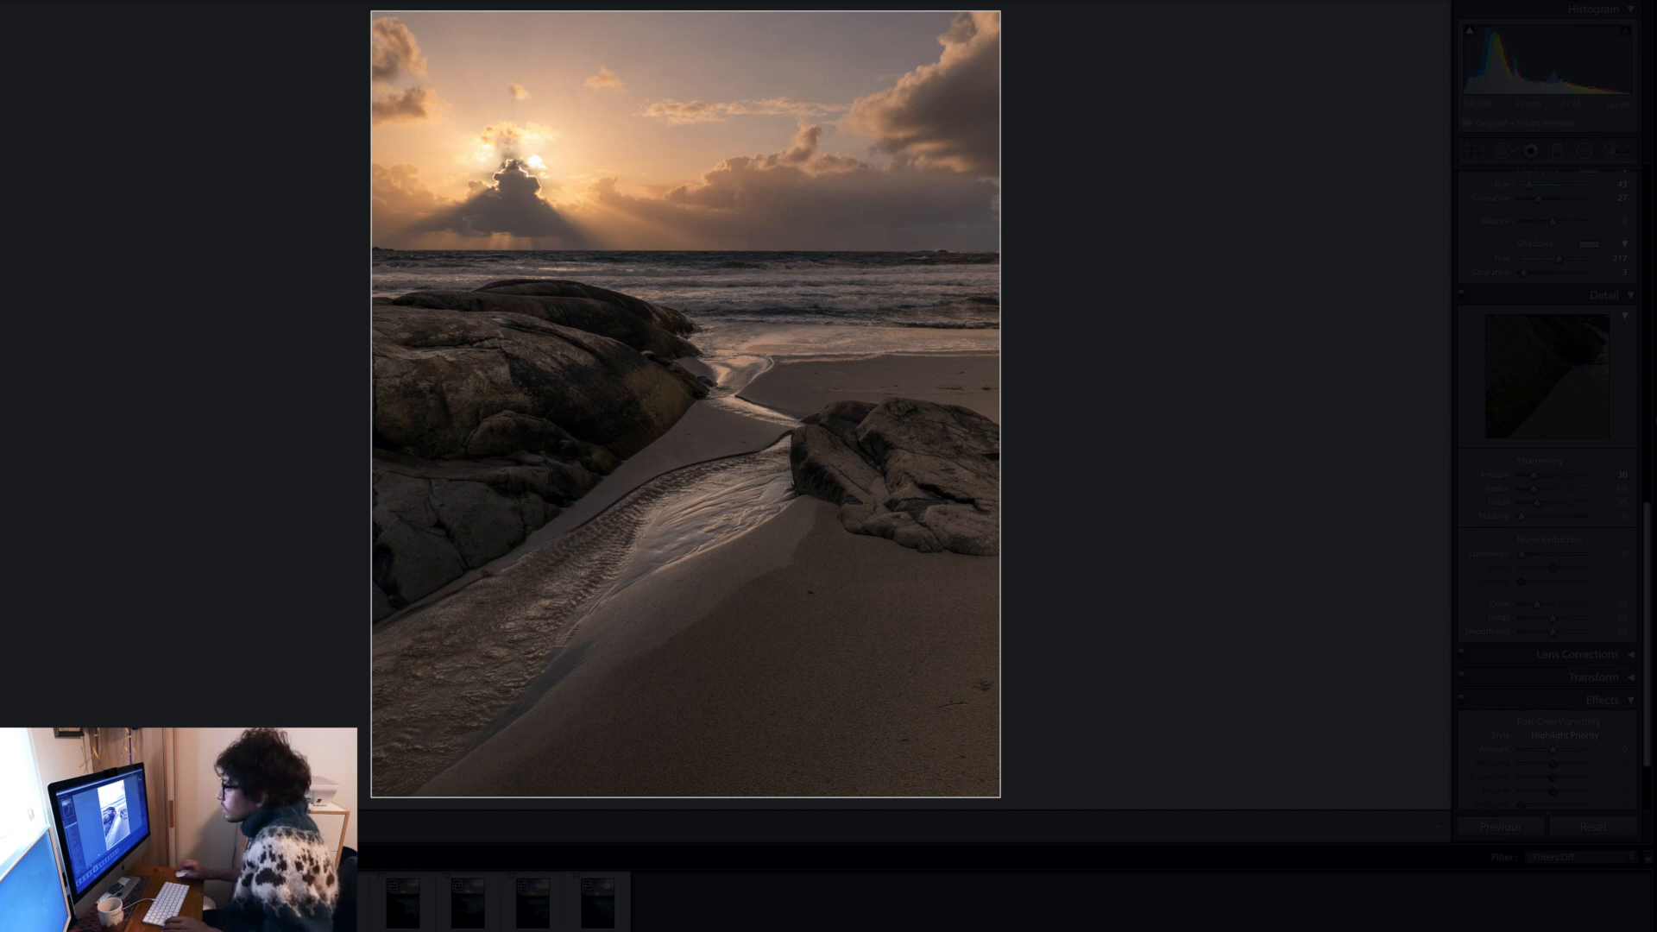
pyautogui.press('y')
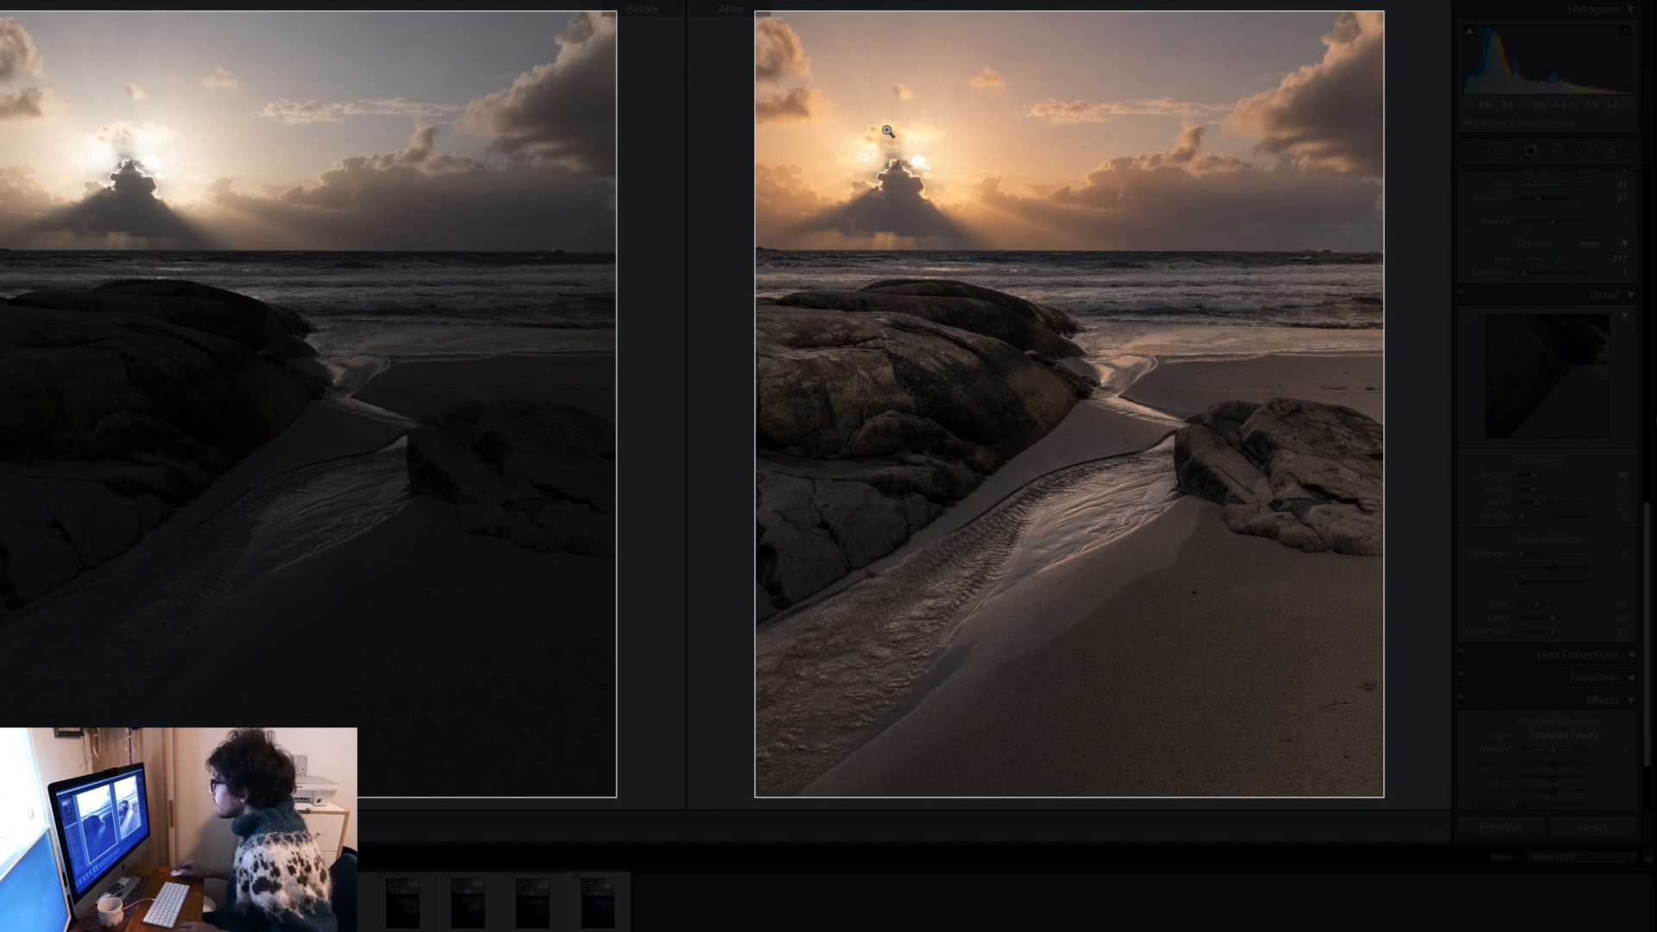
pyautogui.moveTo(1054, 409); pyautogui.dragTo(897, 379)
pyautogui.press('y')
# - Reduce the saturation of the photo's yellows to a moderate boost
pyautogui.scroll(4, 1605, 449)
pyautogui.scroll(2, 1582, 378)
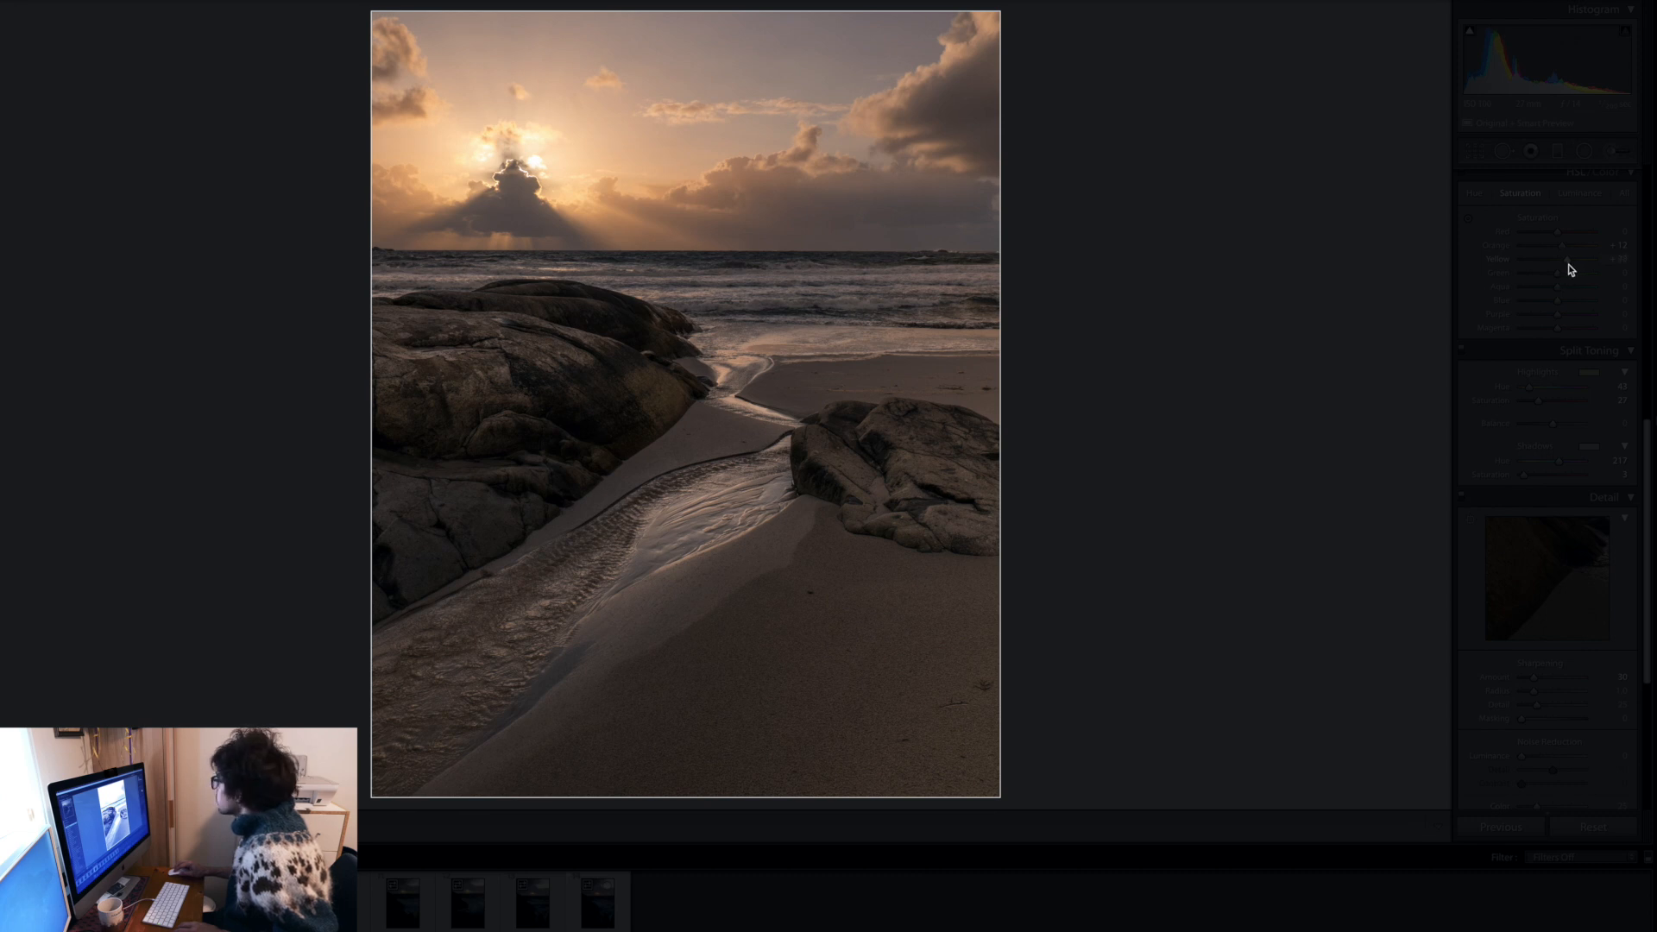
pyautogui.scroll(10, 1562, 431)
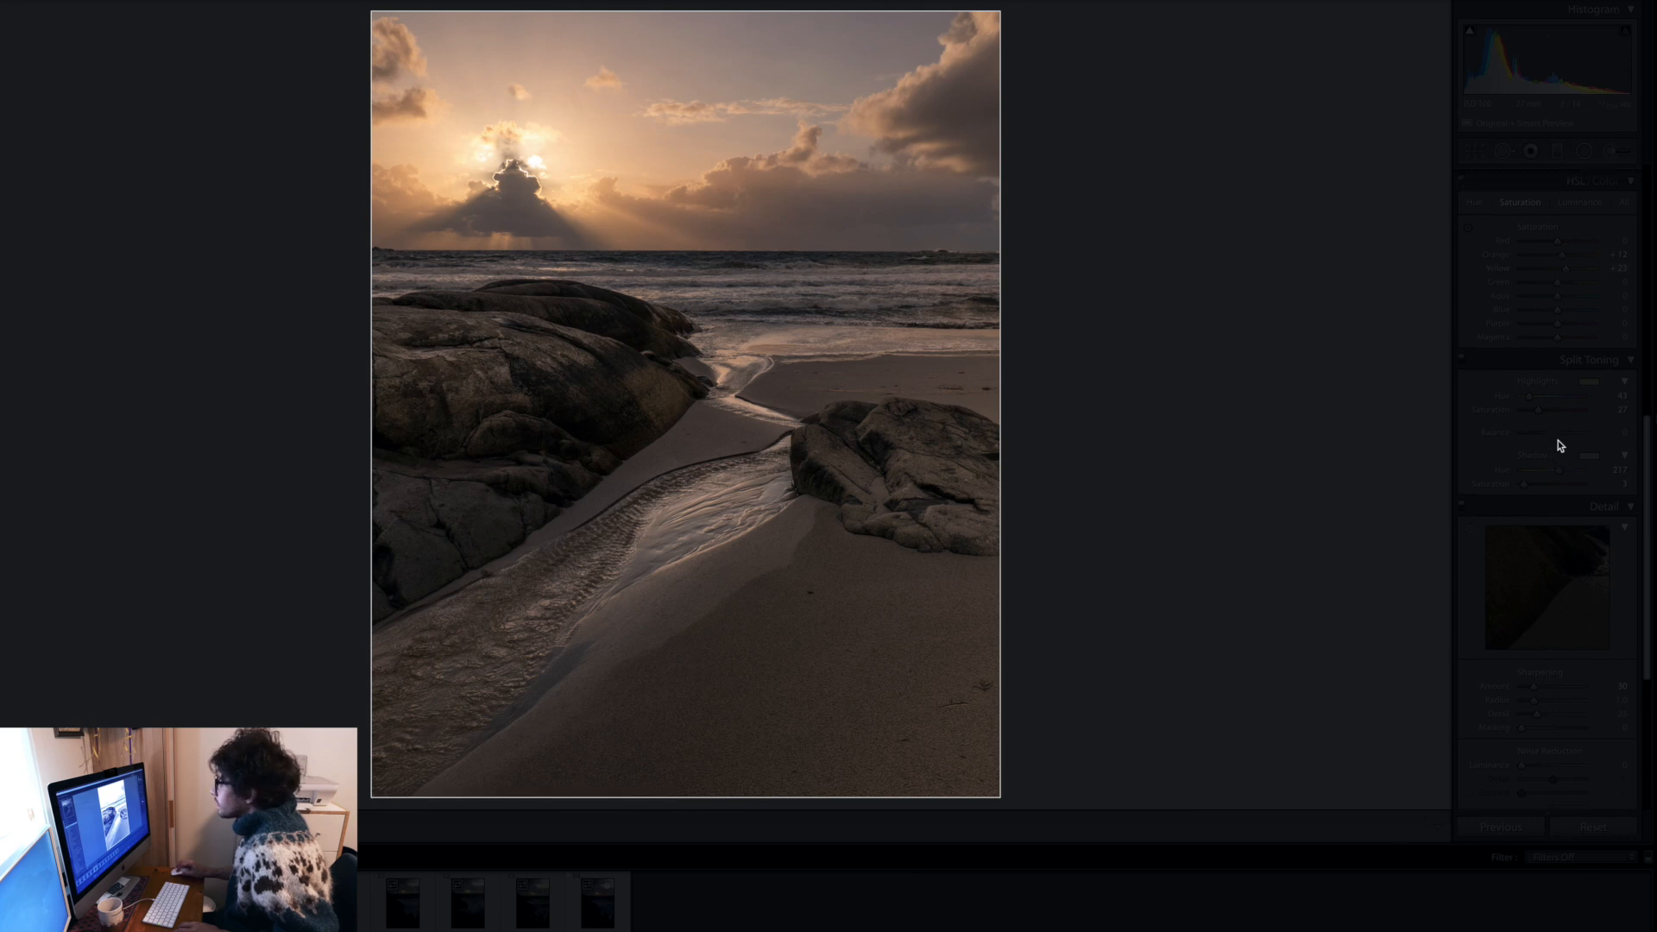
# - Brush a new adjustment over the upper-right, horizon, below-sun and upper-left clouds, and fine-tune its exposure and contrast
pyautogui.click(1612, 152)
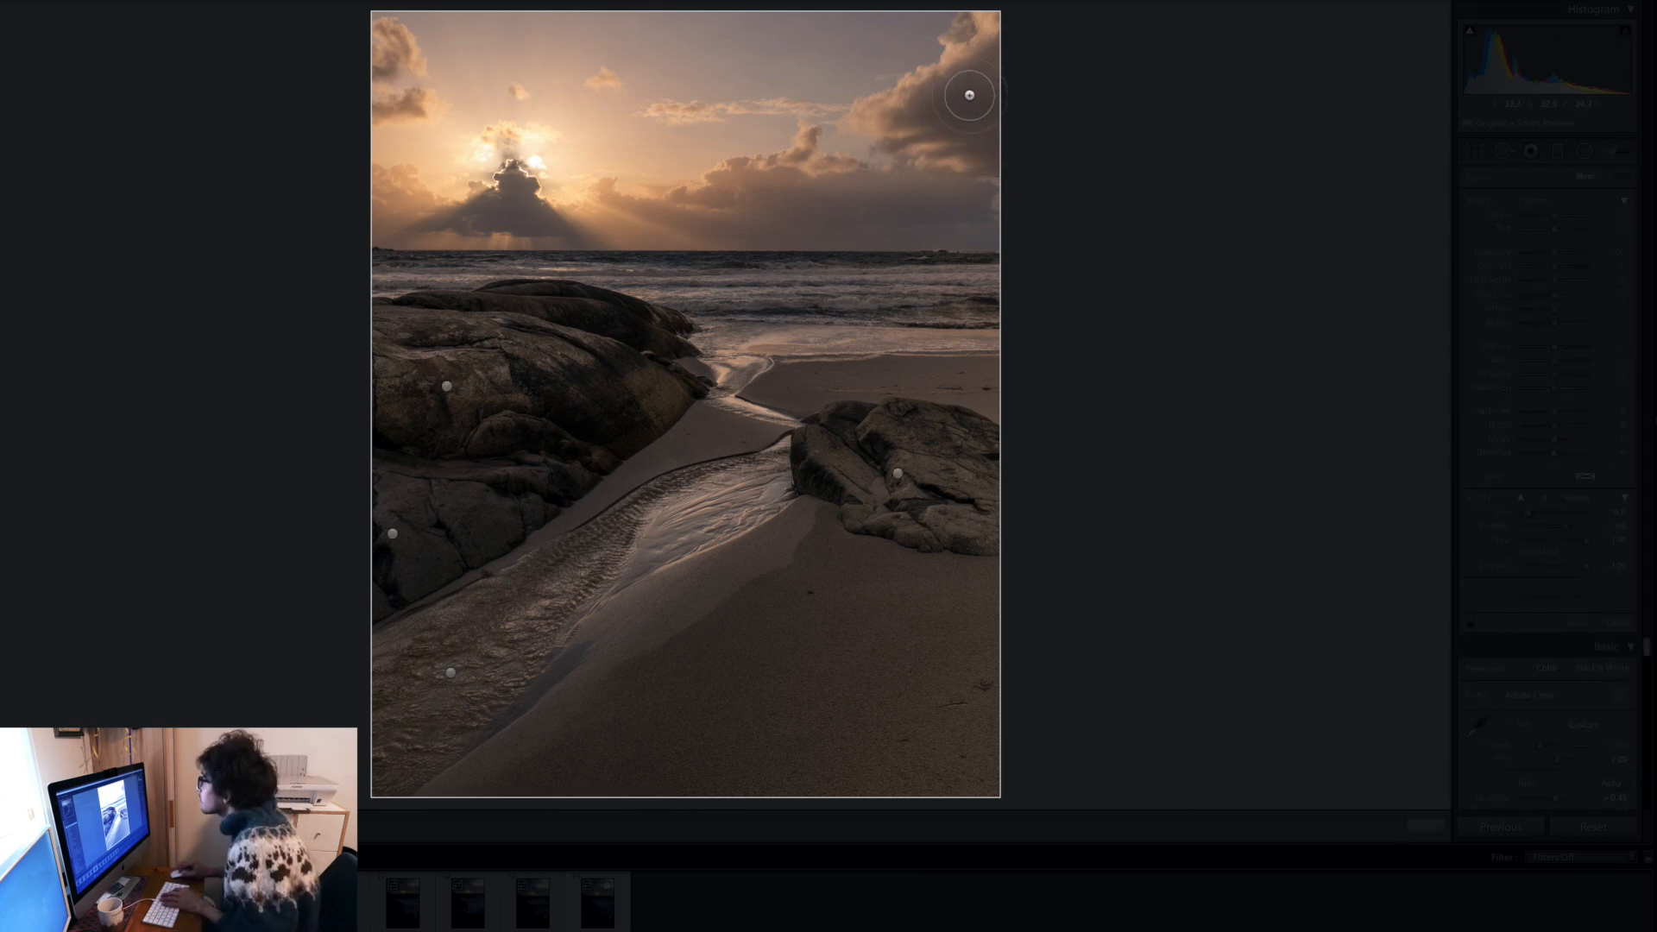
pyautogui.moveTo(933, 103)
pyautogui.mouseDown()
pyautogui.moveTo(908, 110)
pyautogui.moveTo(984, 43)
pyautogui.moveTo(992, 138)
pyautogui.moveTo(958, 113)
pyautogui.moveTo(962, 162)
pyautogui.mouseUp()
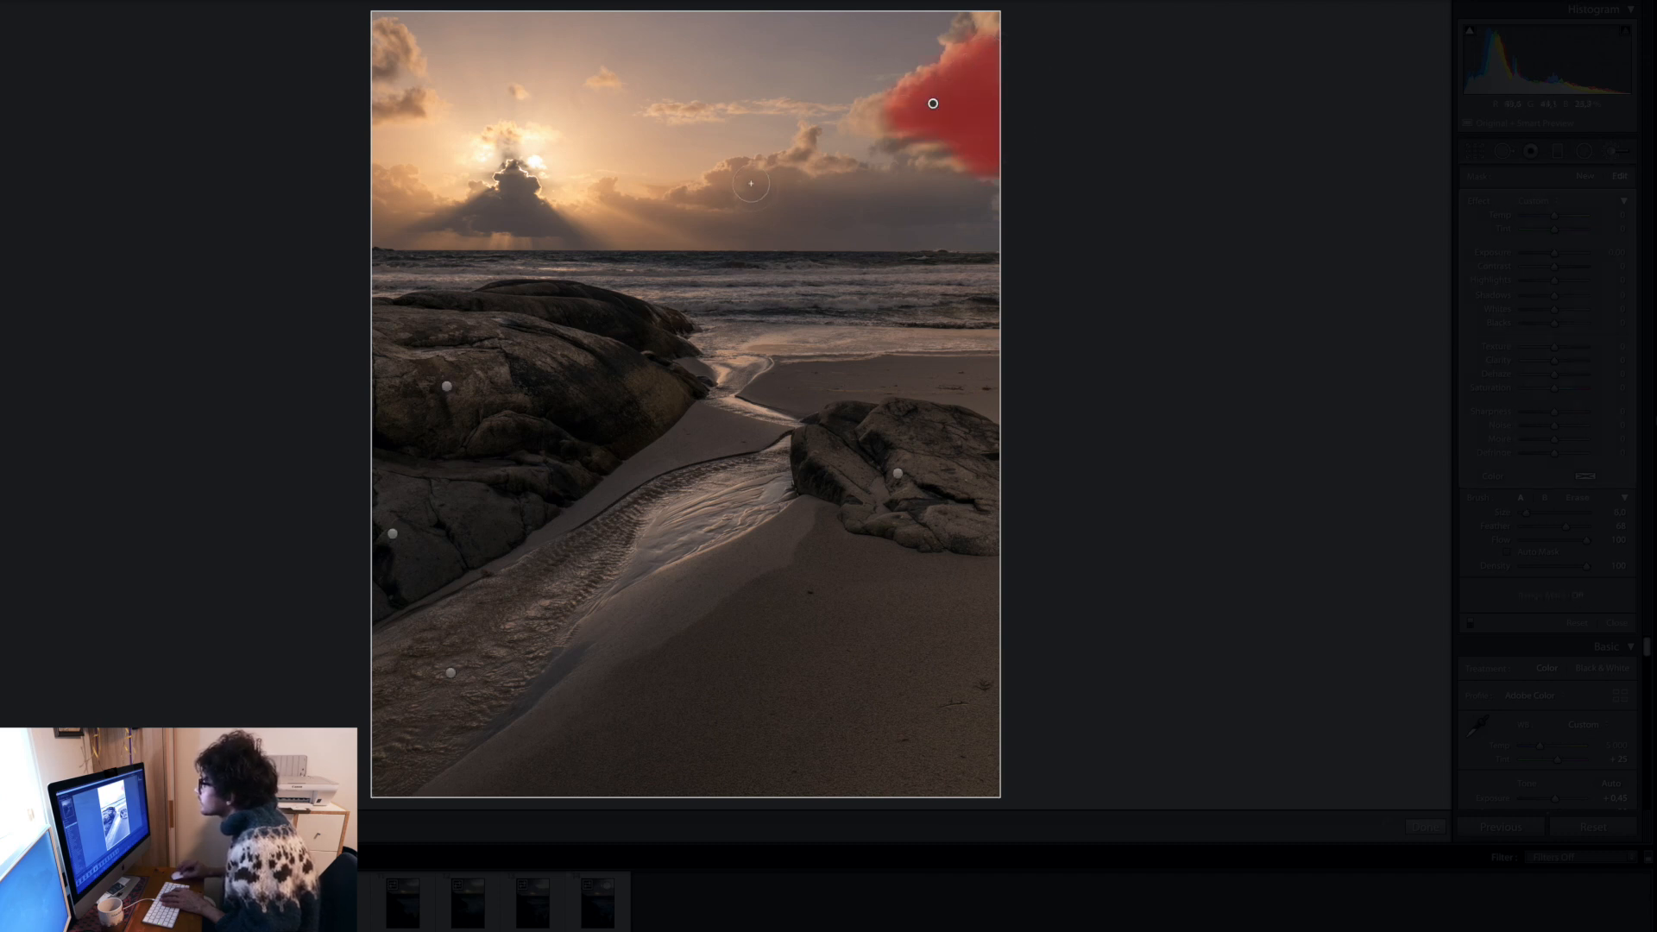
pyautogui.moveTo(732, 184); pyautogui.dragTo(992, 183)
pyautogui.press('[')
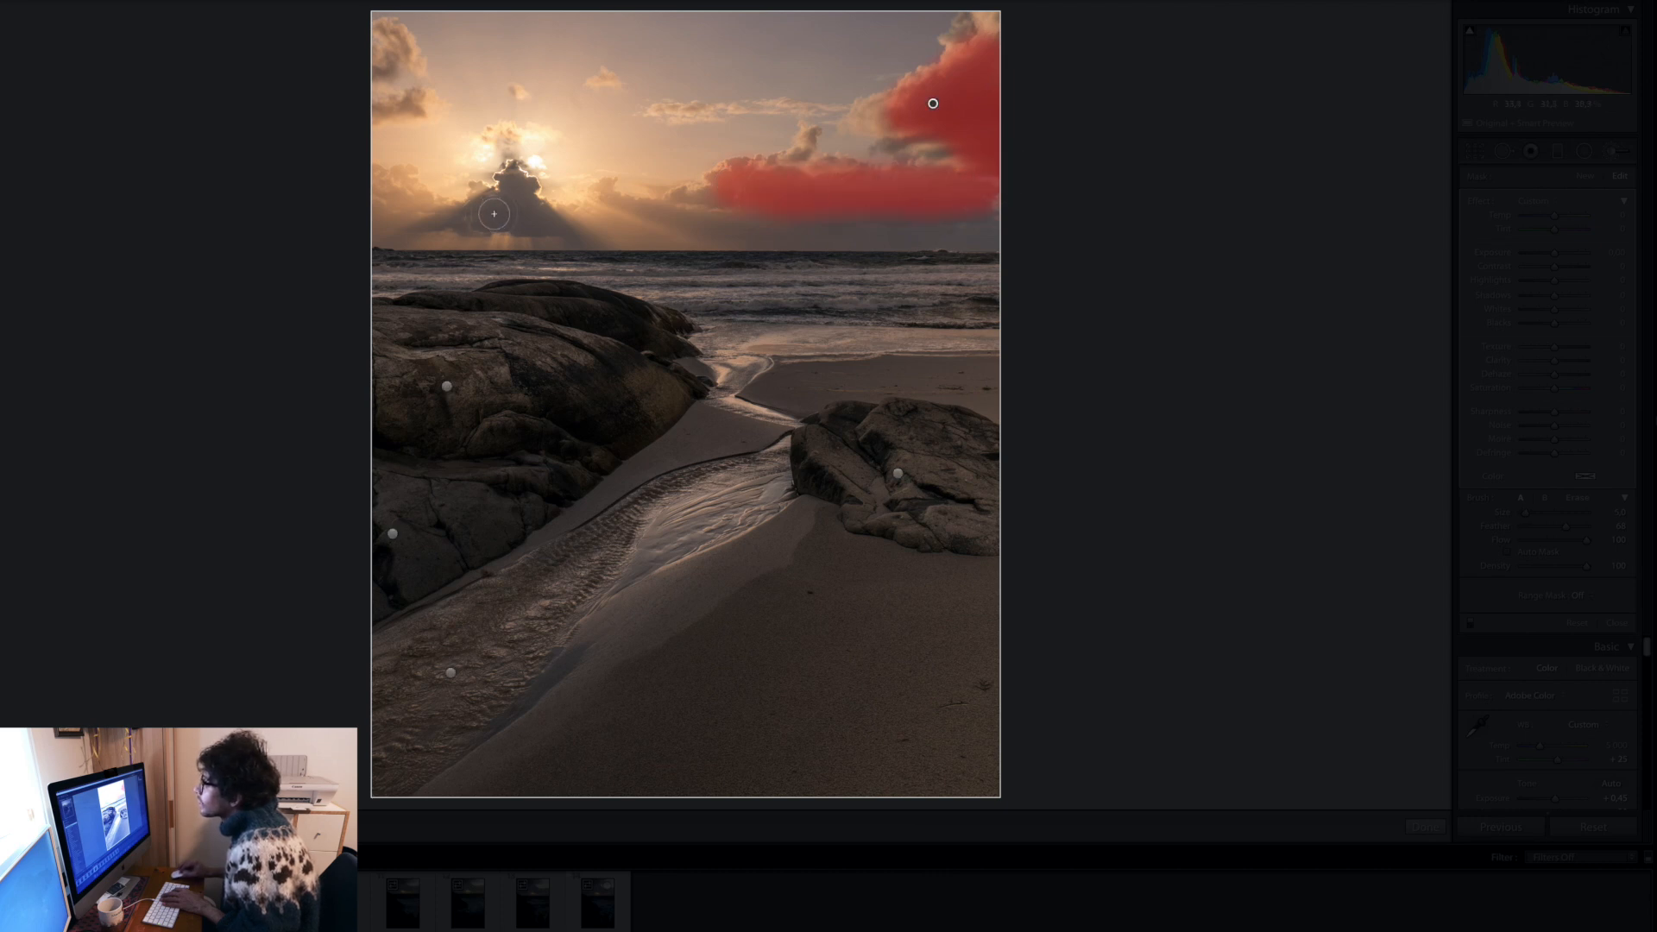
pyautogui.moveTo(482, 214)
pyautogui.mouseDown()
pyautogui.moveTo(536, 225)
pyautogui.moveTo(513, 182)
pyautogui.moveTo(550, 223)
pyautogui.moveTo(505, 202)
pyautogui.mouseUp()
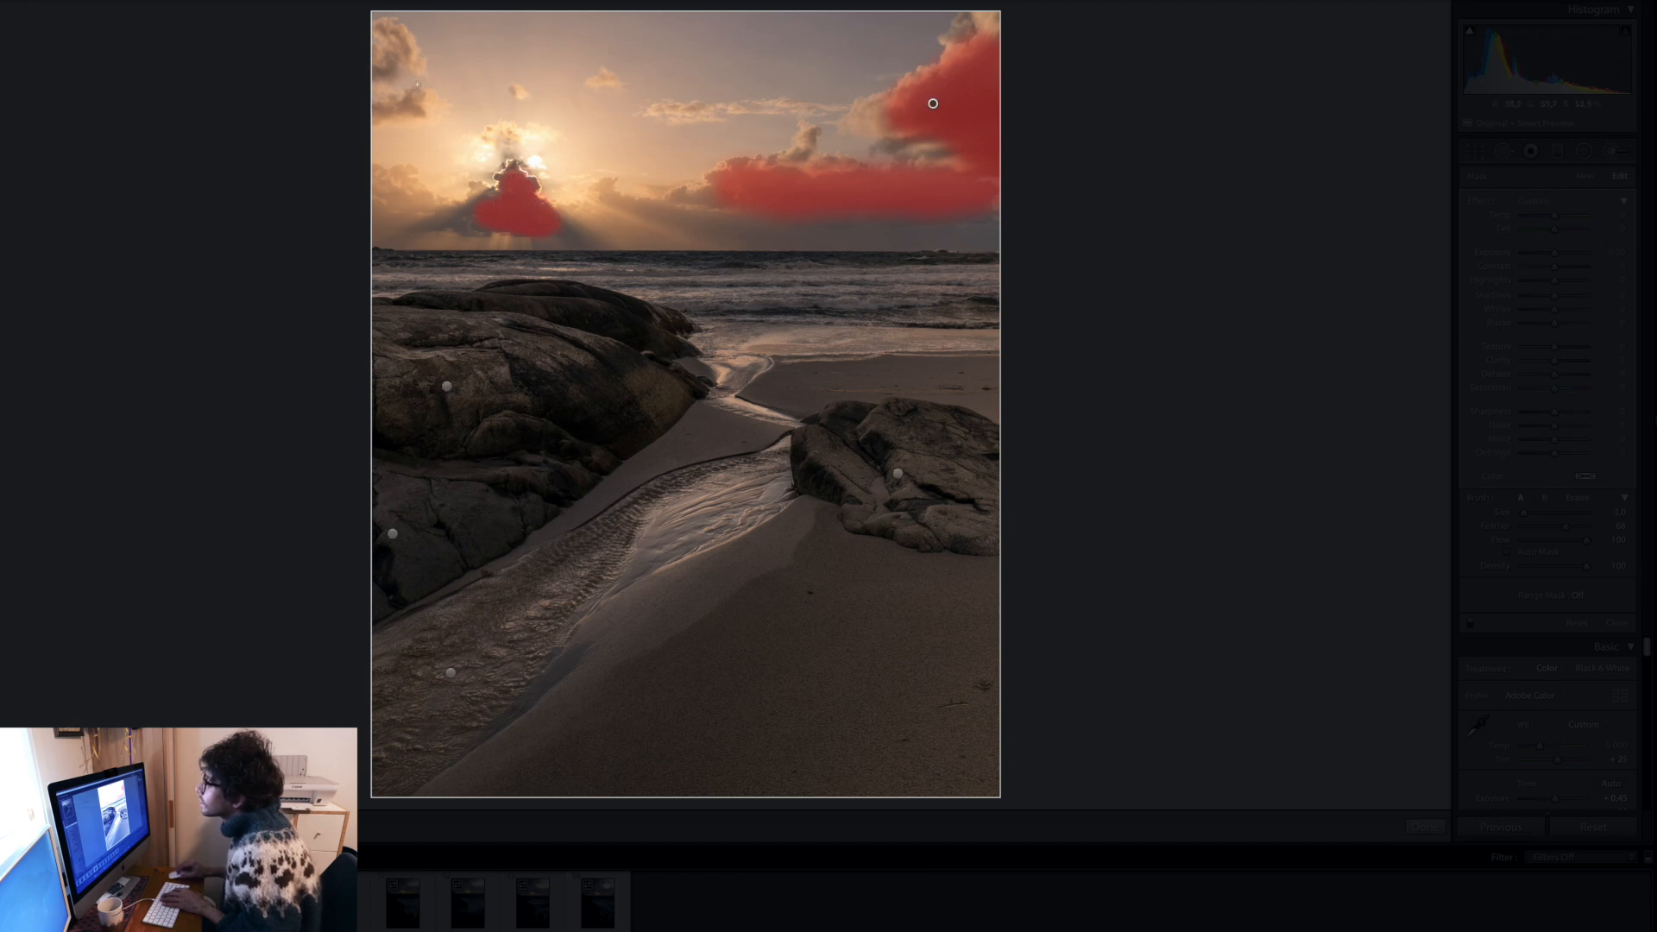
pyautogui.moveTo(384, 74); pyautogui.dragTo(384, 26)
pyautogui.moveTo(413, 99); pyautogui.dragTo(361, 114)
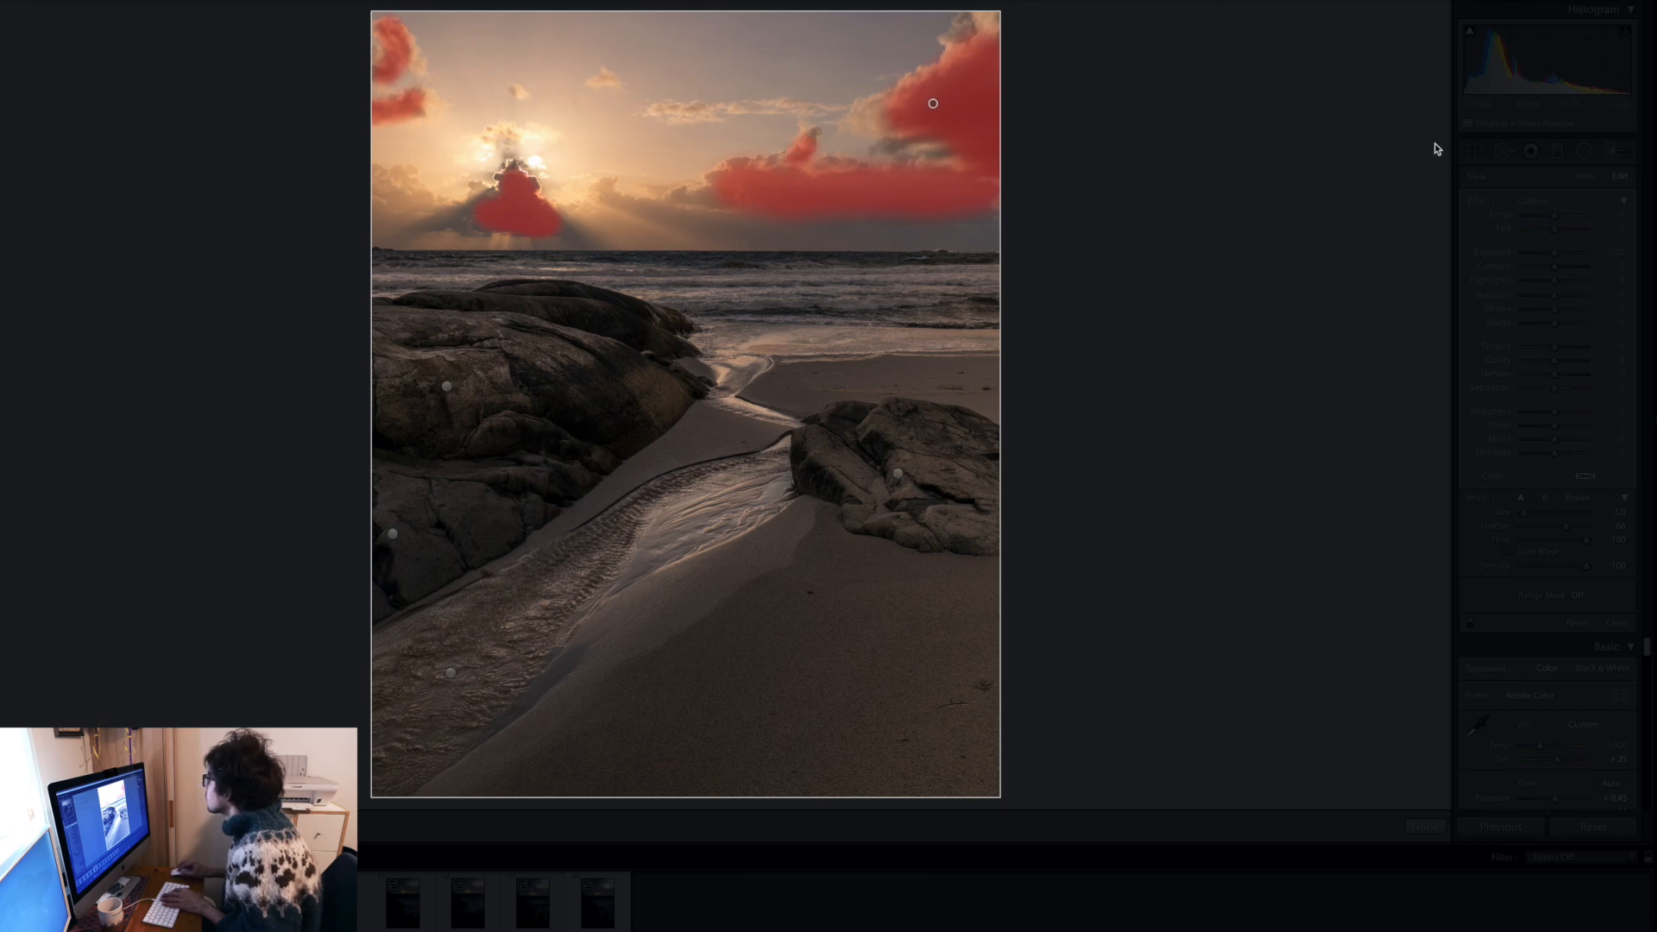
pyautogui.press('o')
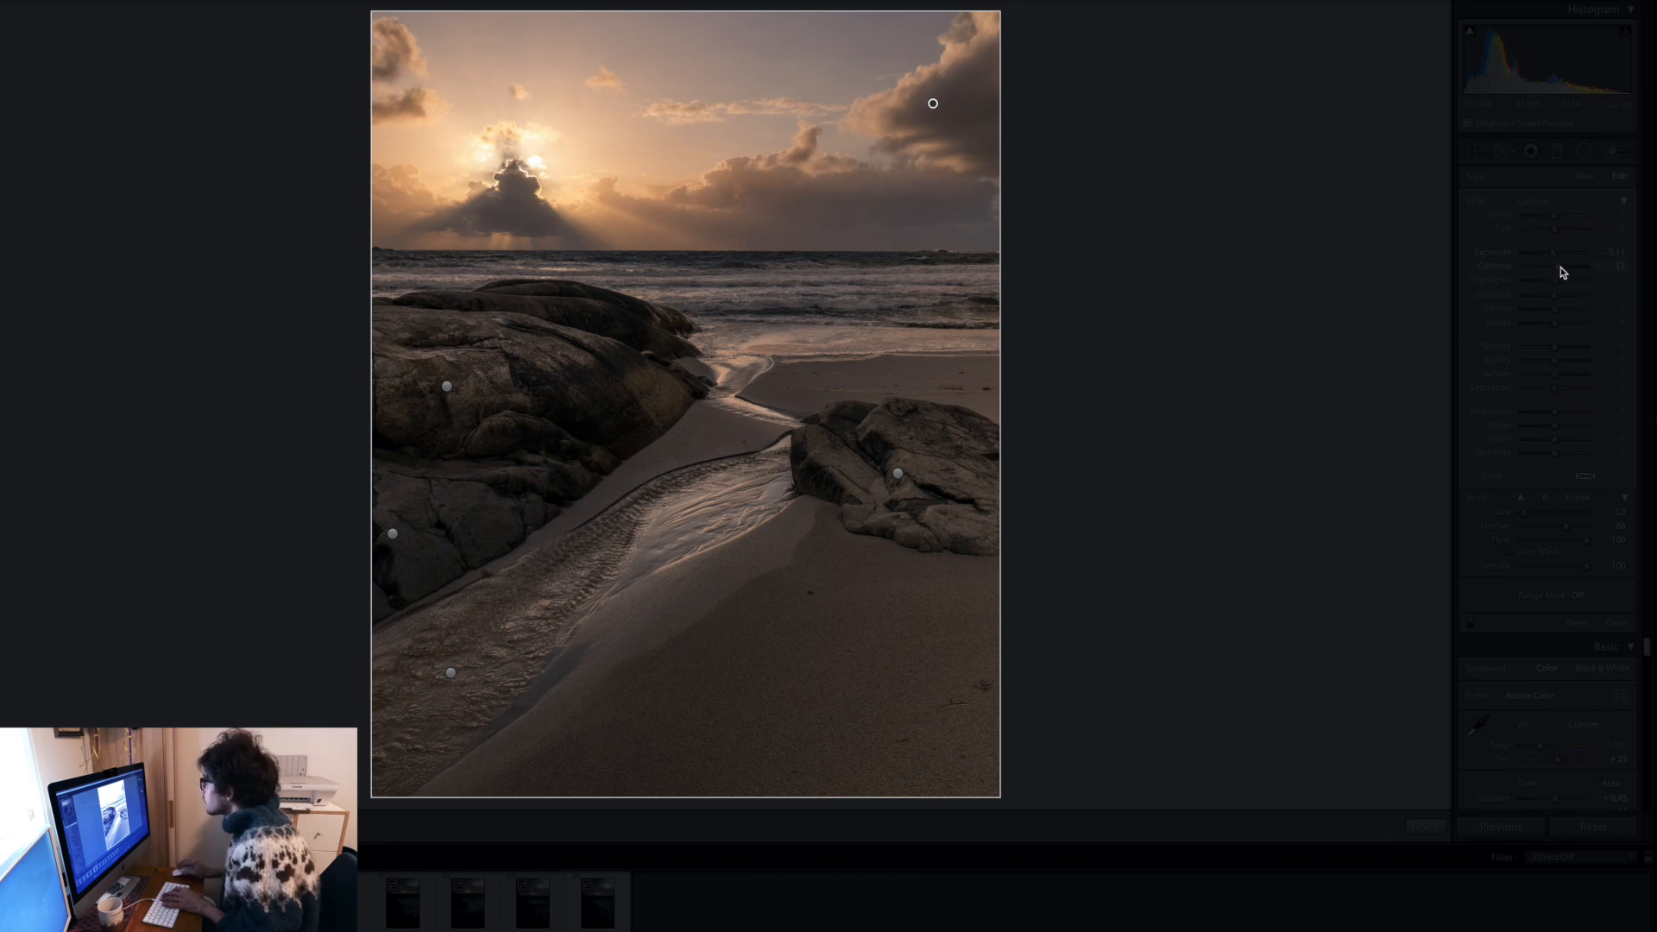
# - Temporarily delete the cloud adjustment for comparison, restore it, finish brushing, and preview the photo with the surrounding interface blacked out
pyautogui.press('Delete')
pyautogui.hotkey('ctrl', 'z')
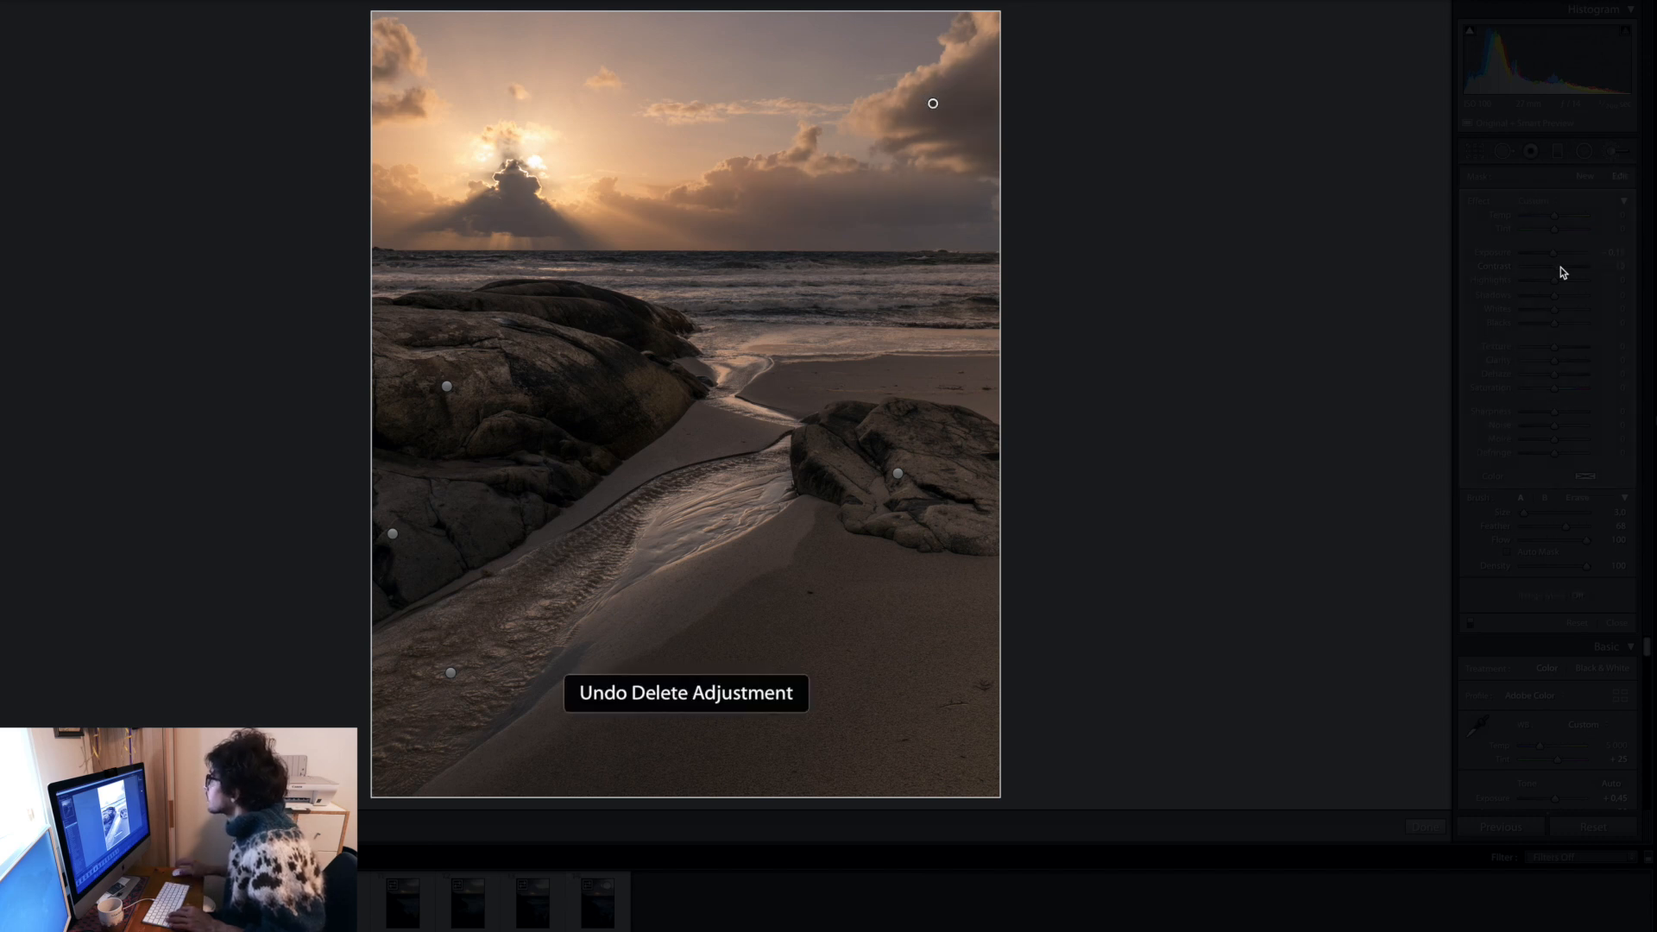
pyautogui.click(1424, 827)
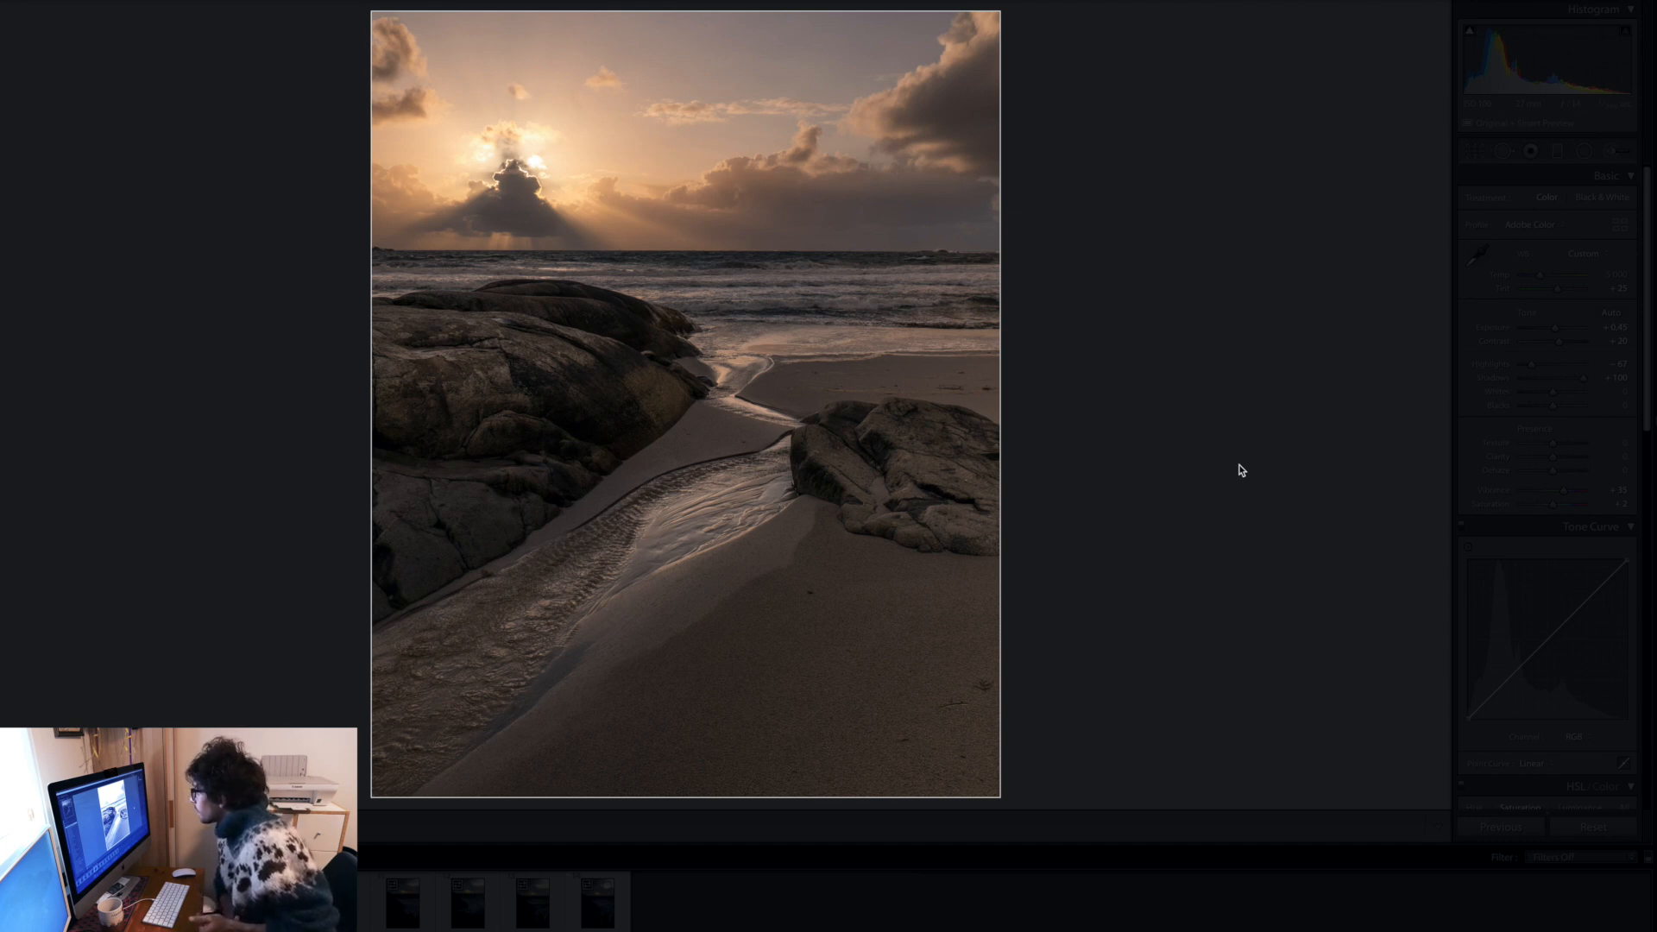
pyautogui.press('l')
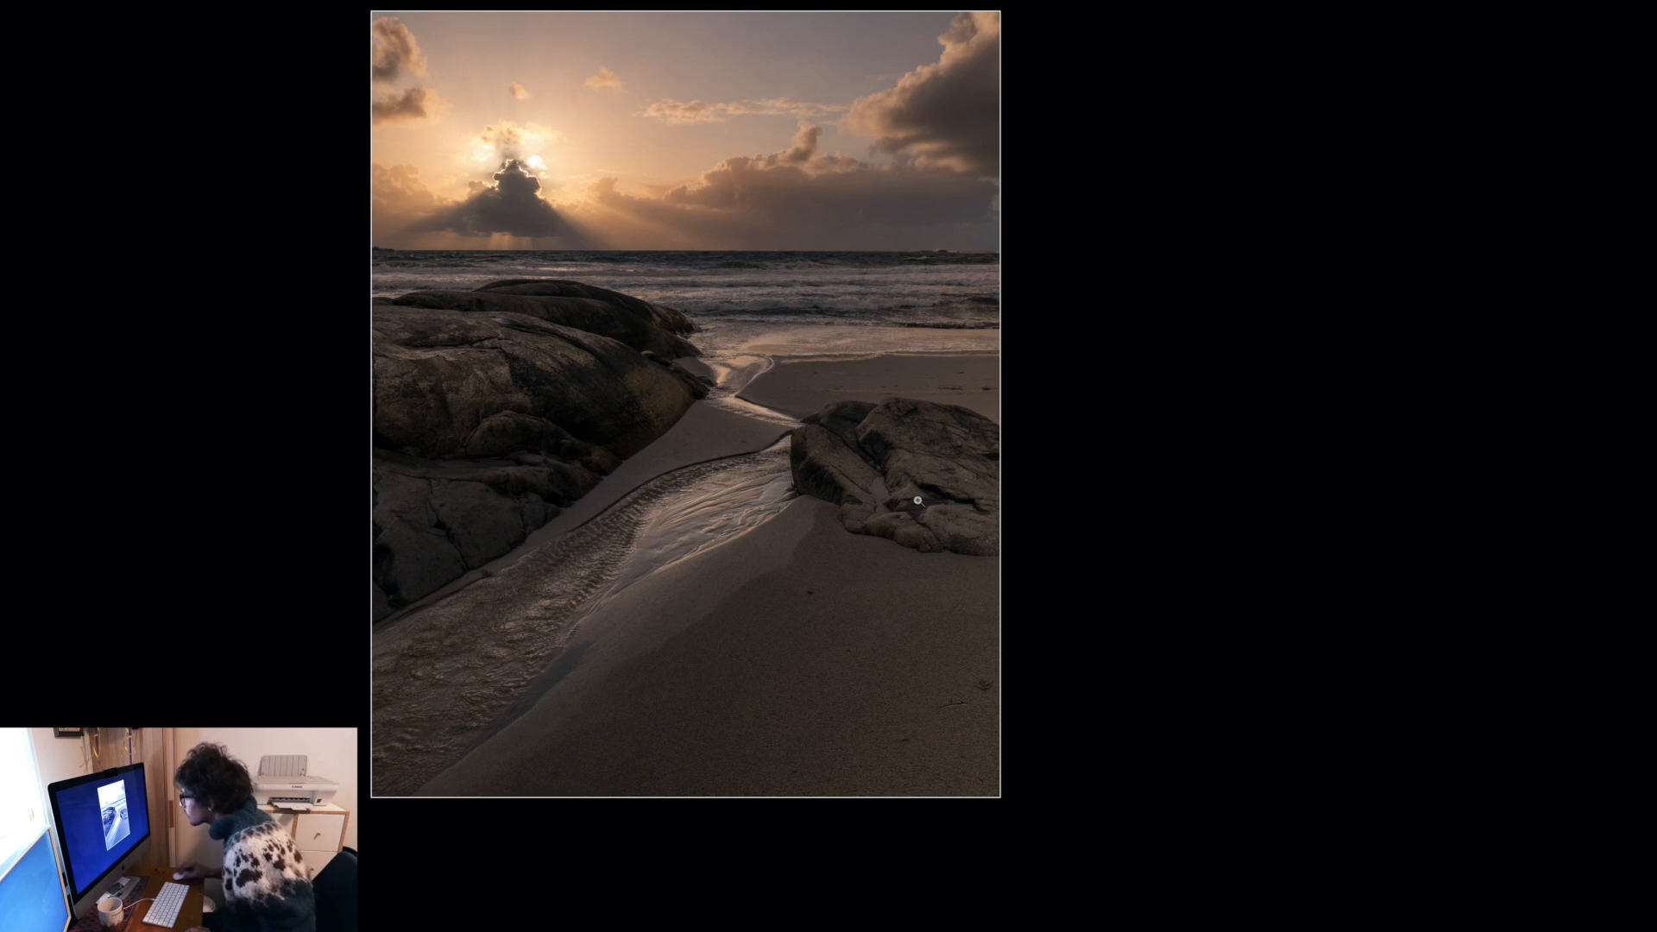
# - Bring the surrounding interface back from the blacked-out preview and reopen the photo in the Develop module
pyautogui.press('l')
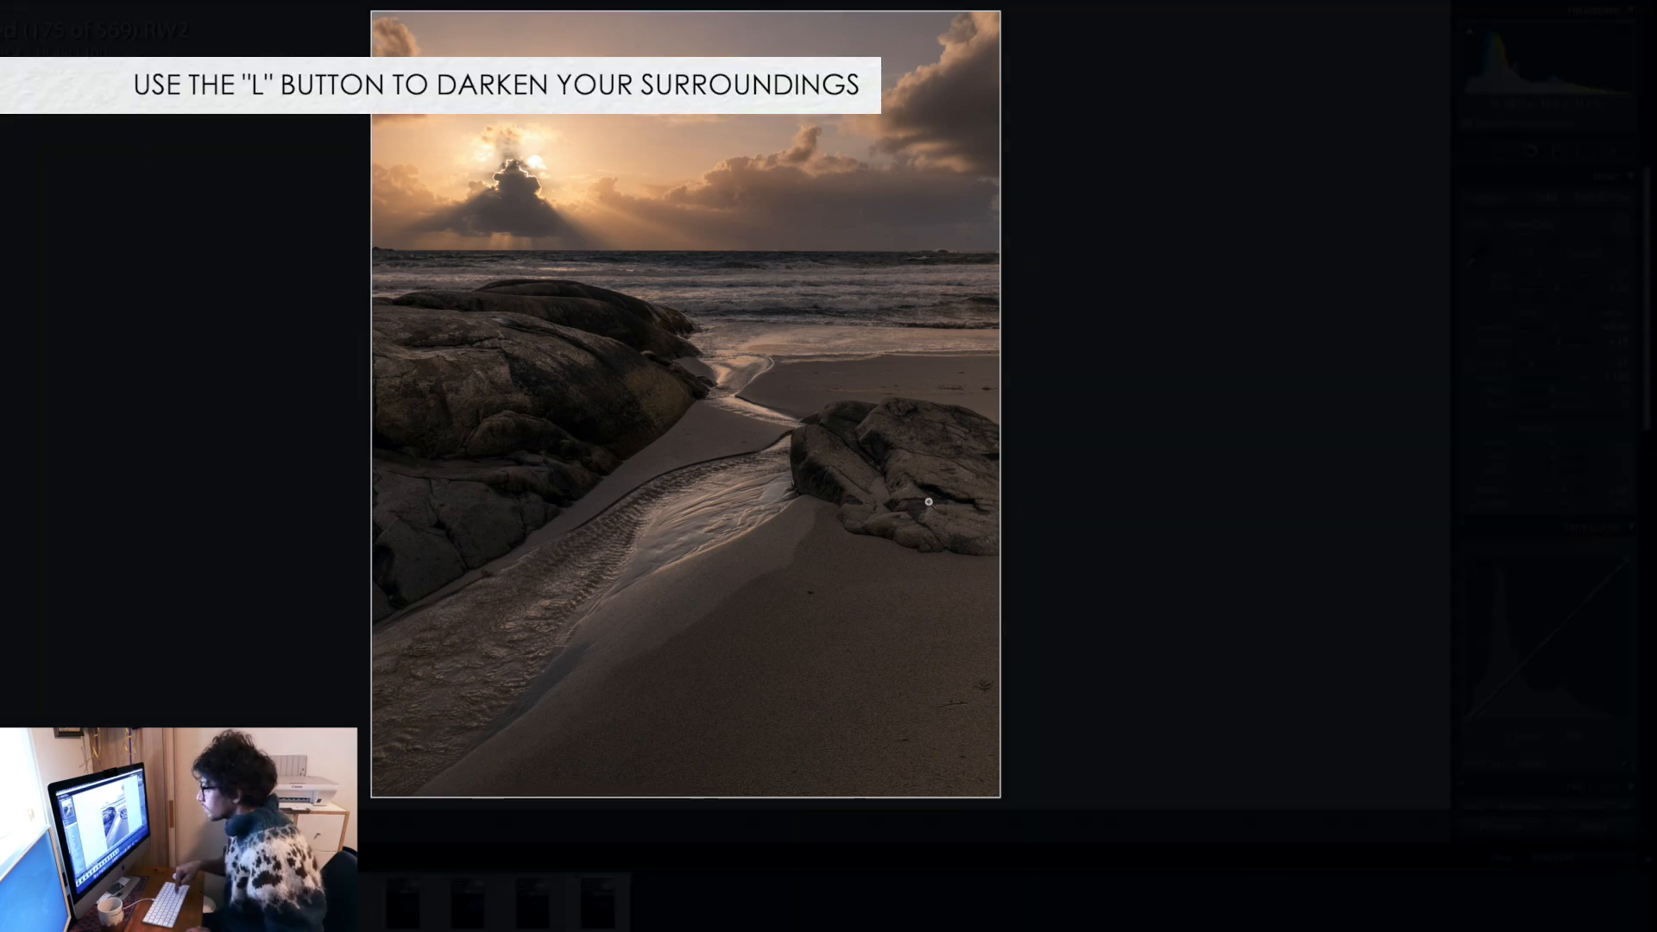
pyautogui.press('l')
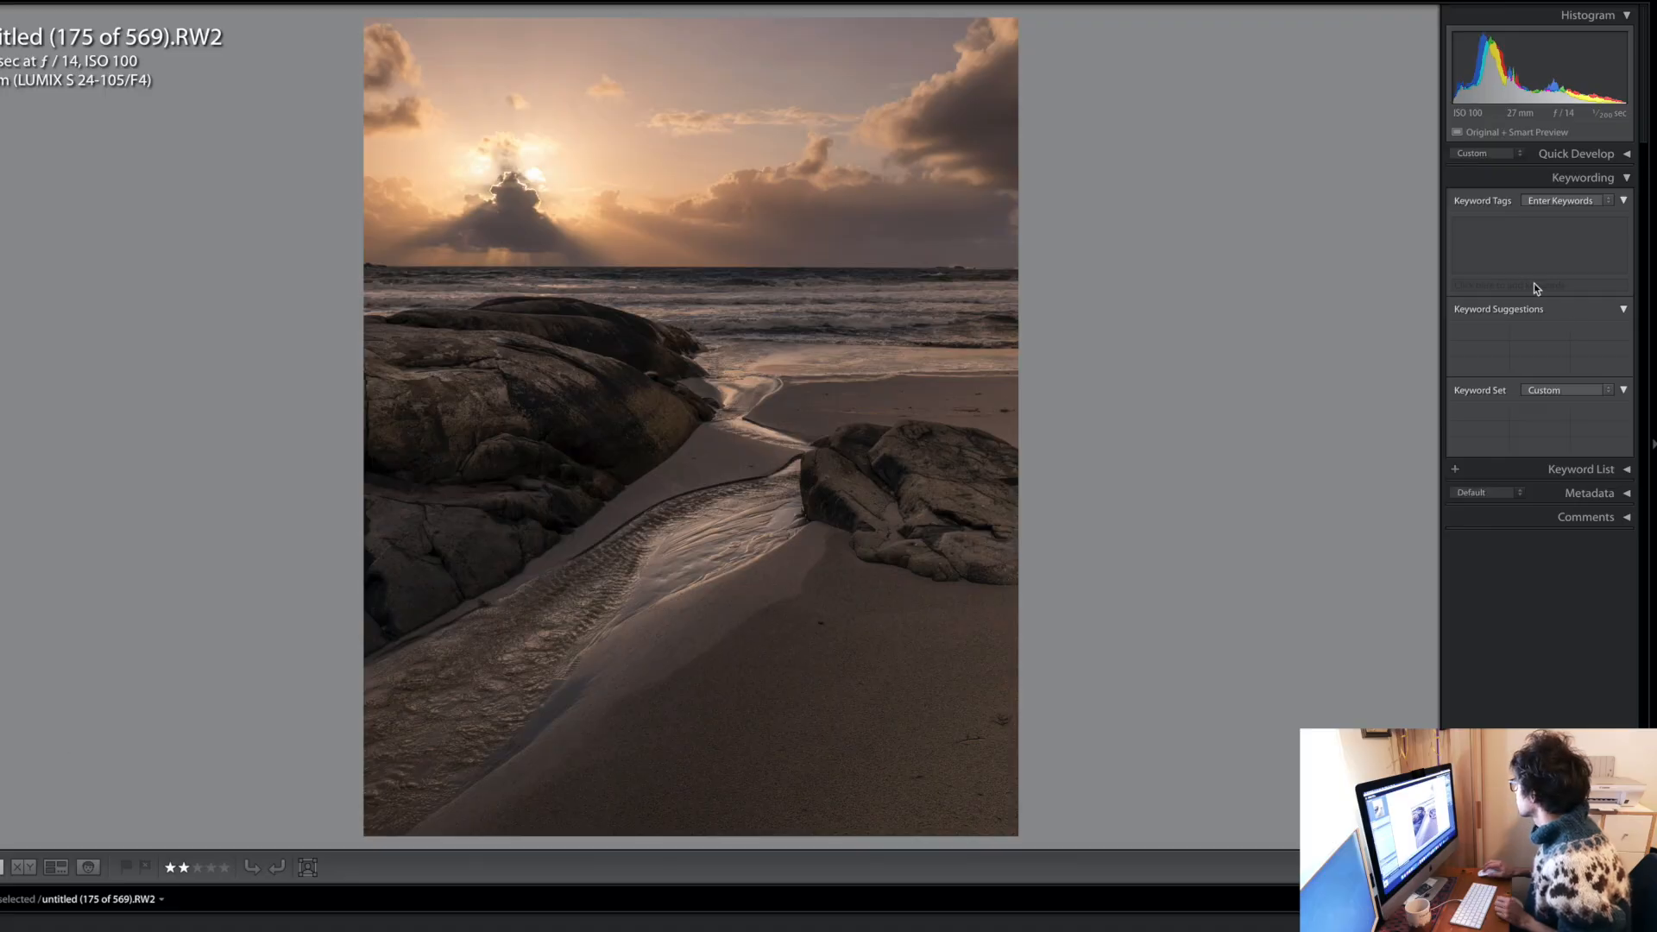
pyautogui.press('d')
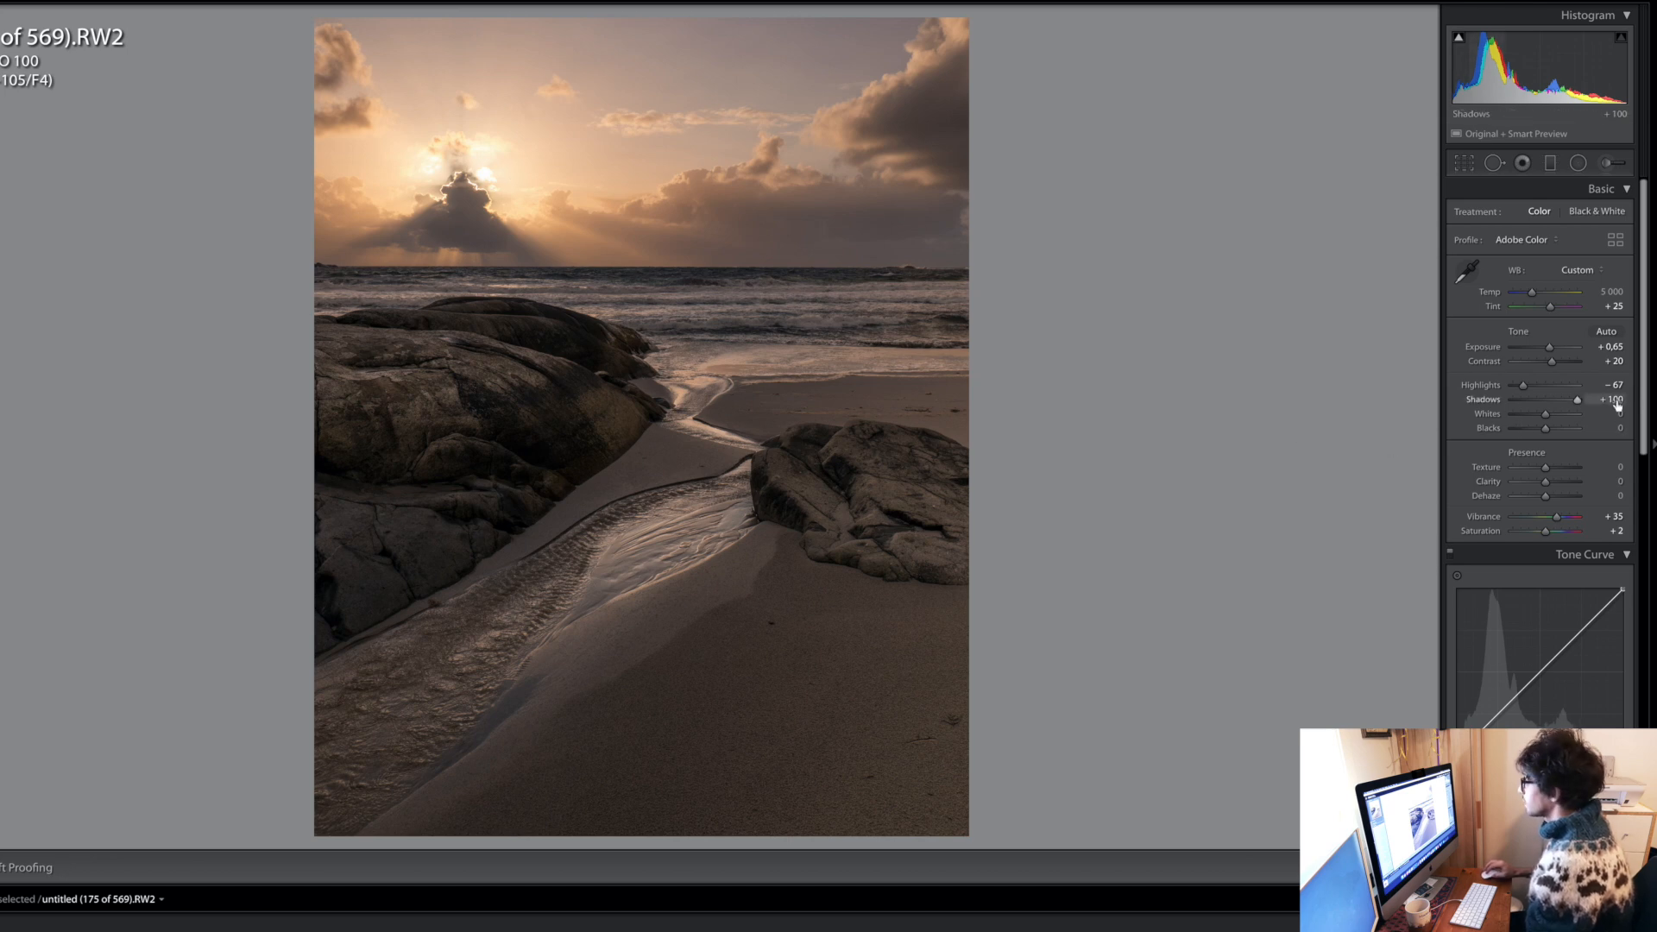
# - Review the photo's brush adjustments, followed by its basic tone, tone curve, HSL saturation, split toning and sharpening settings
pyautogui.click(1605, 164)
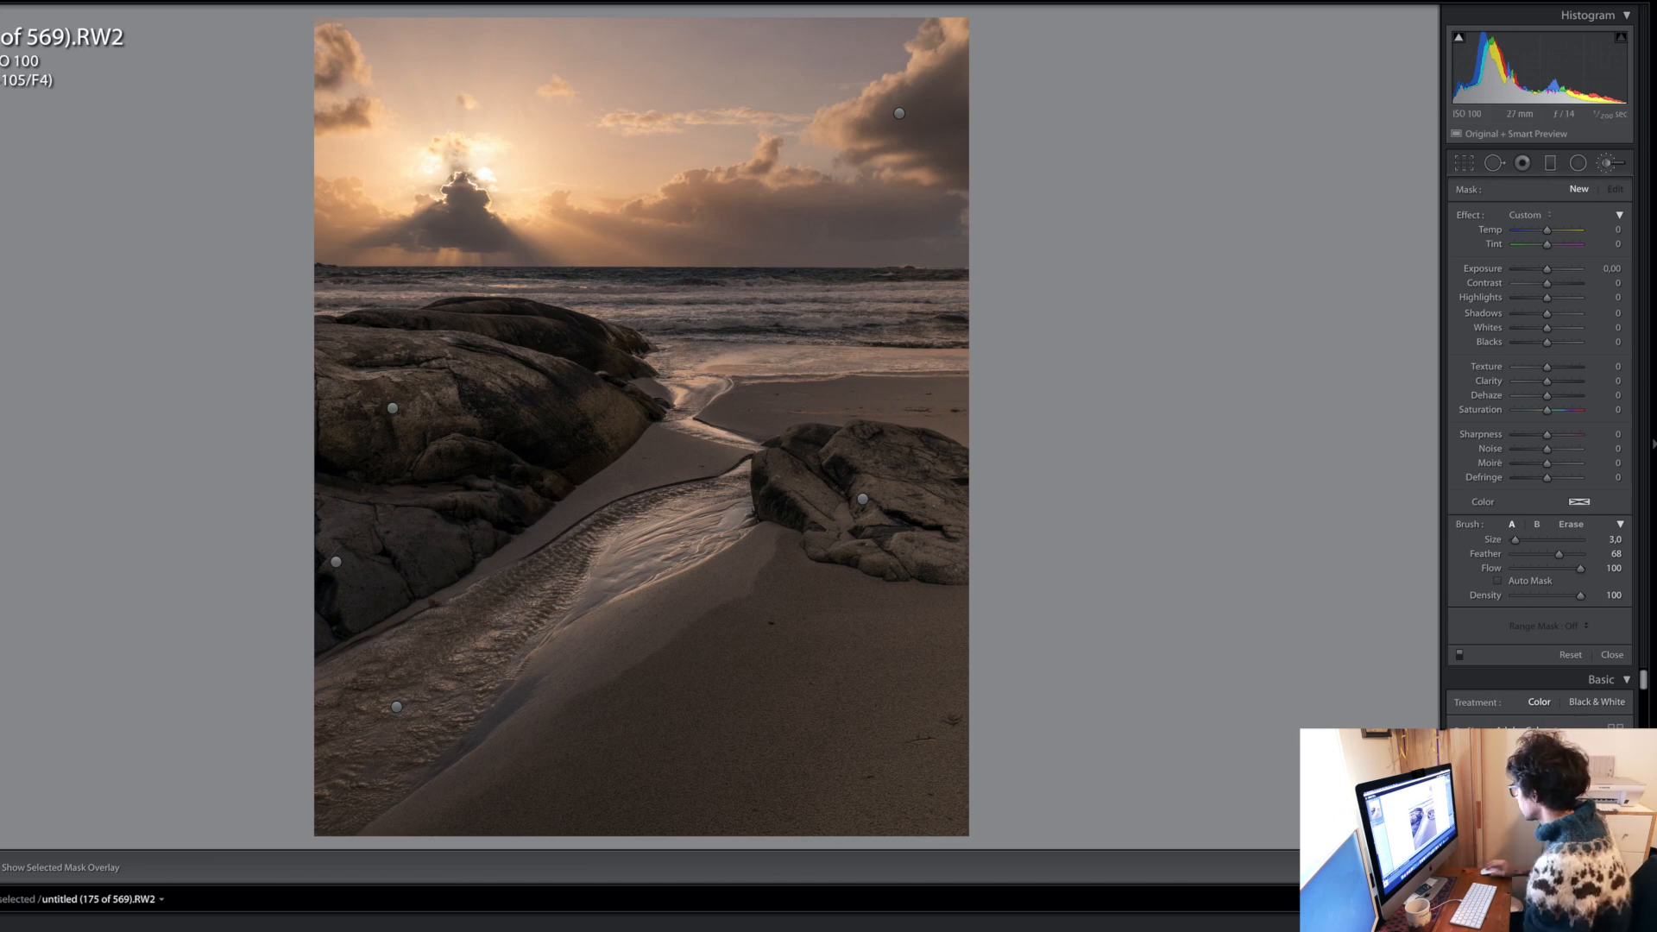
pyautogui.press('k')
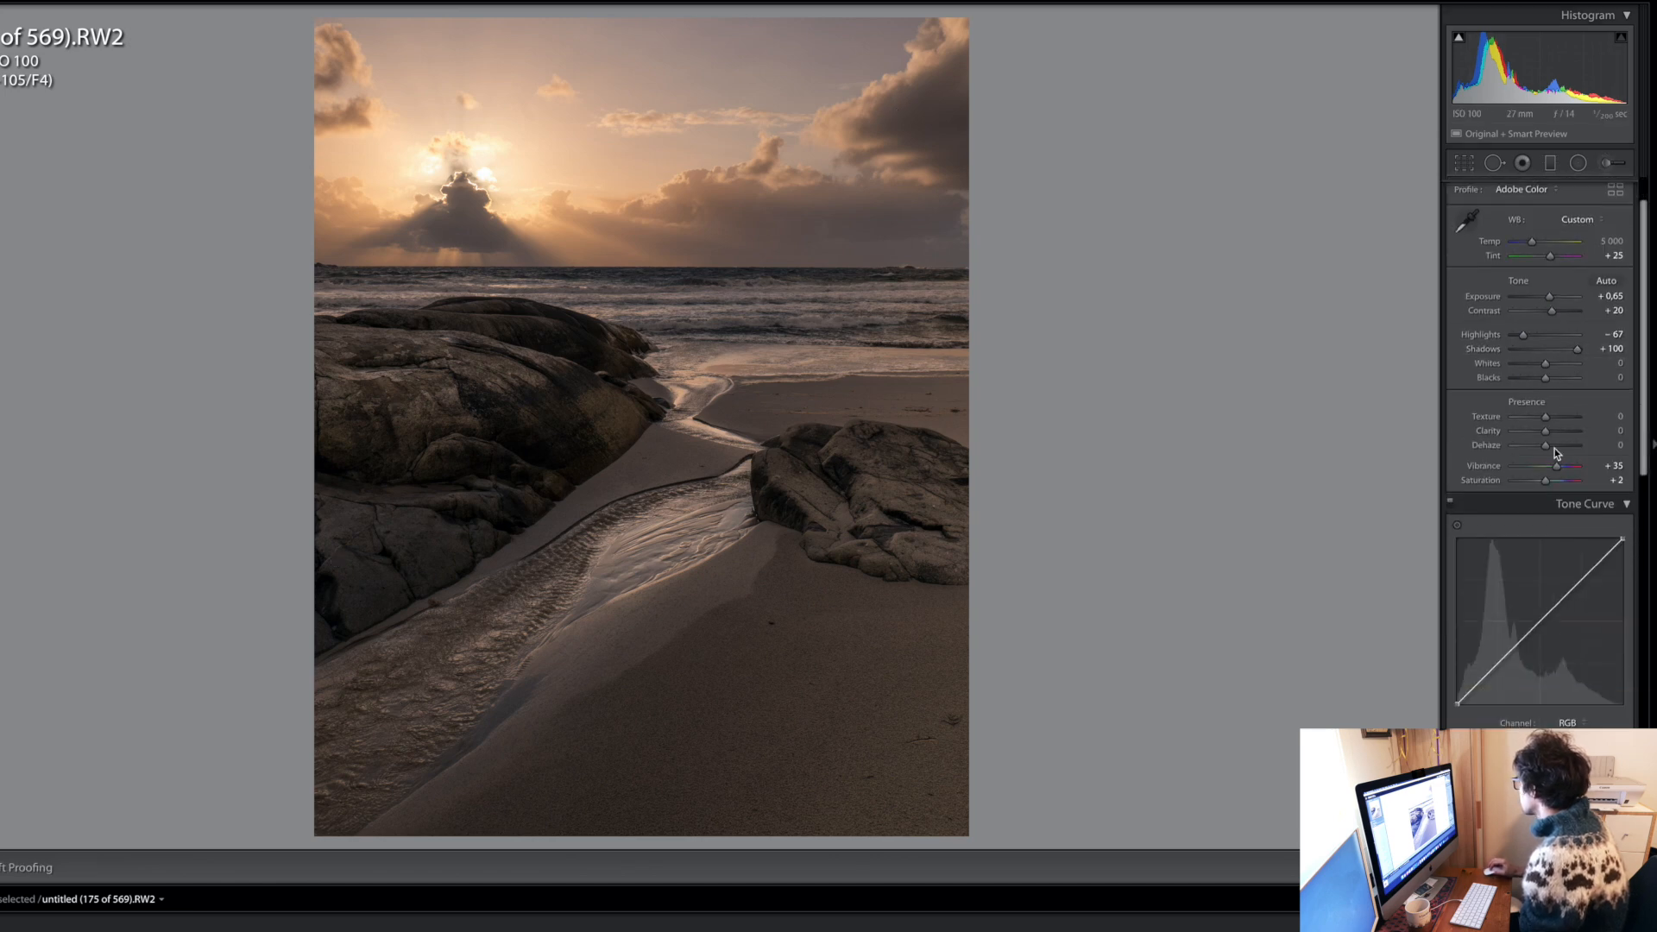
pyautogui.scroll(-5, 1558, 483)
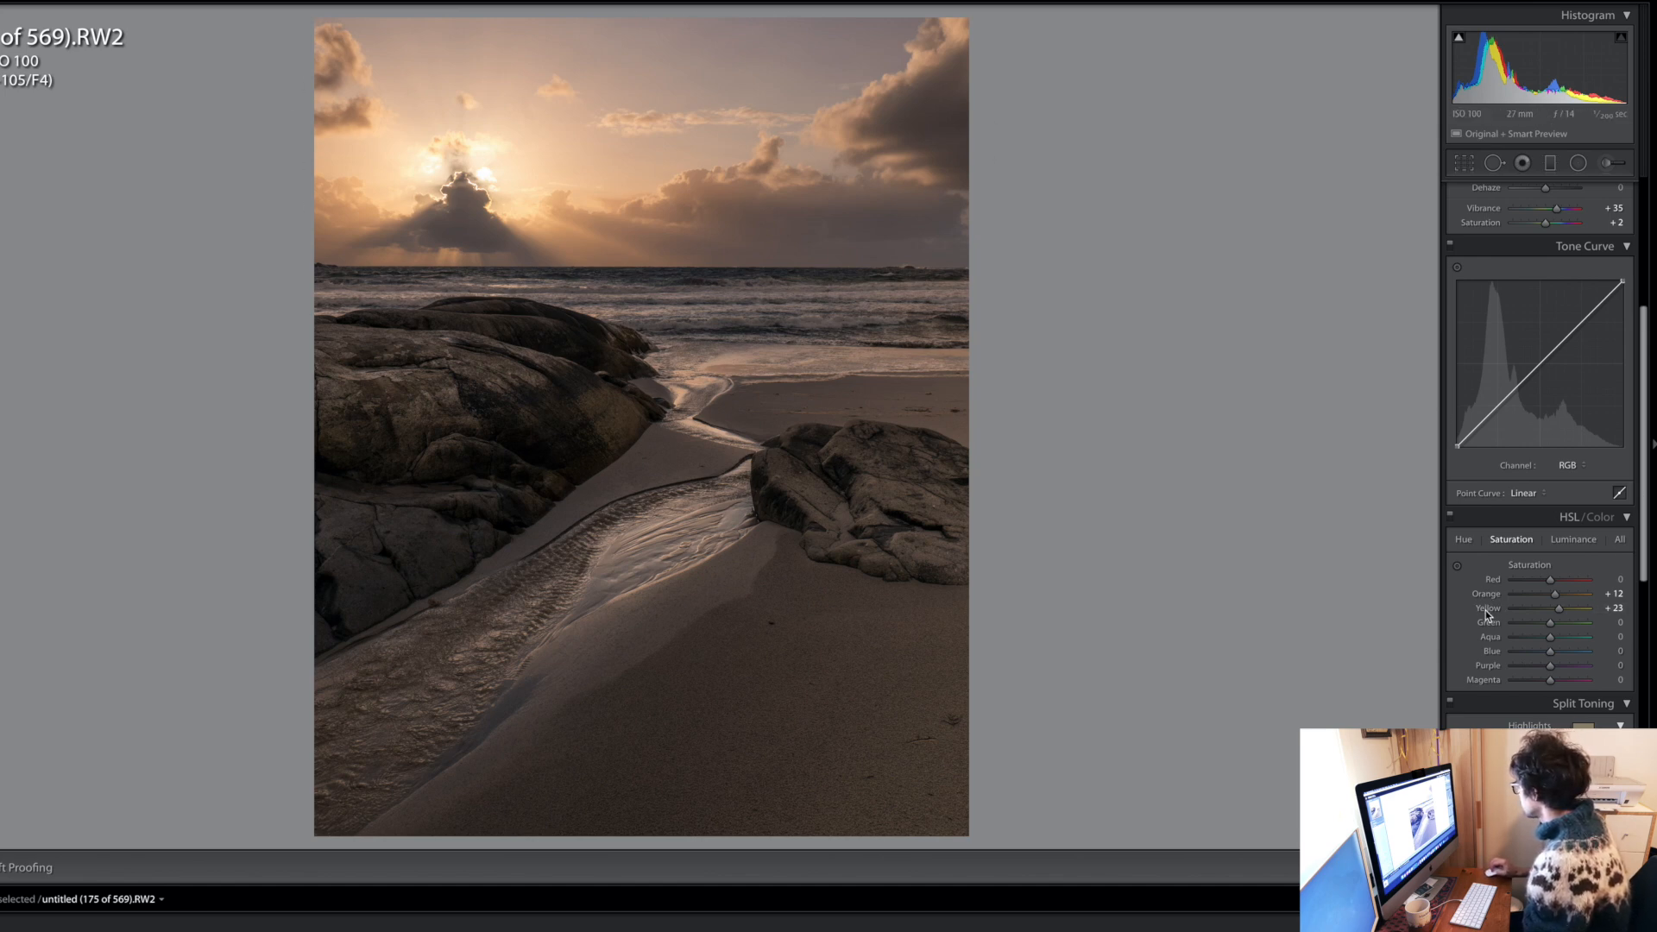
pyautogui.scroll(-4, 1488, 607)
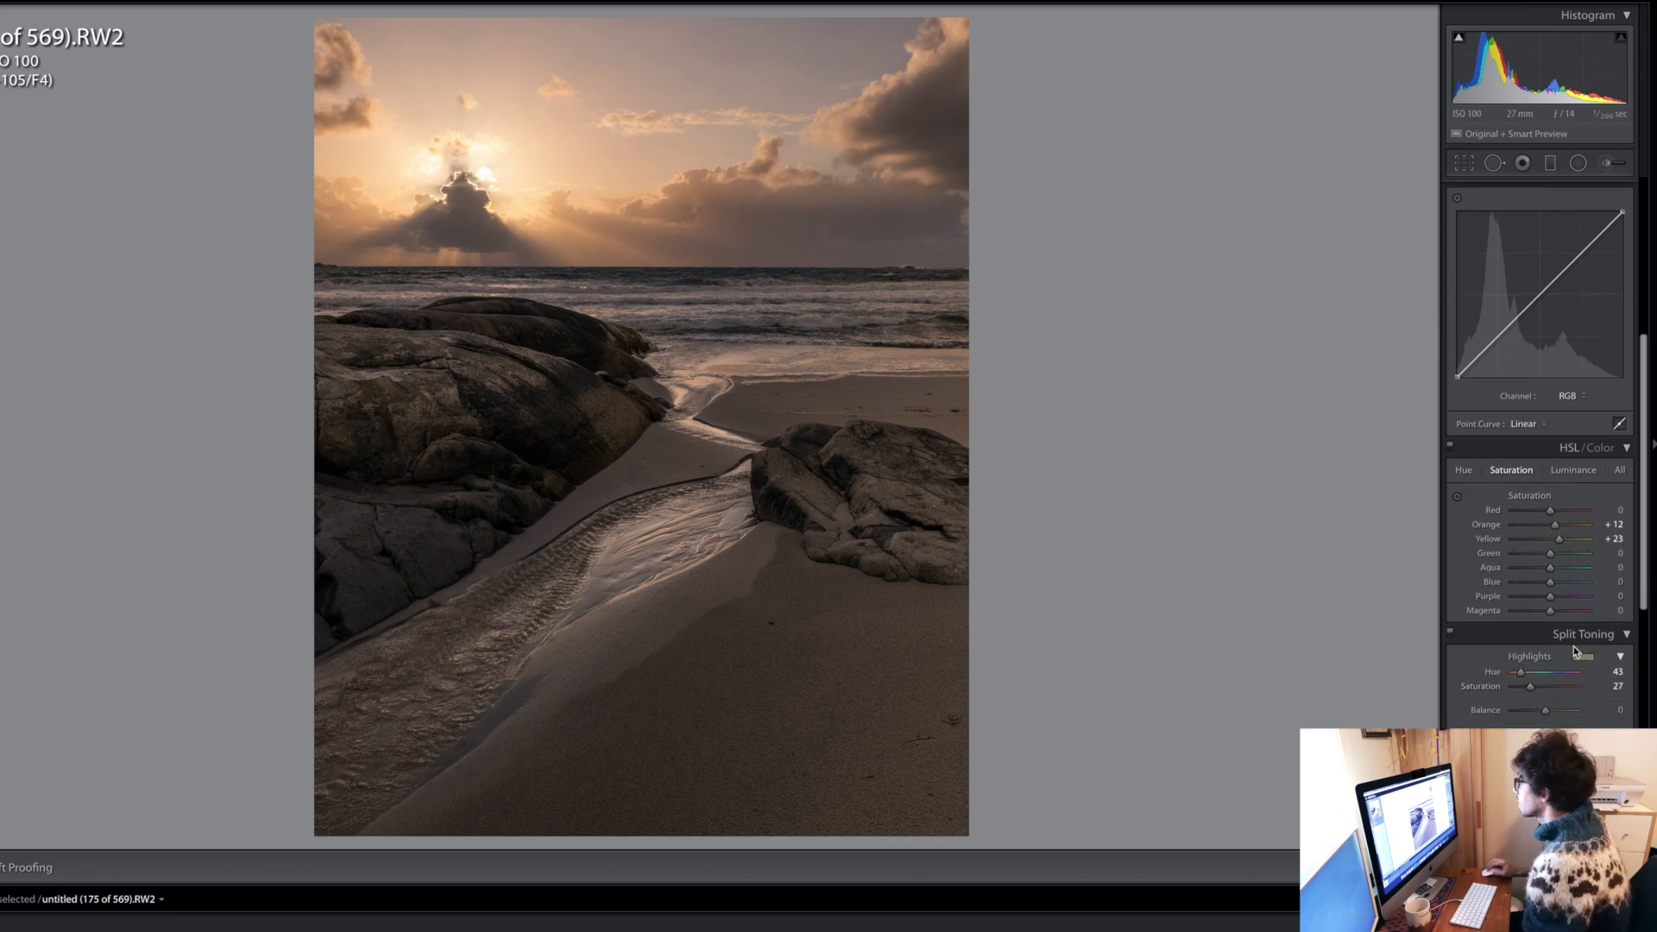
pyautogui.scroll(-5, 1626, 686)
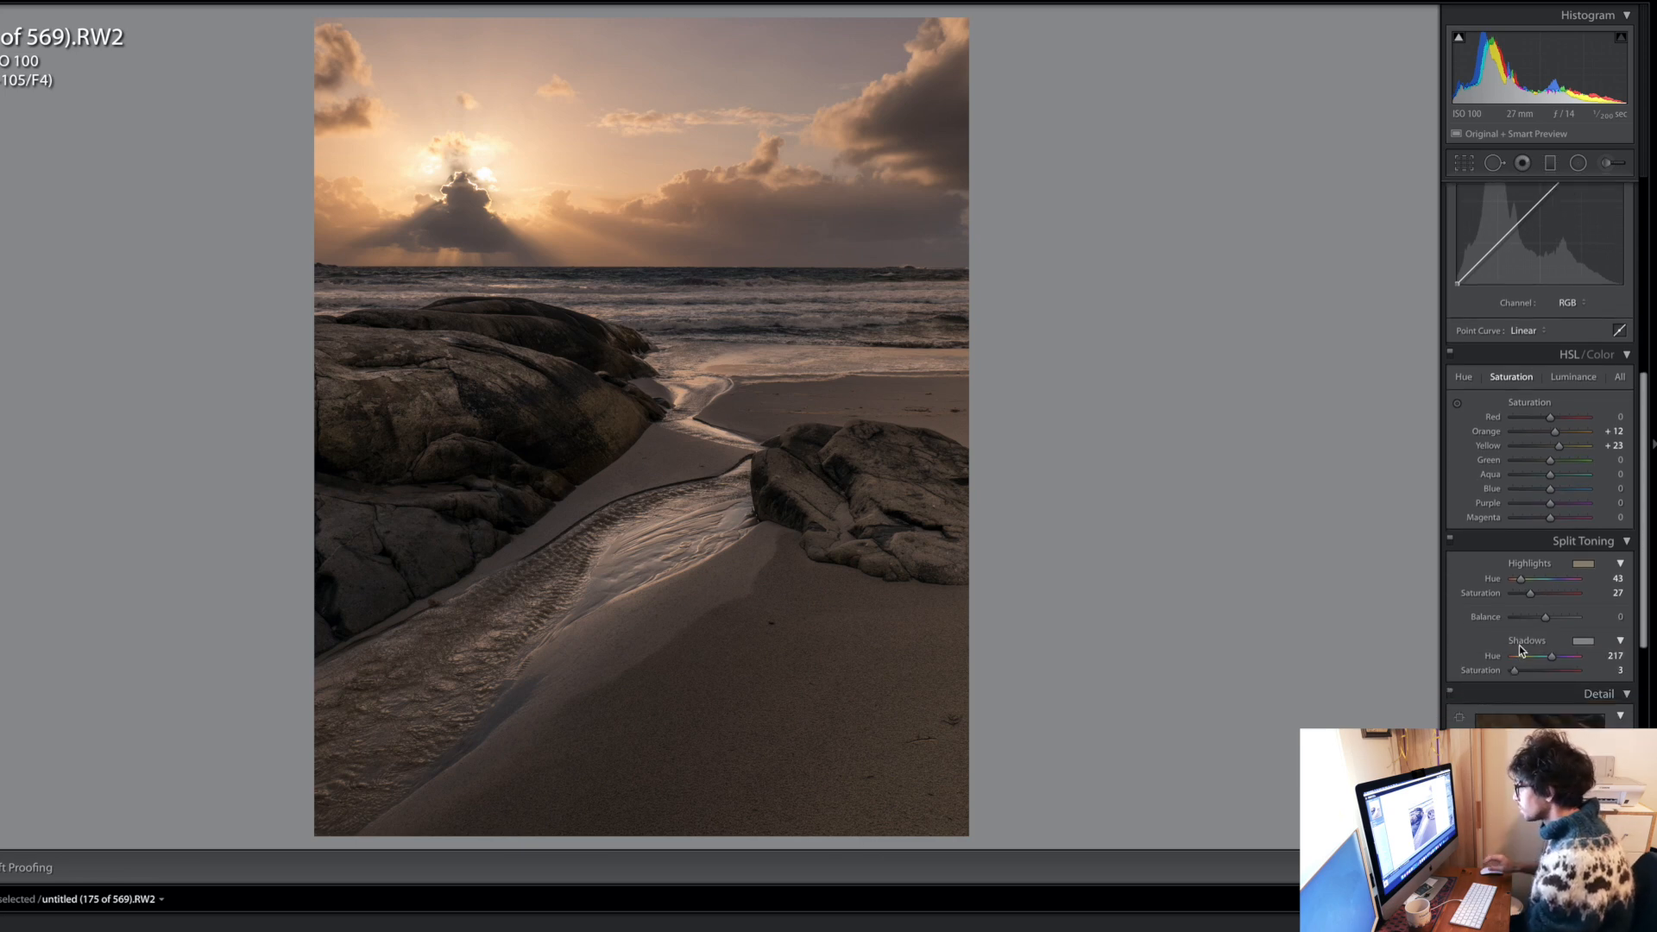
pyautogui.scroll(-12, 1520, 649)
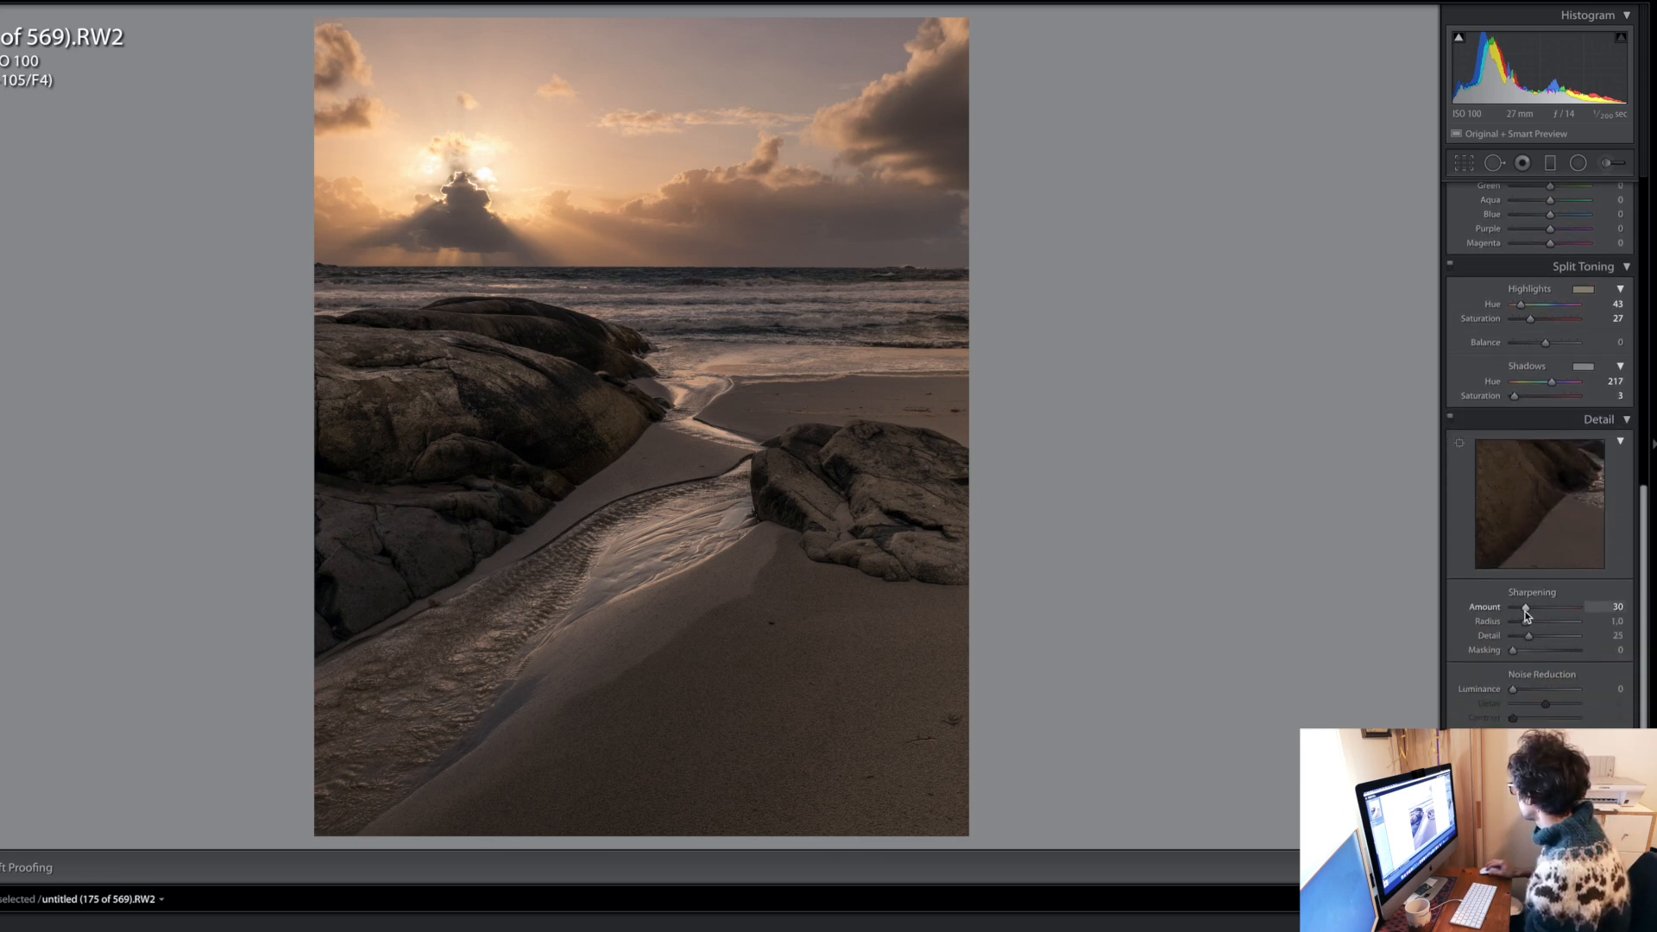